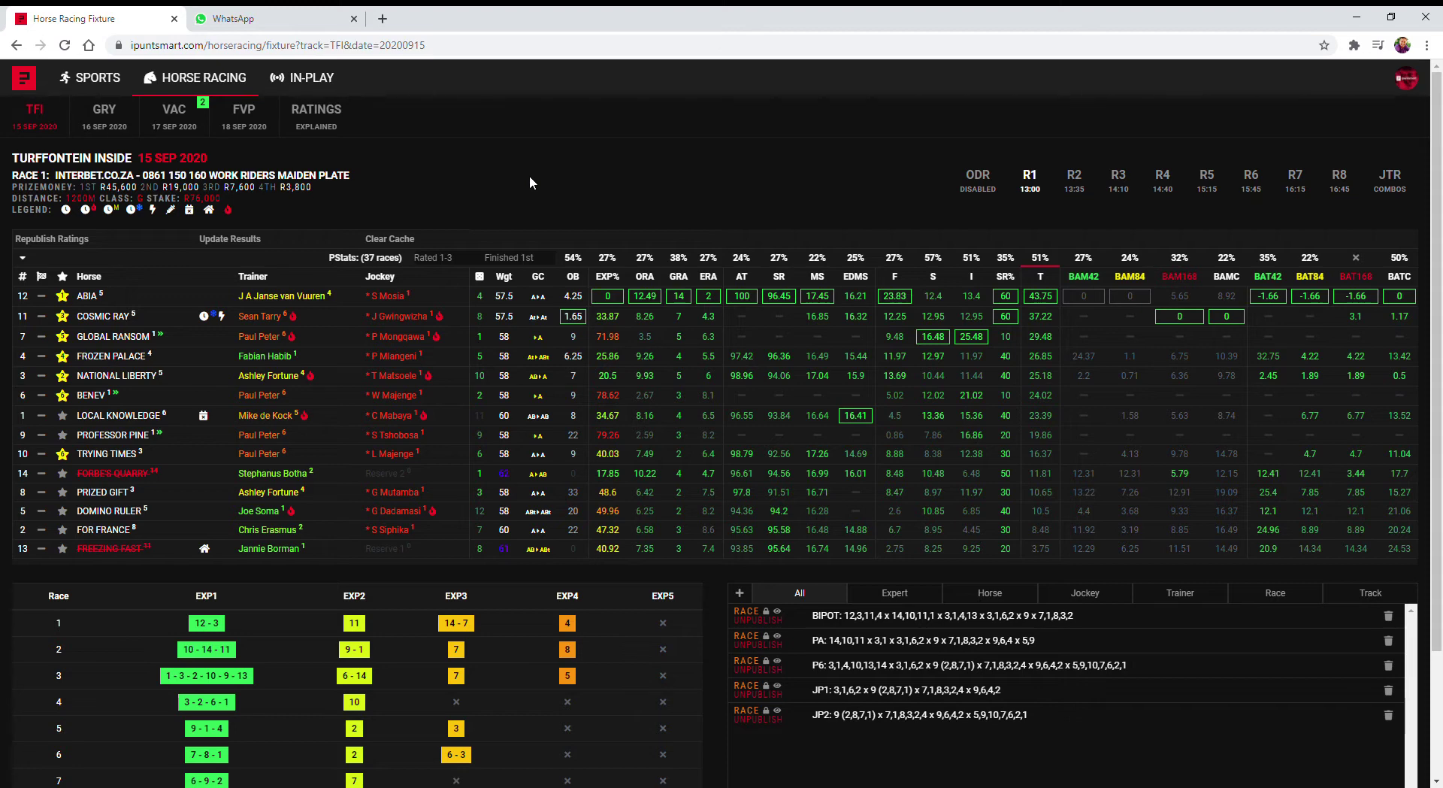
Expand the past-run histories of Abia, National Liberty, Cosmic Ray, Frozen Palace and Global Ransom in Race 1.
click(87, 300)
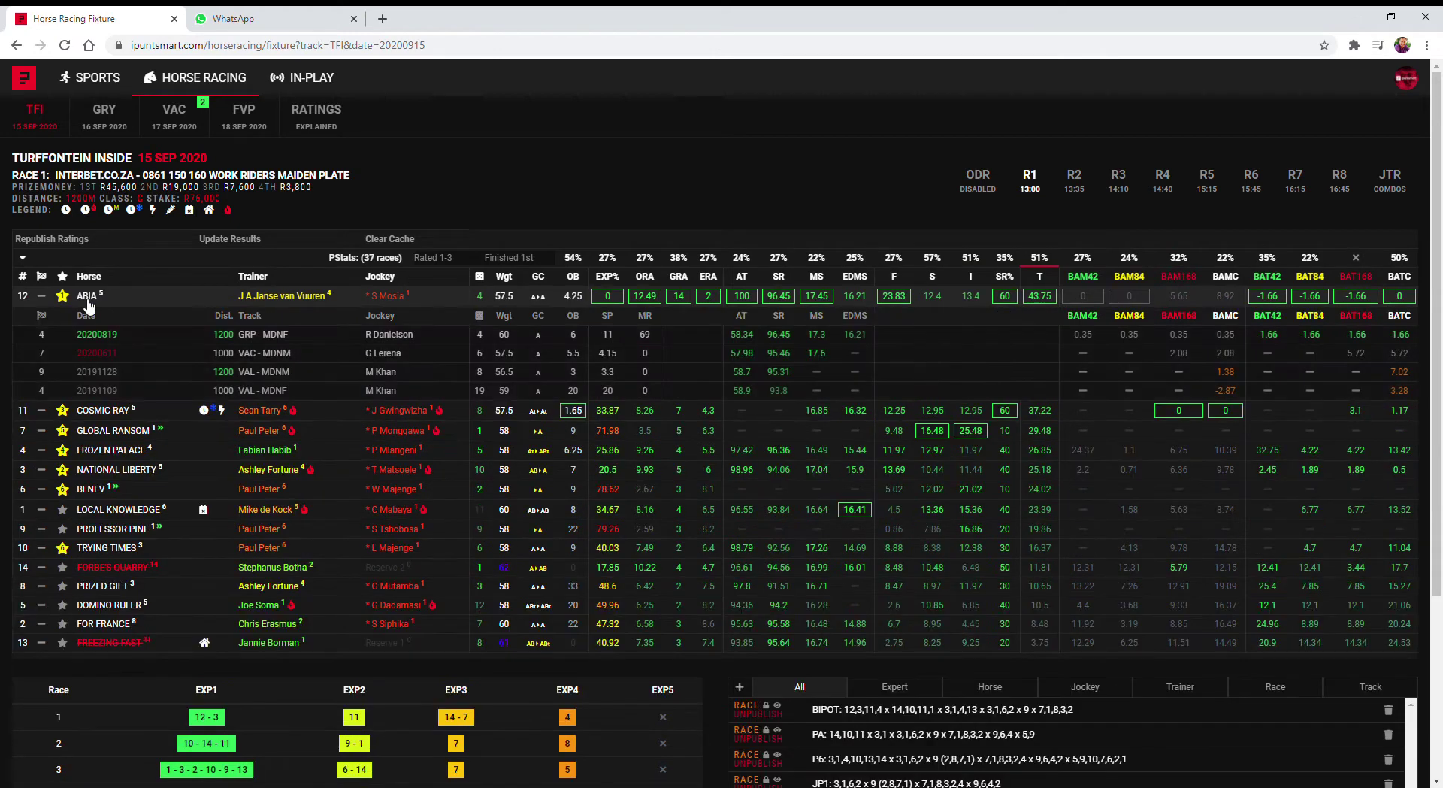
click(102, 470)
click(94, 415)
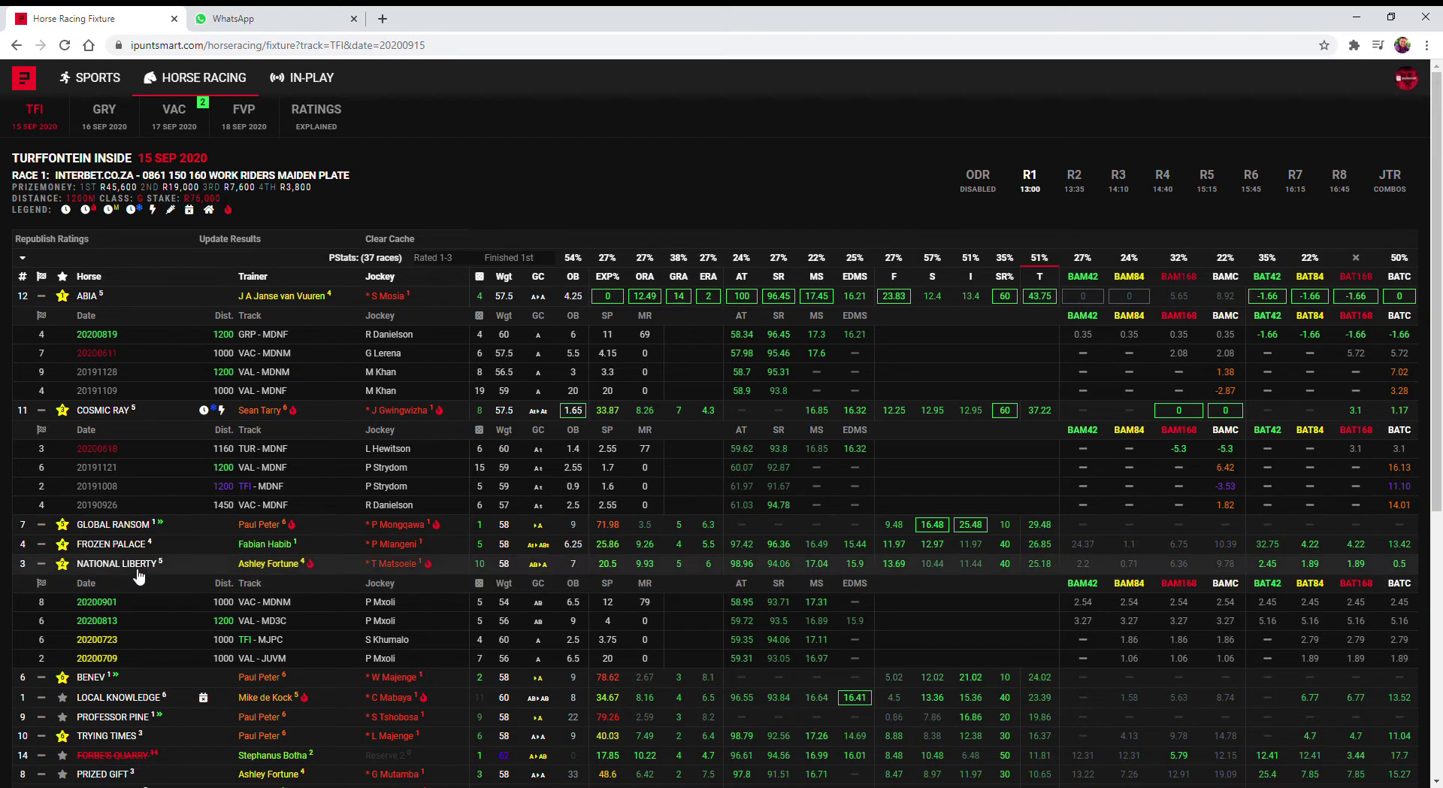
click(111, 545)
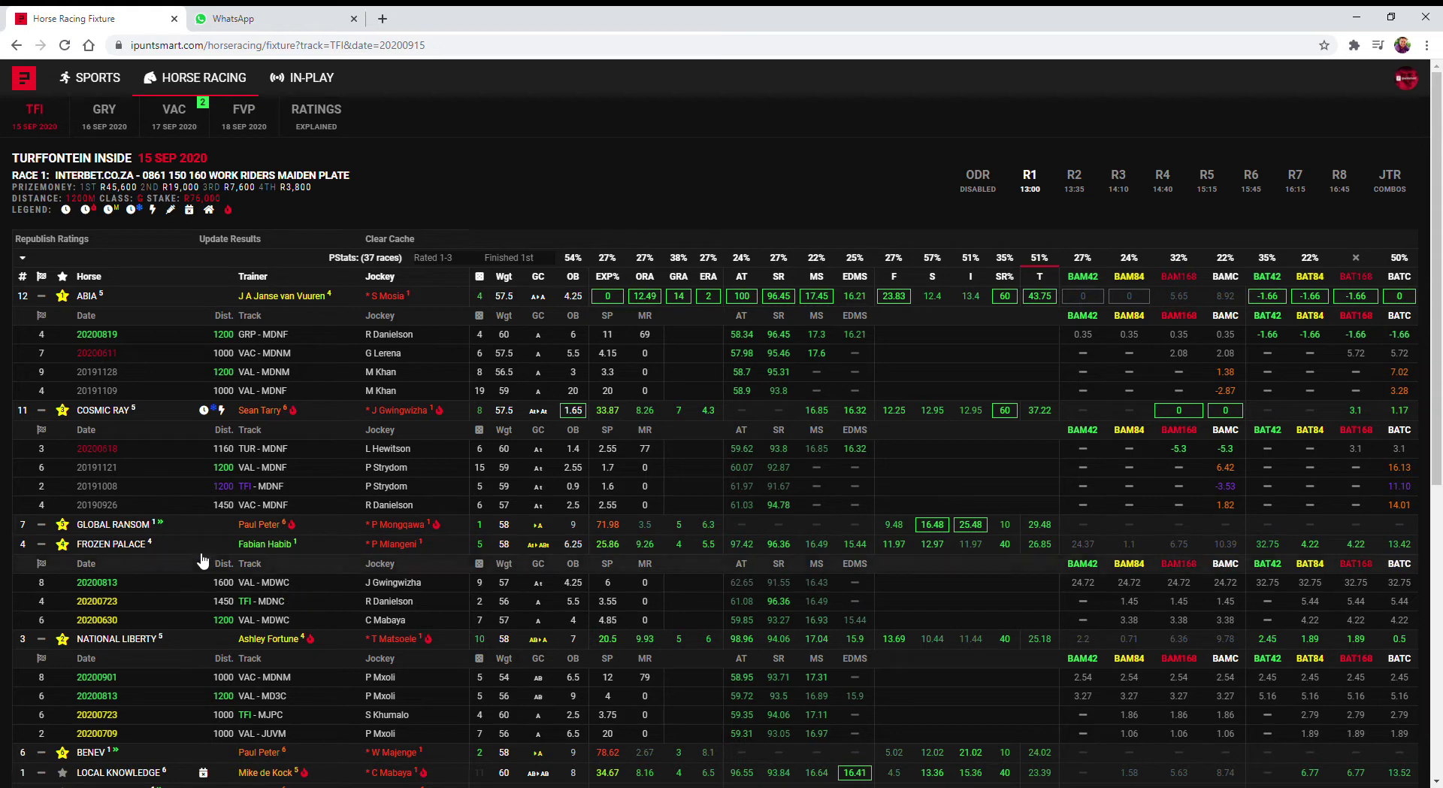
click(123, 529)
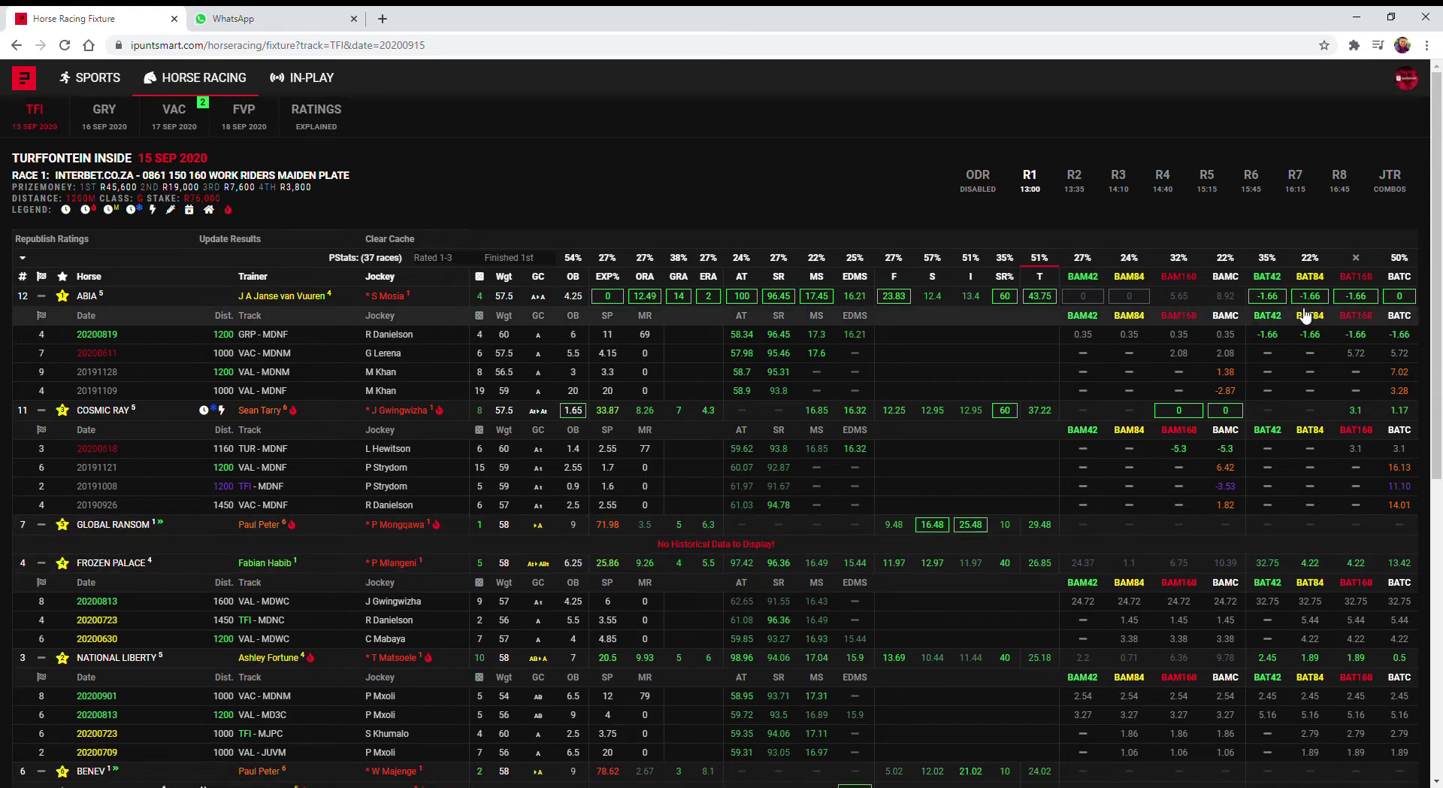
Expand the past-run histories of Benev and Trying Times in the Race 1 field.
drag(1433, 319, 1438, 404)
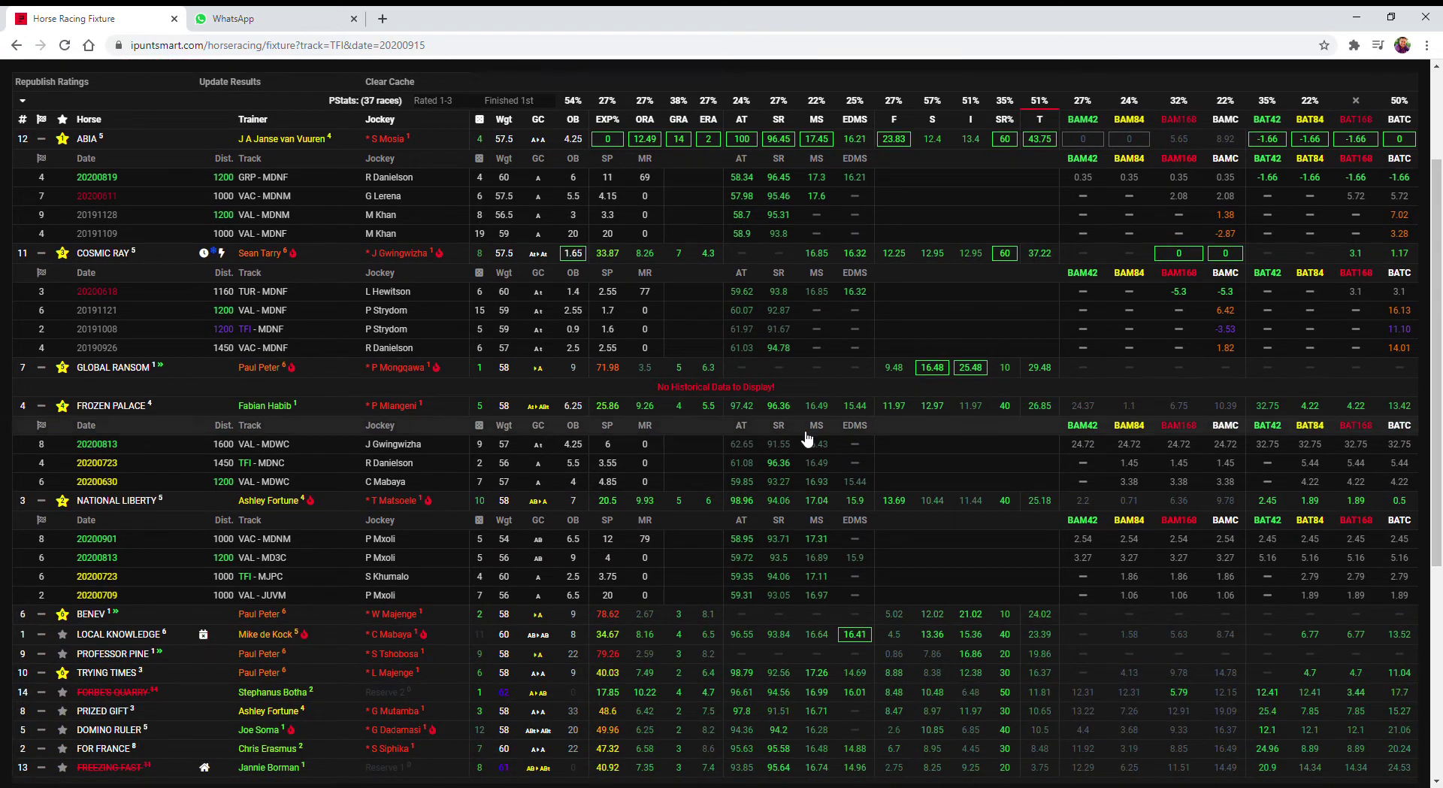
mouse_move(435, 370)
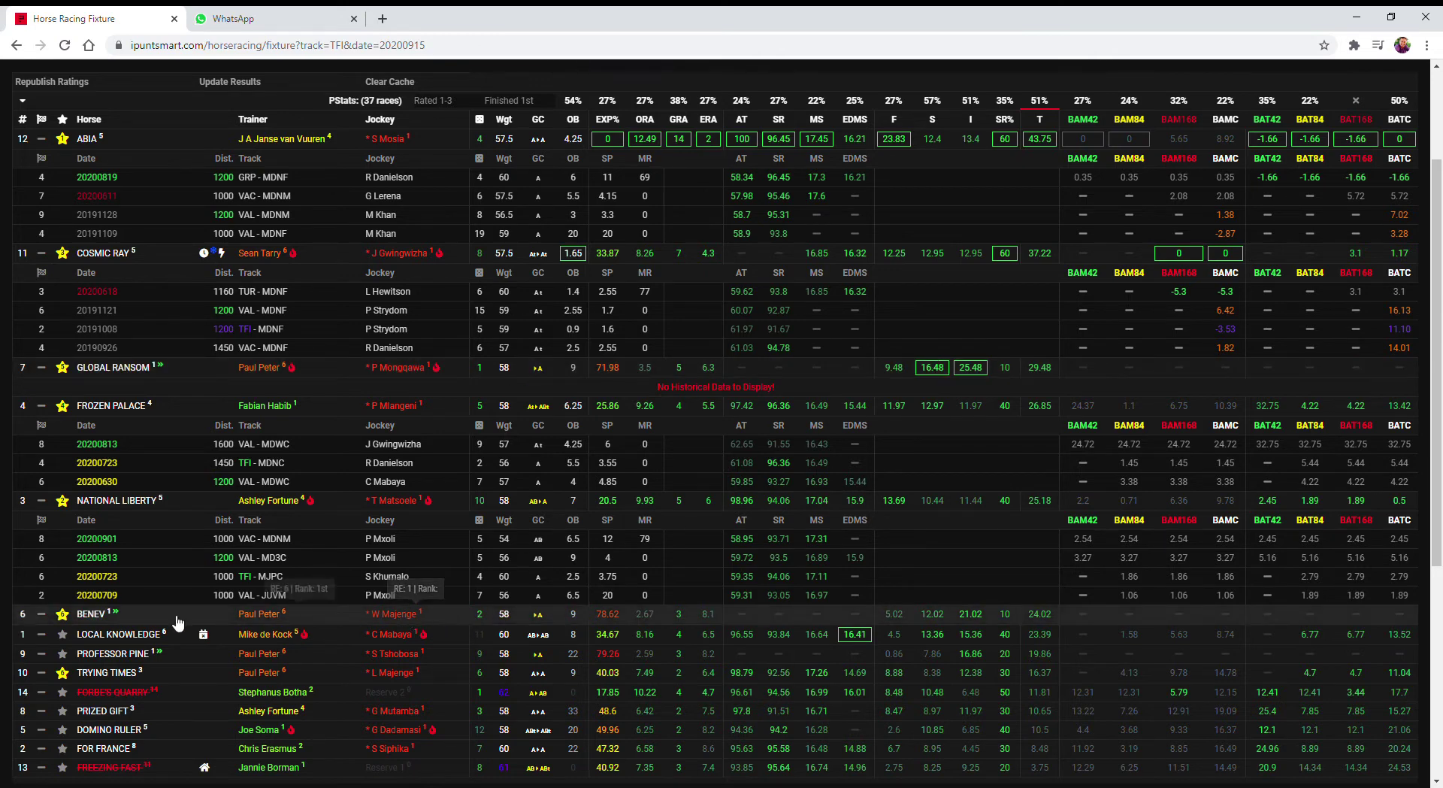
click(90, 615)
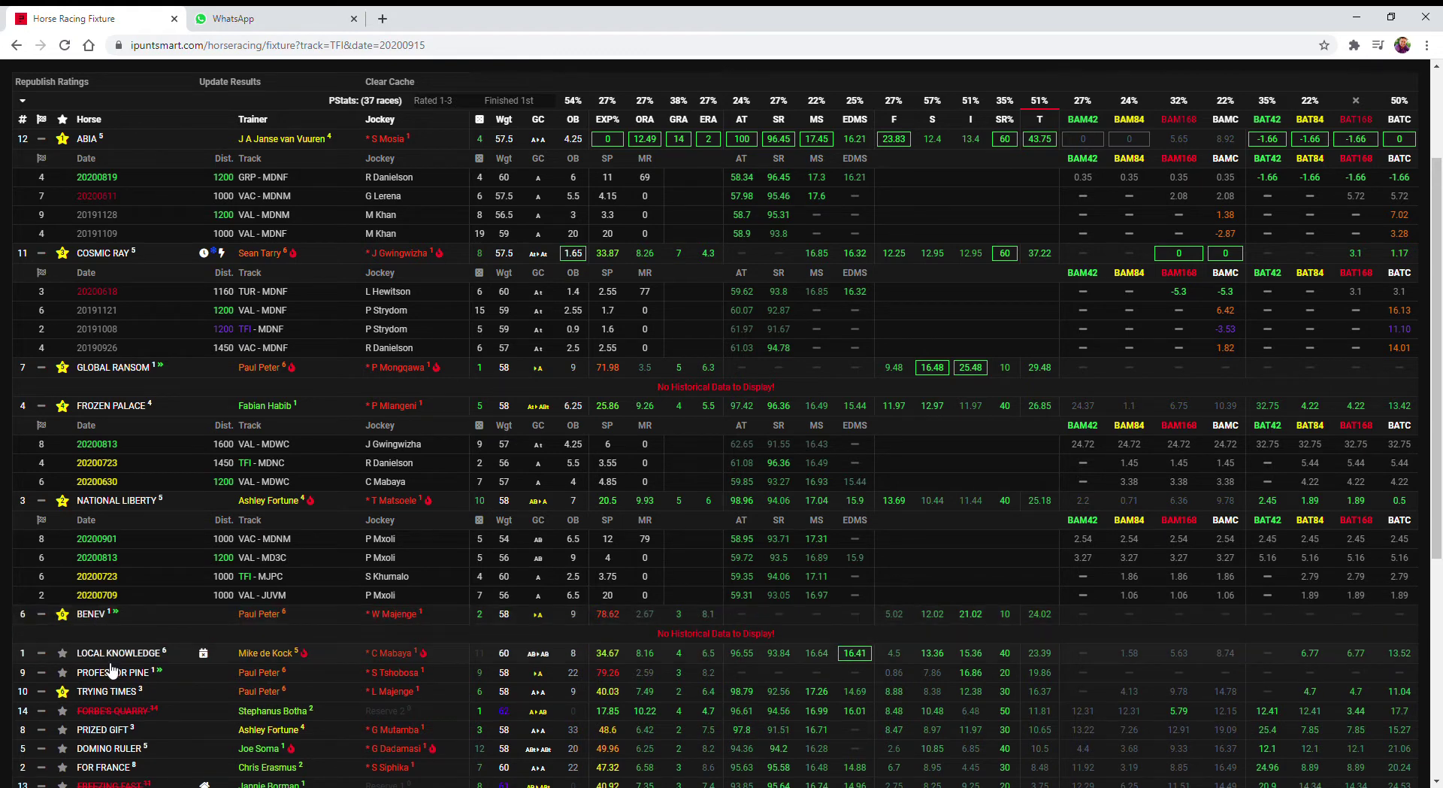
click(113, 692)
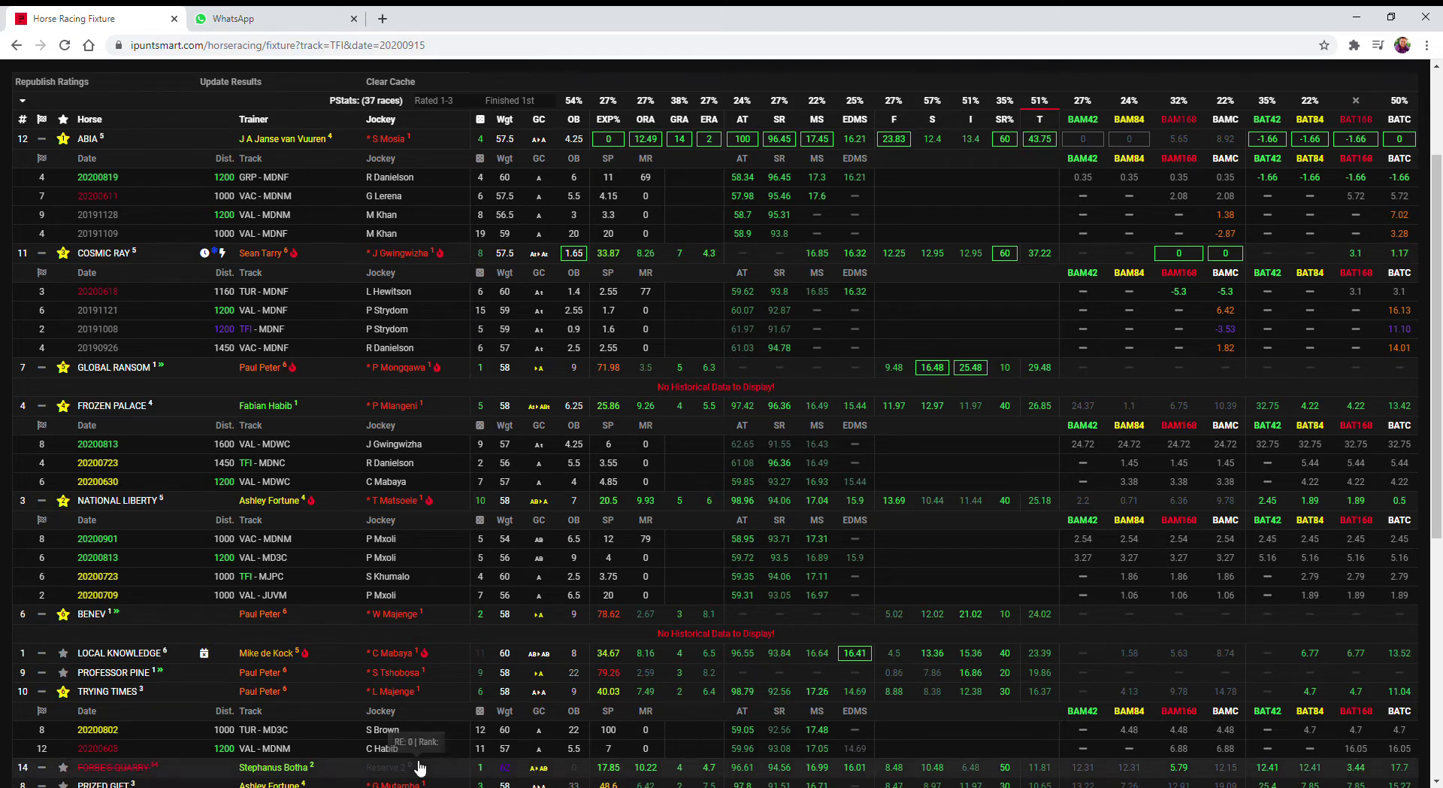
View the trainer and jockey details for Global Ransom and Benev, closing each details section again.
click(262, 370)
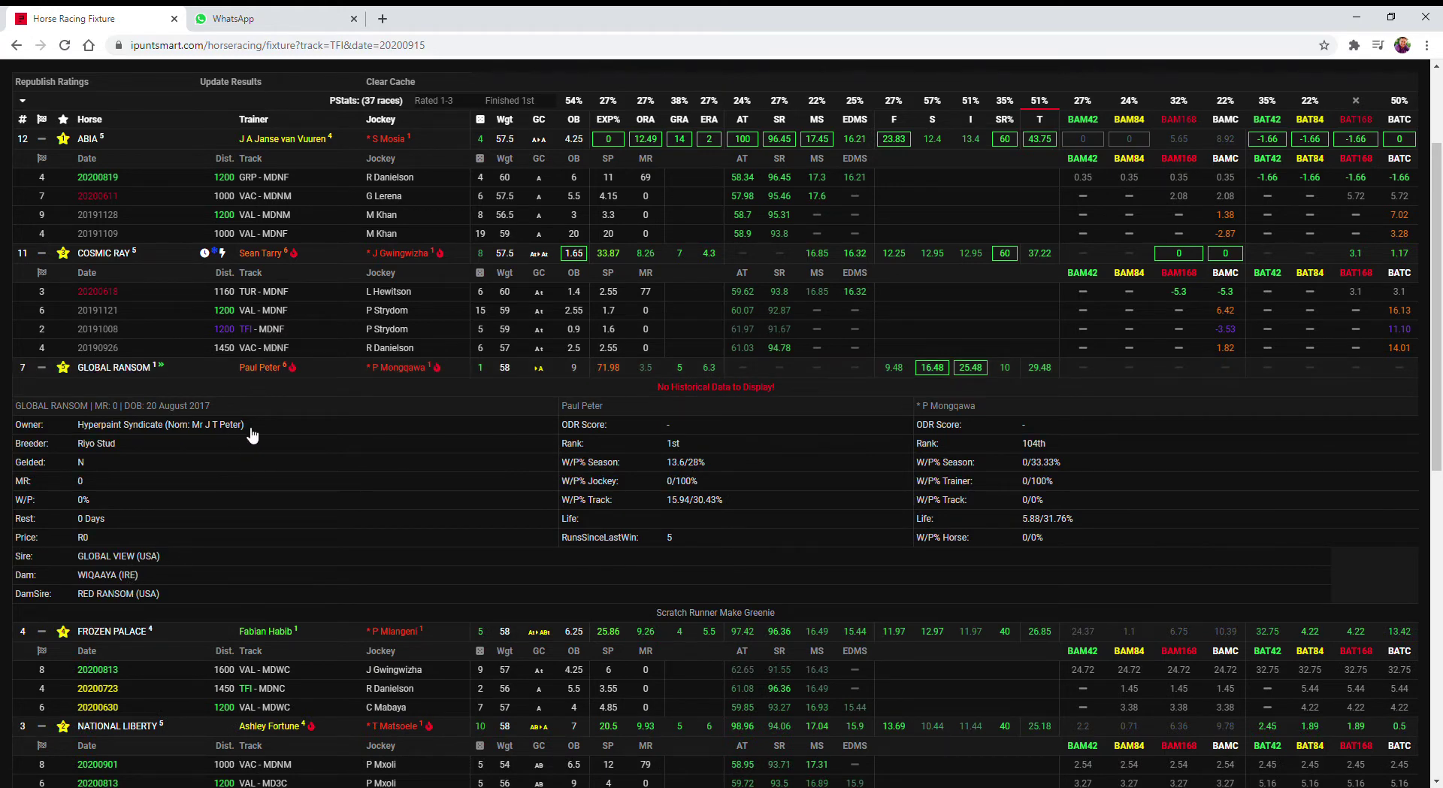
click(267, 370)
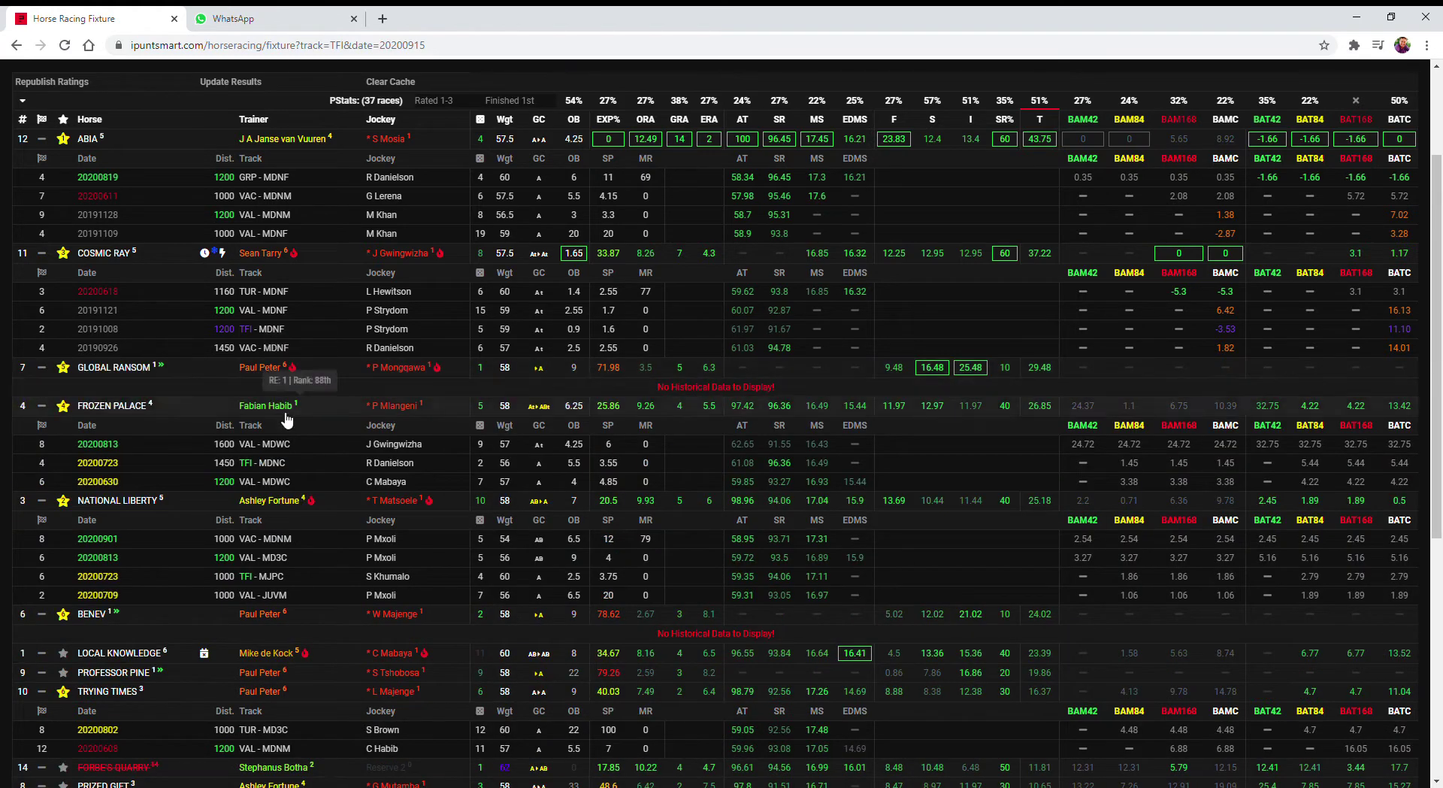
click(270, 618)
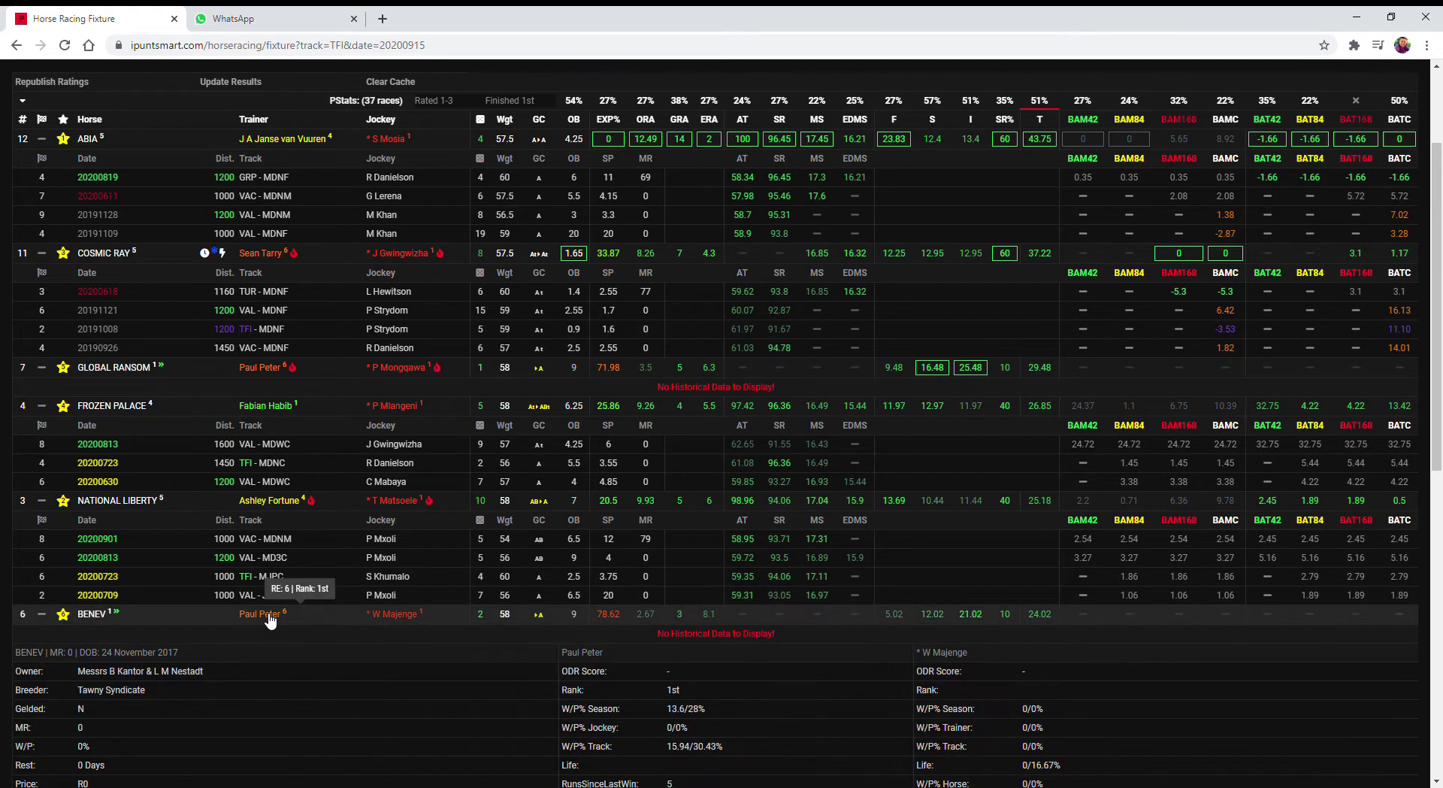
drag(1437, 316, 1438, 365)
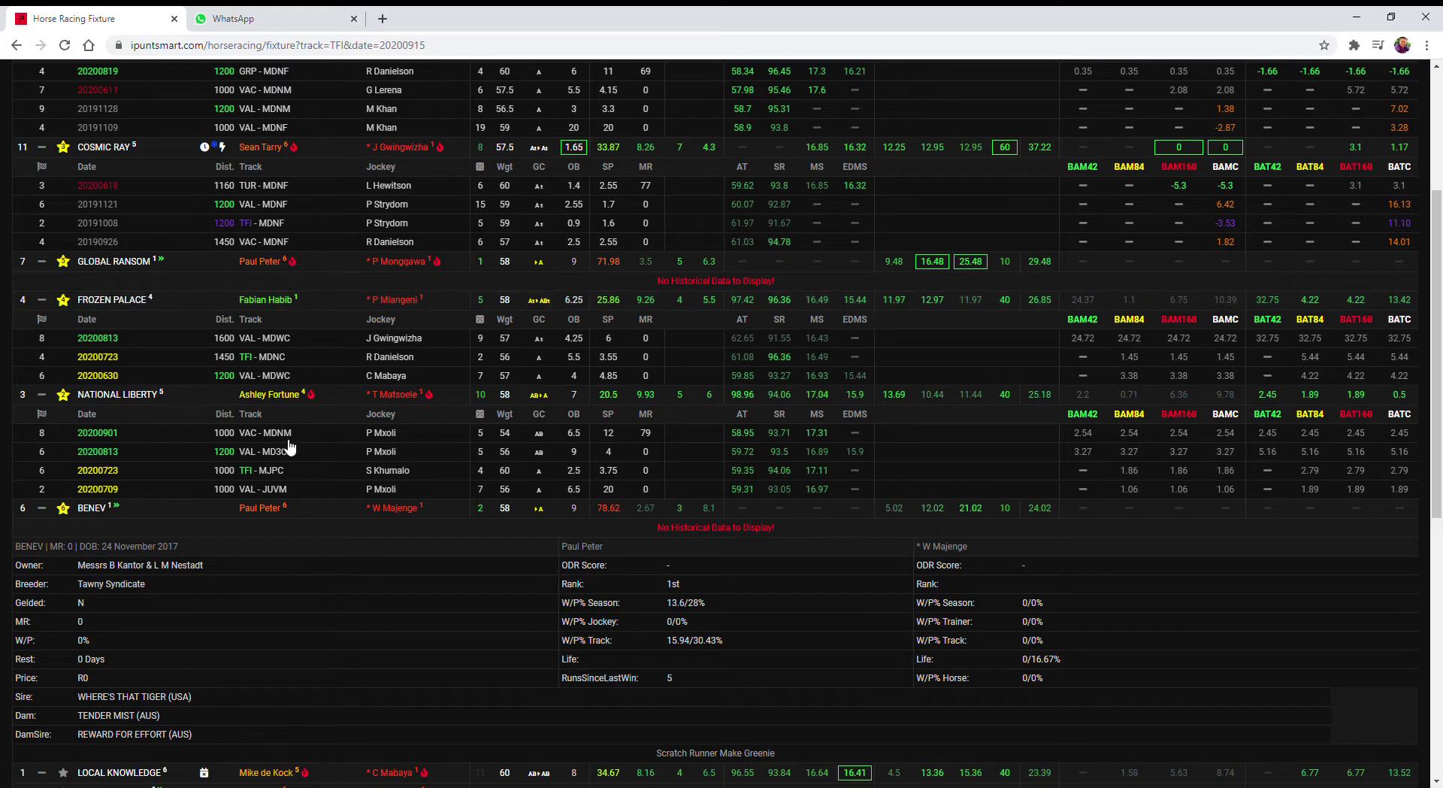
click(282, 513)
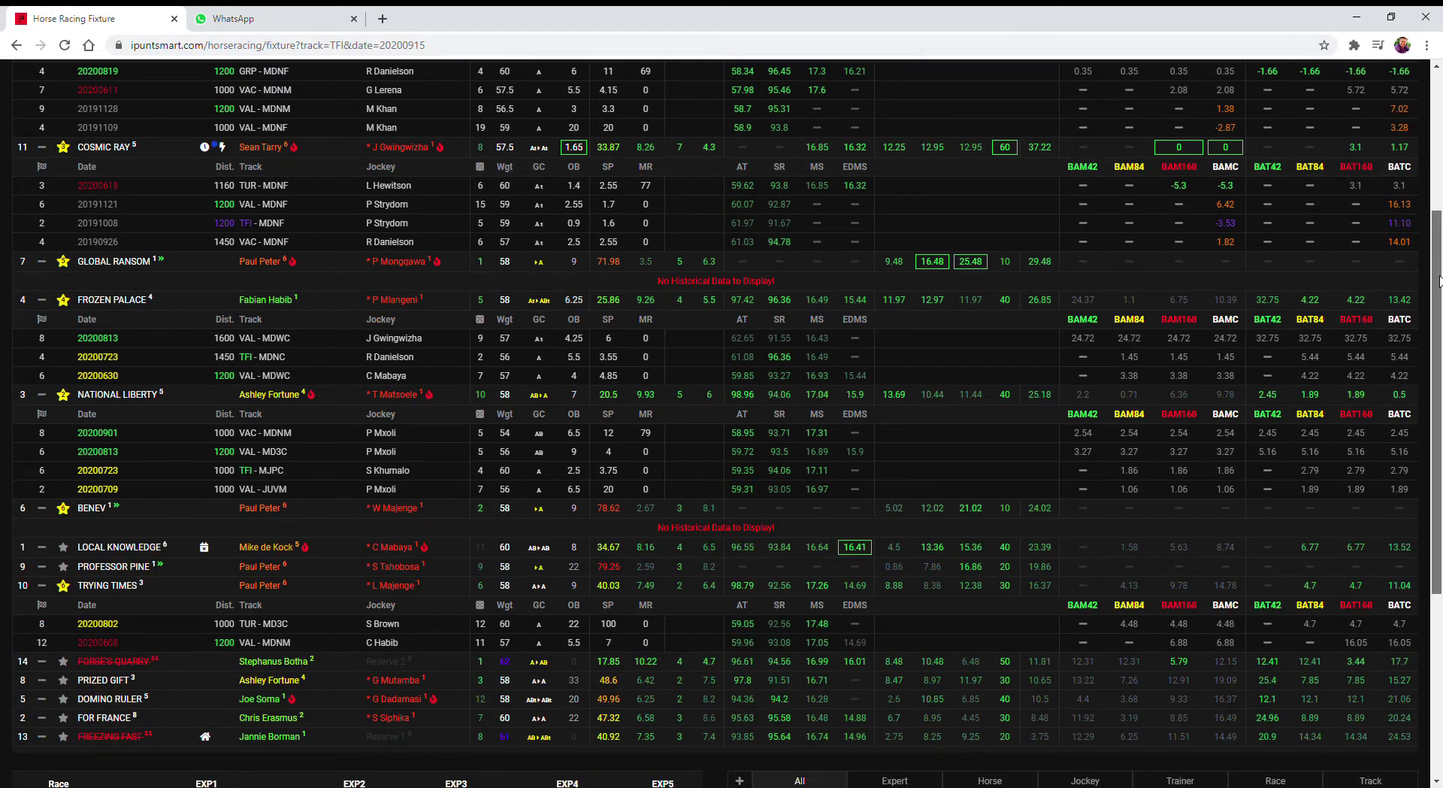
Open Race 2 and expand the past-run histories of Forward March, Sea Ways and Strong Casha.
drag(1440, 281, 1440, 203)
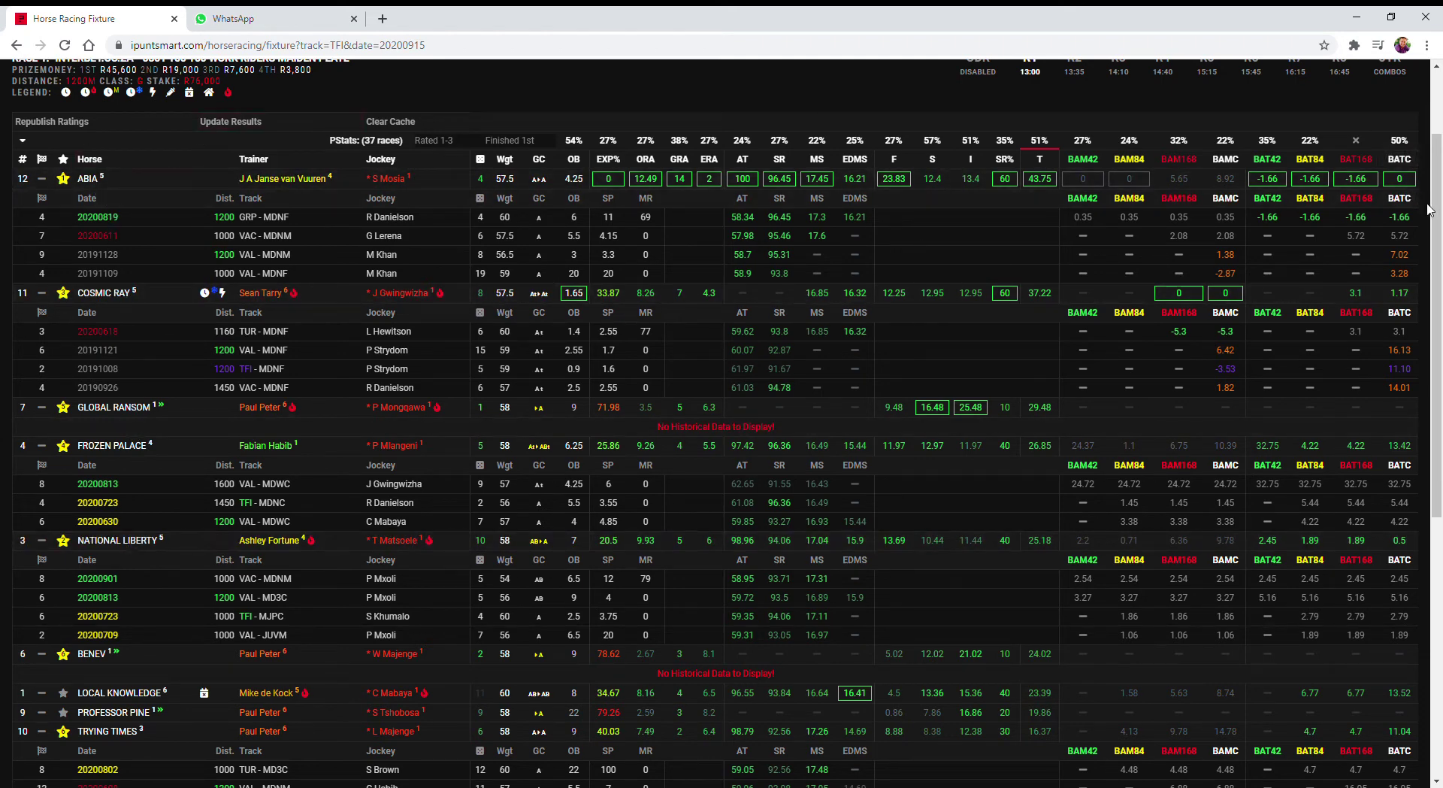
scroll(1157, 144, up, 1)
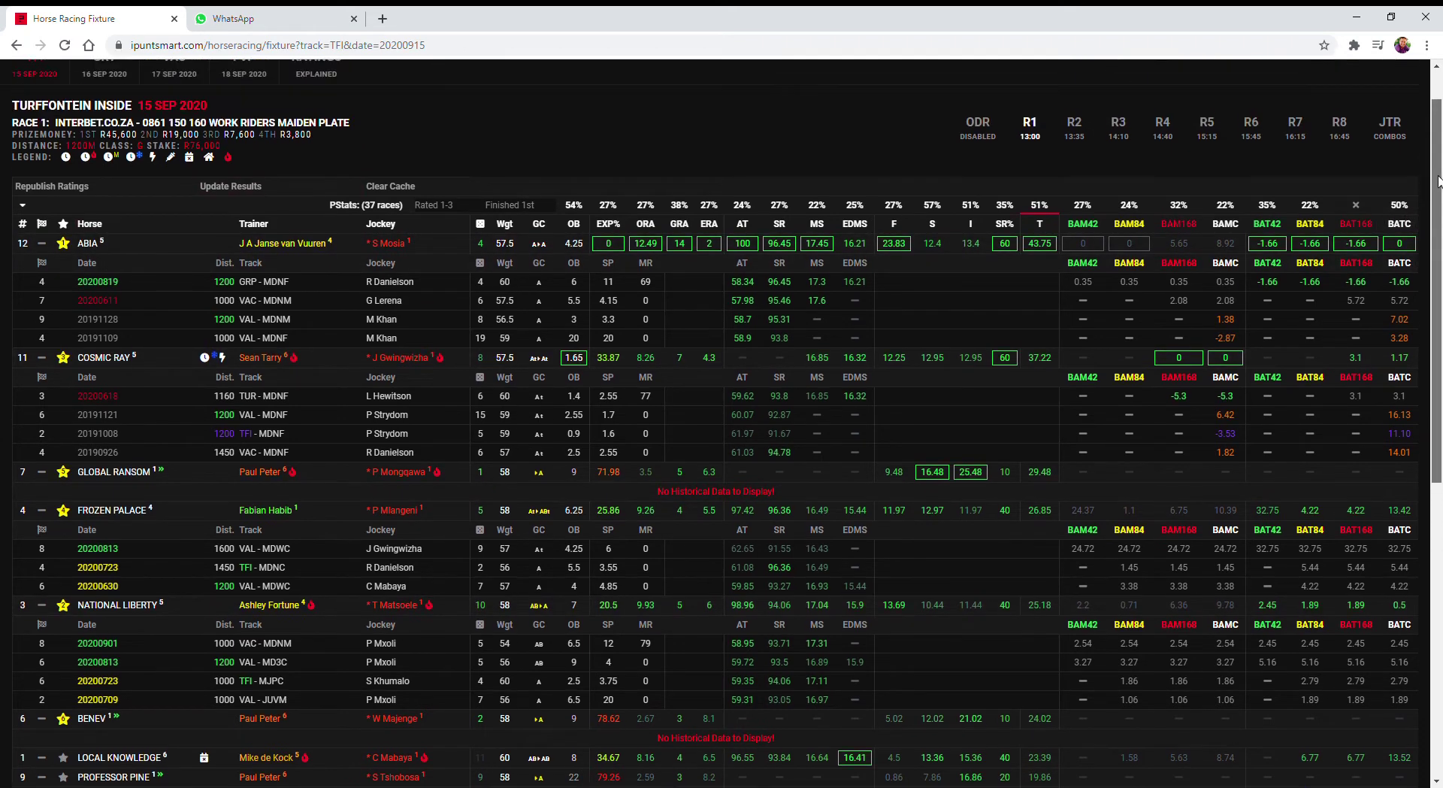
click(1079, 138)
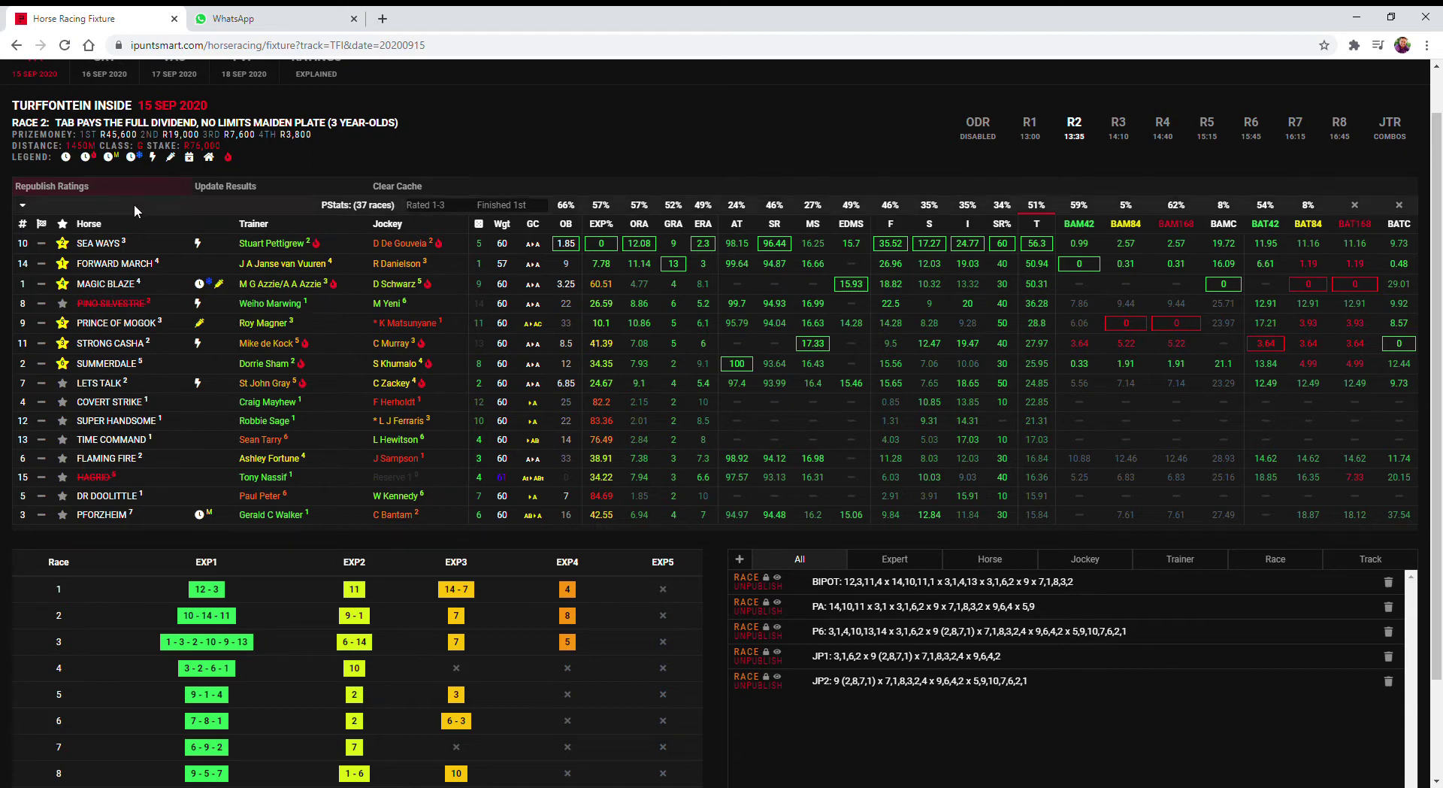
click(112, 264)
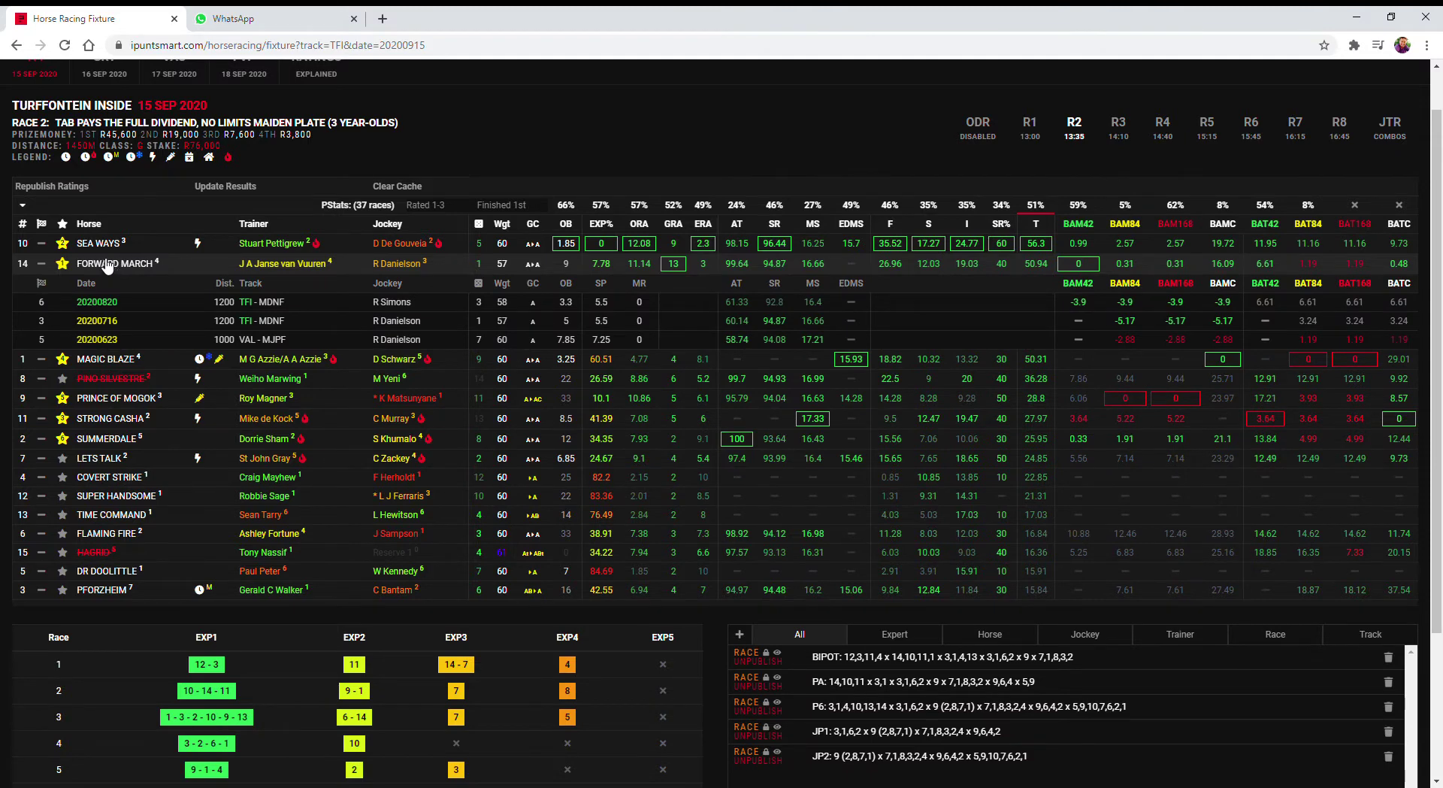
click(103, 244)
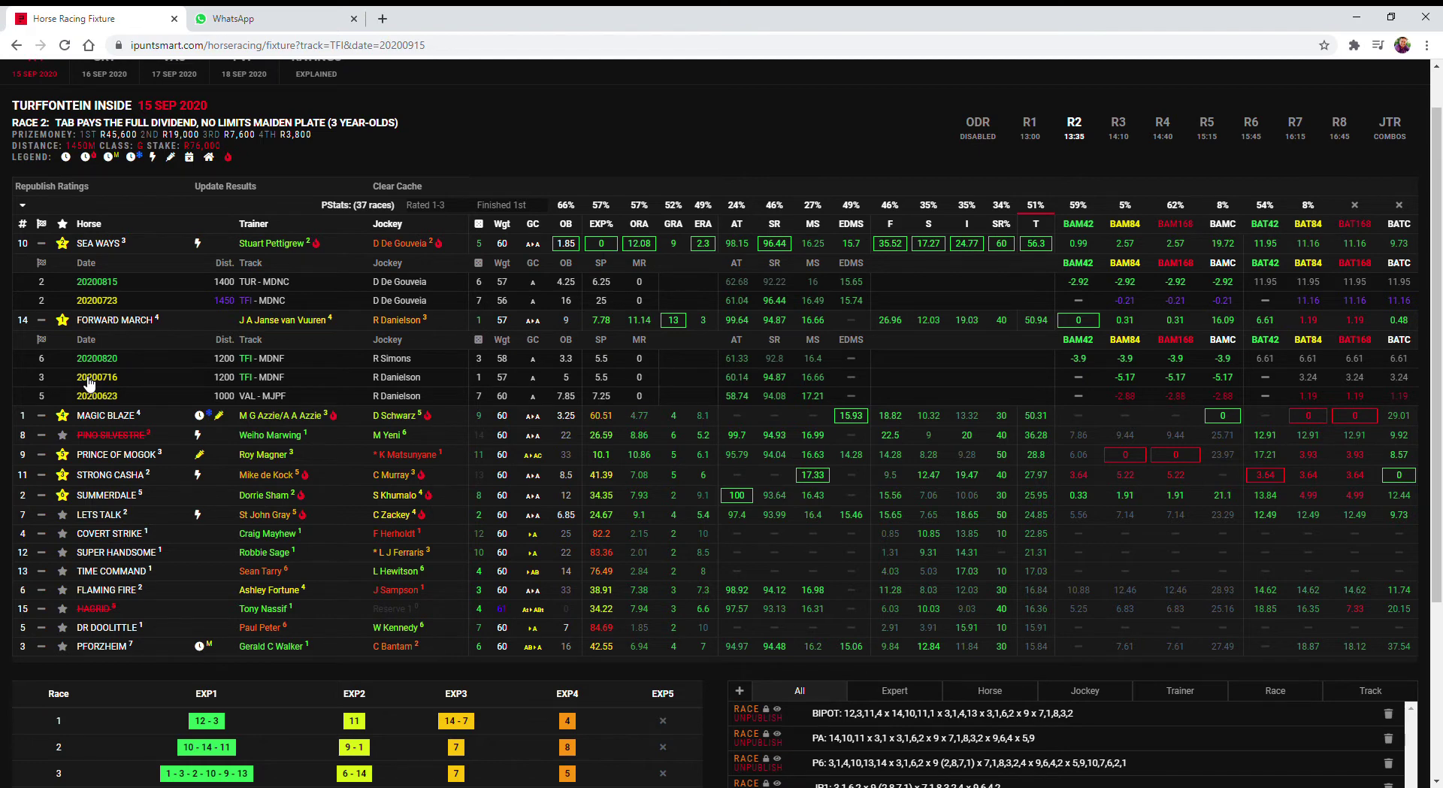
click(109, 476)
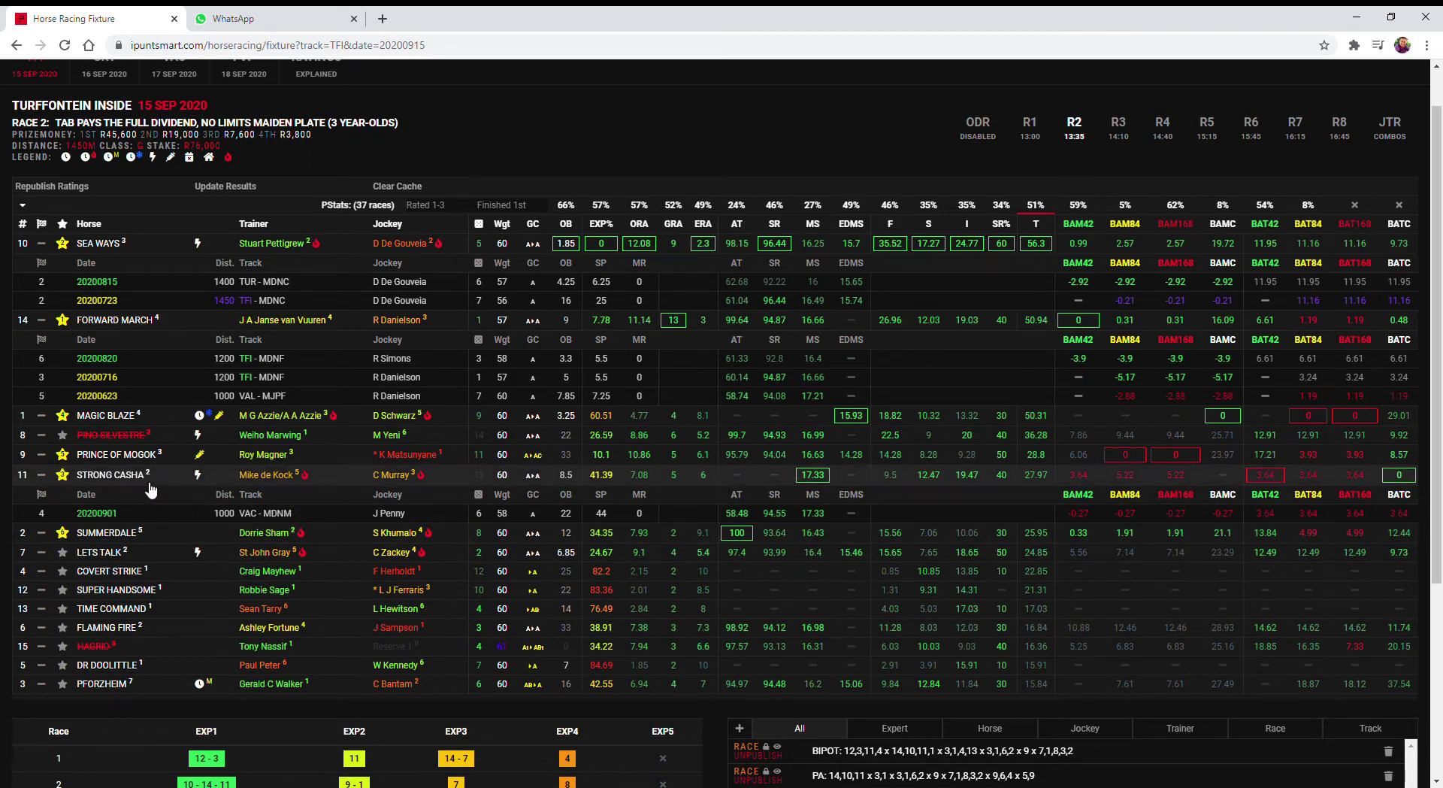
mouse_move(1264, 485)
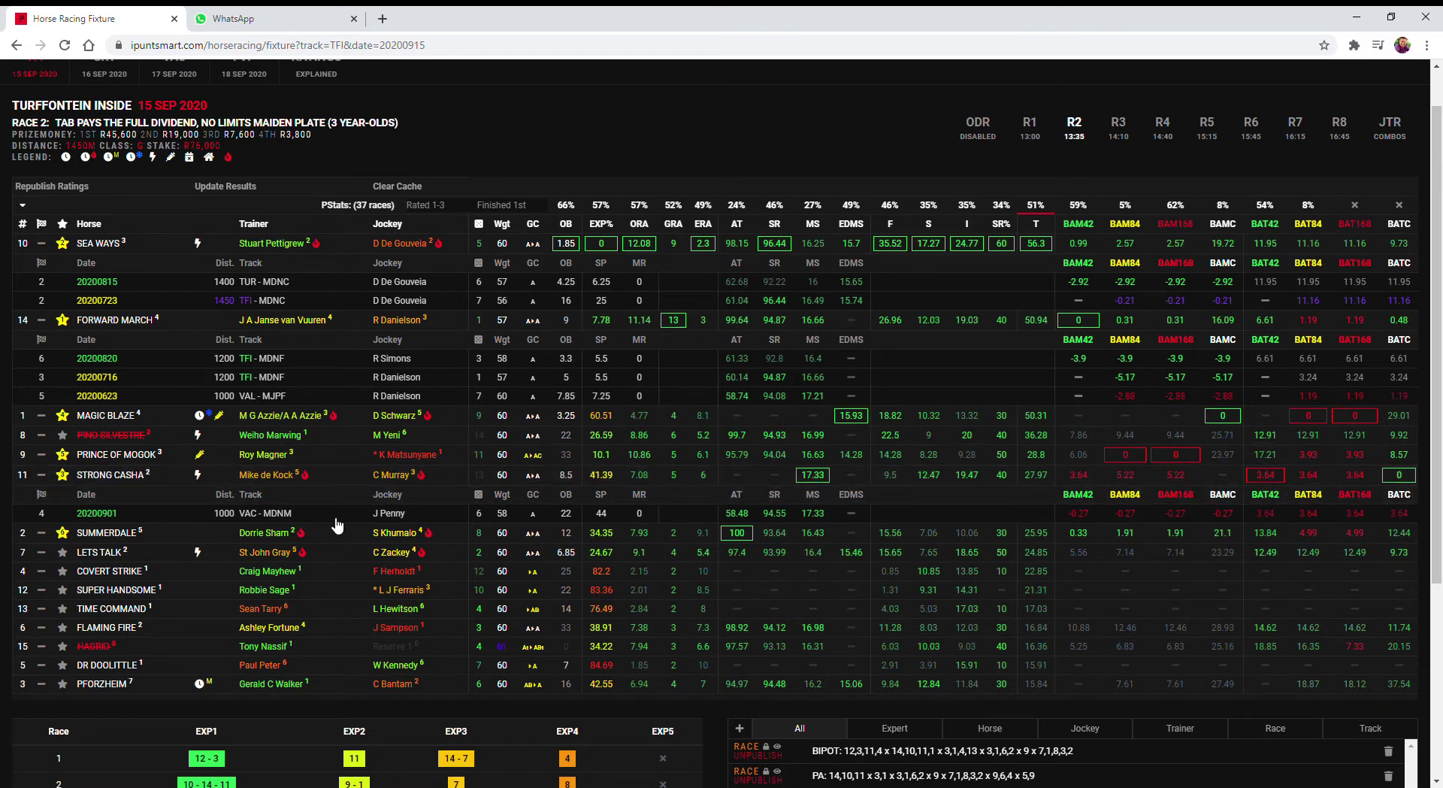
Expand the past-run histories of Magic Blaze, Prince of Mogok and Summerdale in Race 2.
click(125, 416)
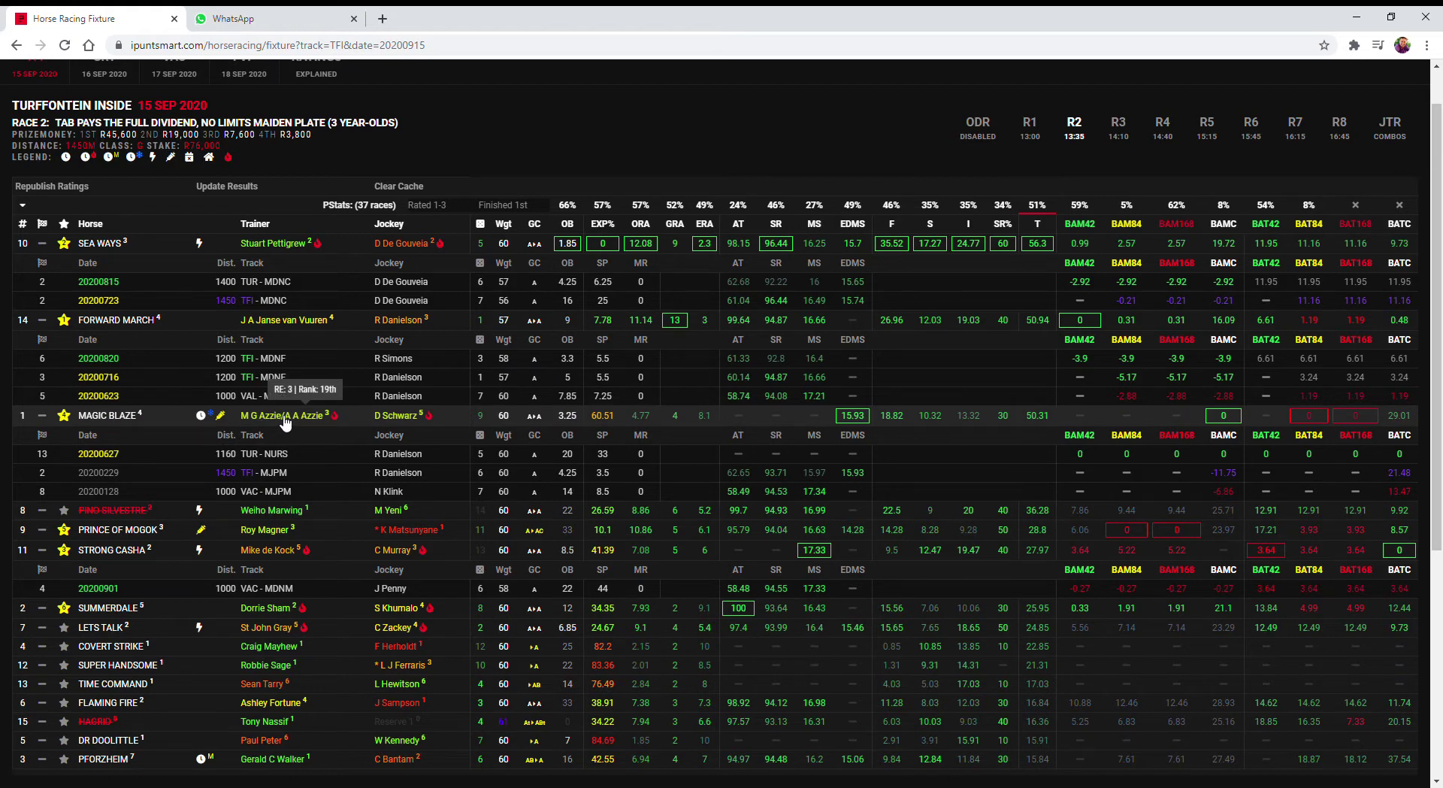
click(132, 533)
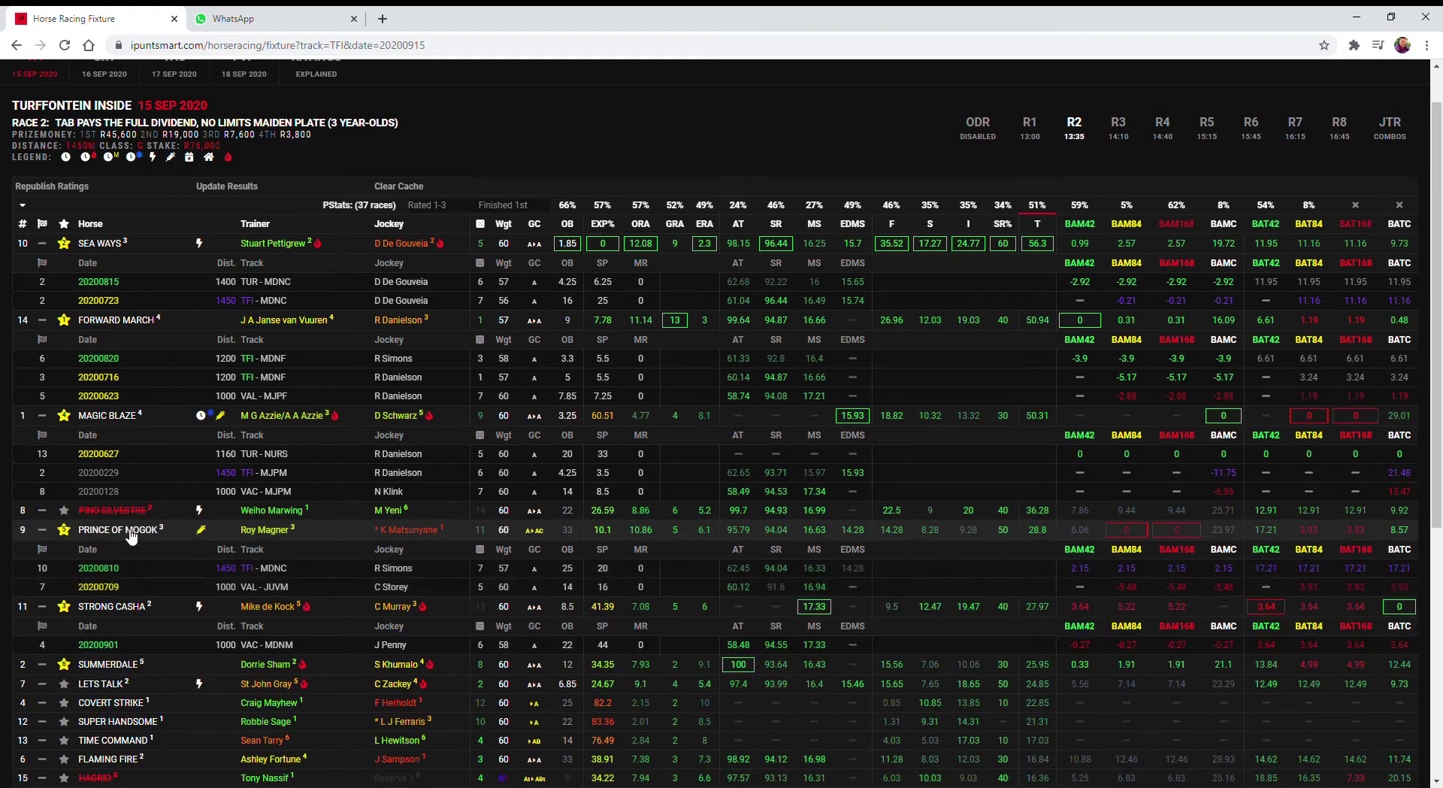
click(111, 668)
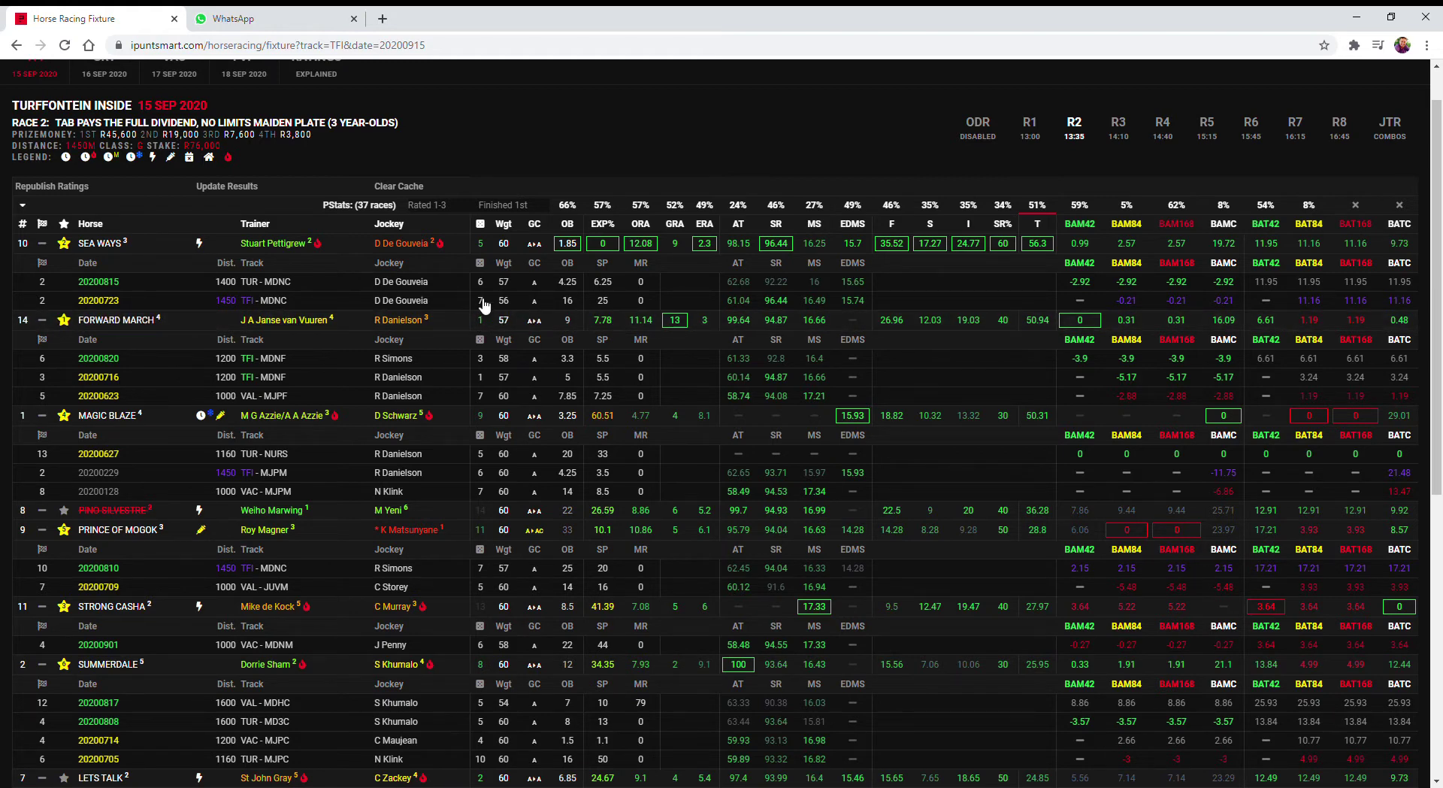
Open Race 3 and expand the past-run histories of Rose Dancer, Fire Flower and Senescence.
click(1121, 129)
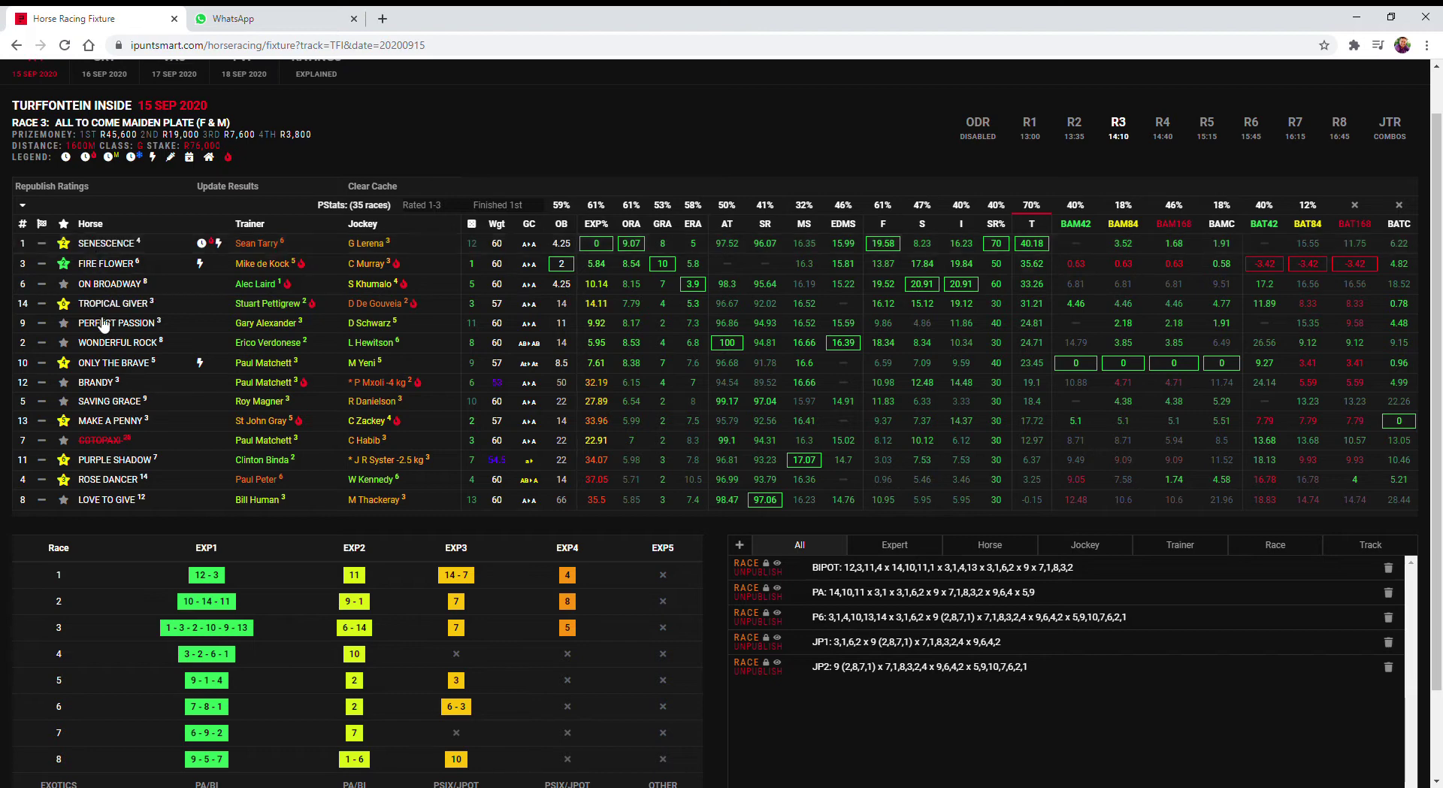
click(118, 478)
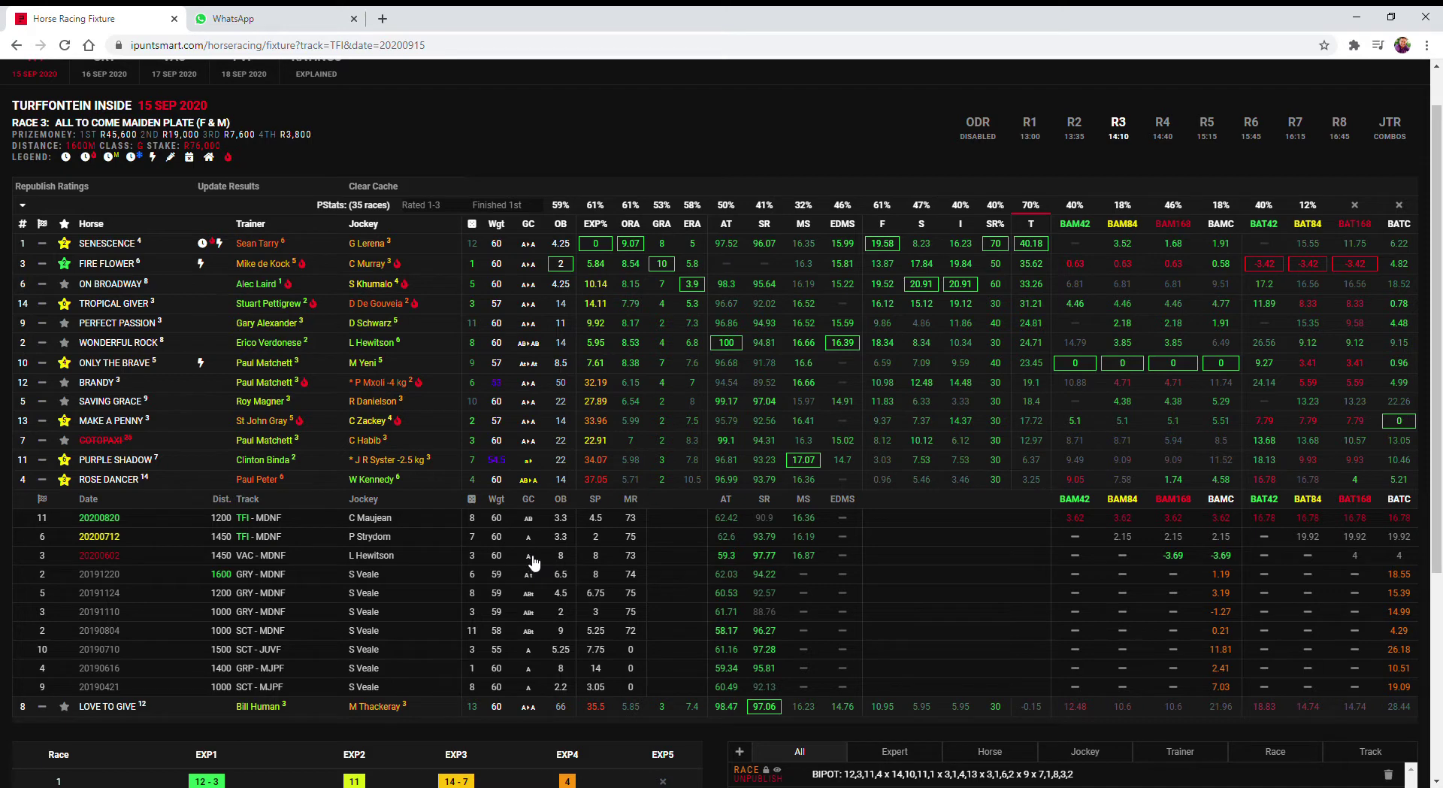
click(105, 267)
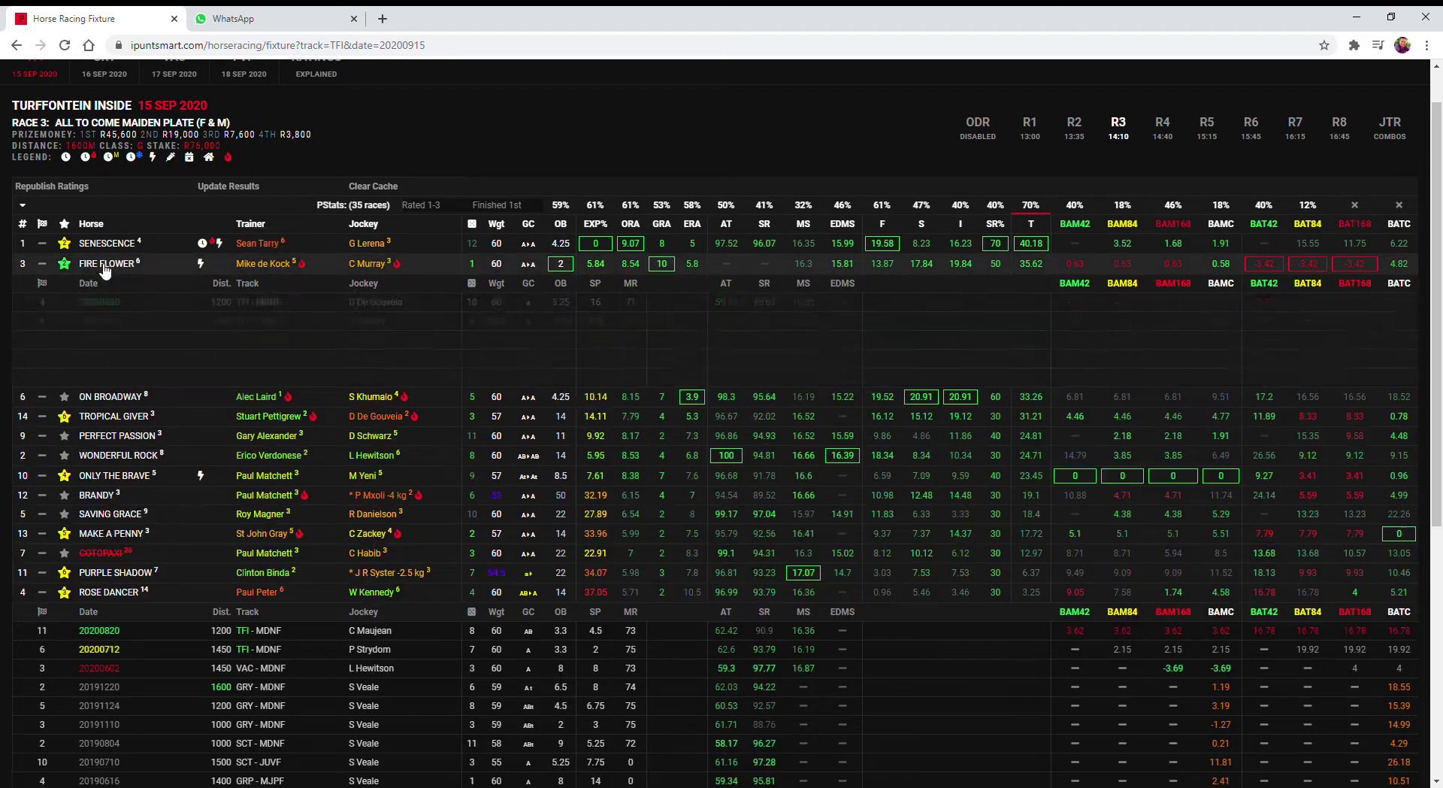
click(105, 244)
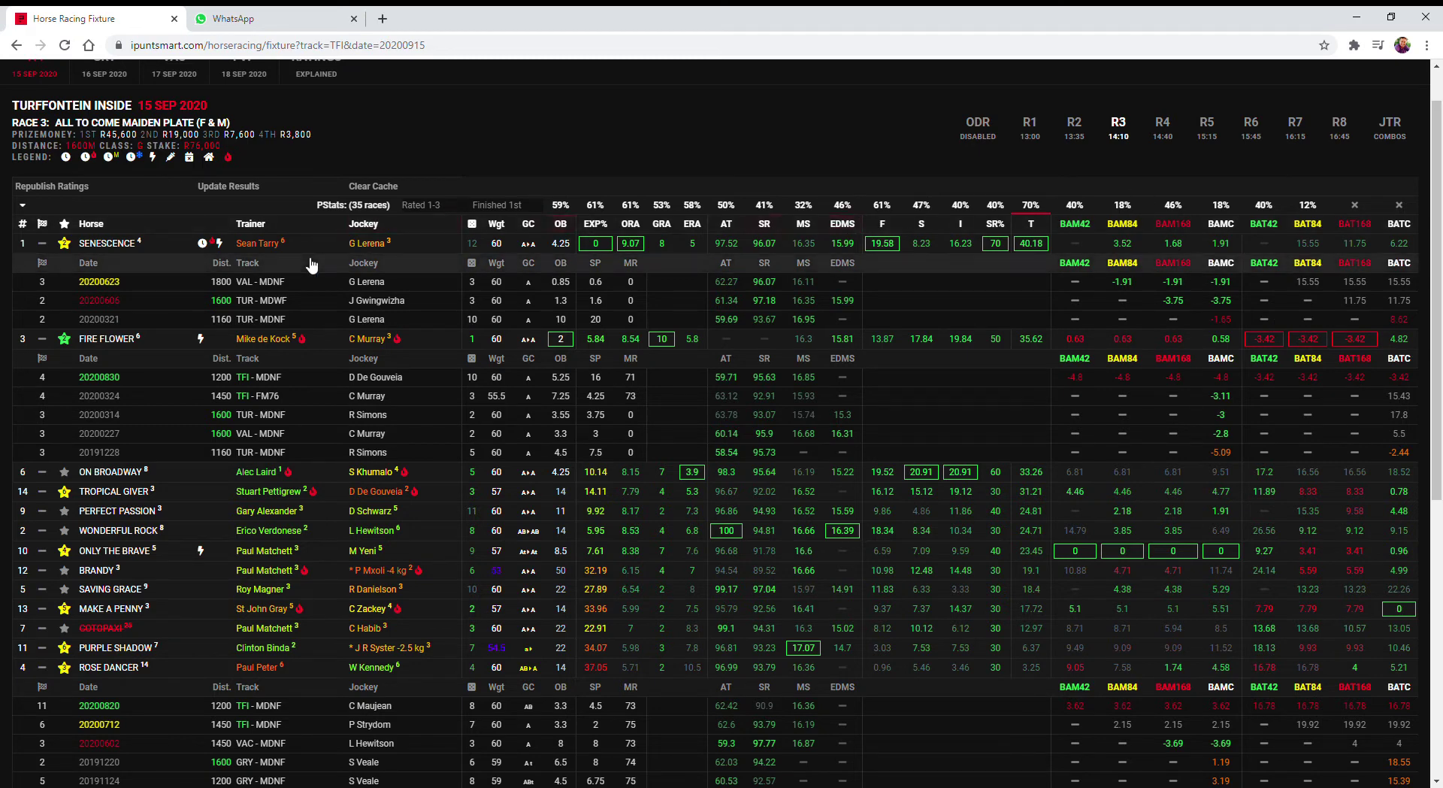
Open Race 4 and expand the past-run histories of Golden Spiral, Gypsy Woman, Miss Khalifa and Nymeria.
click(1165, 136)
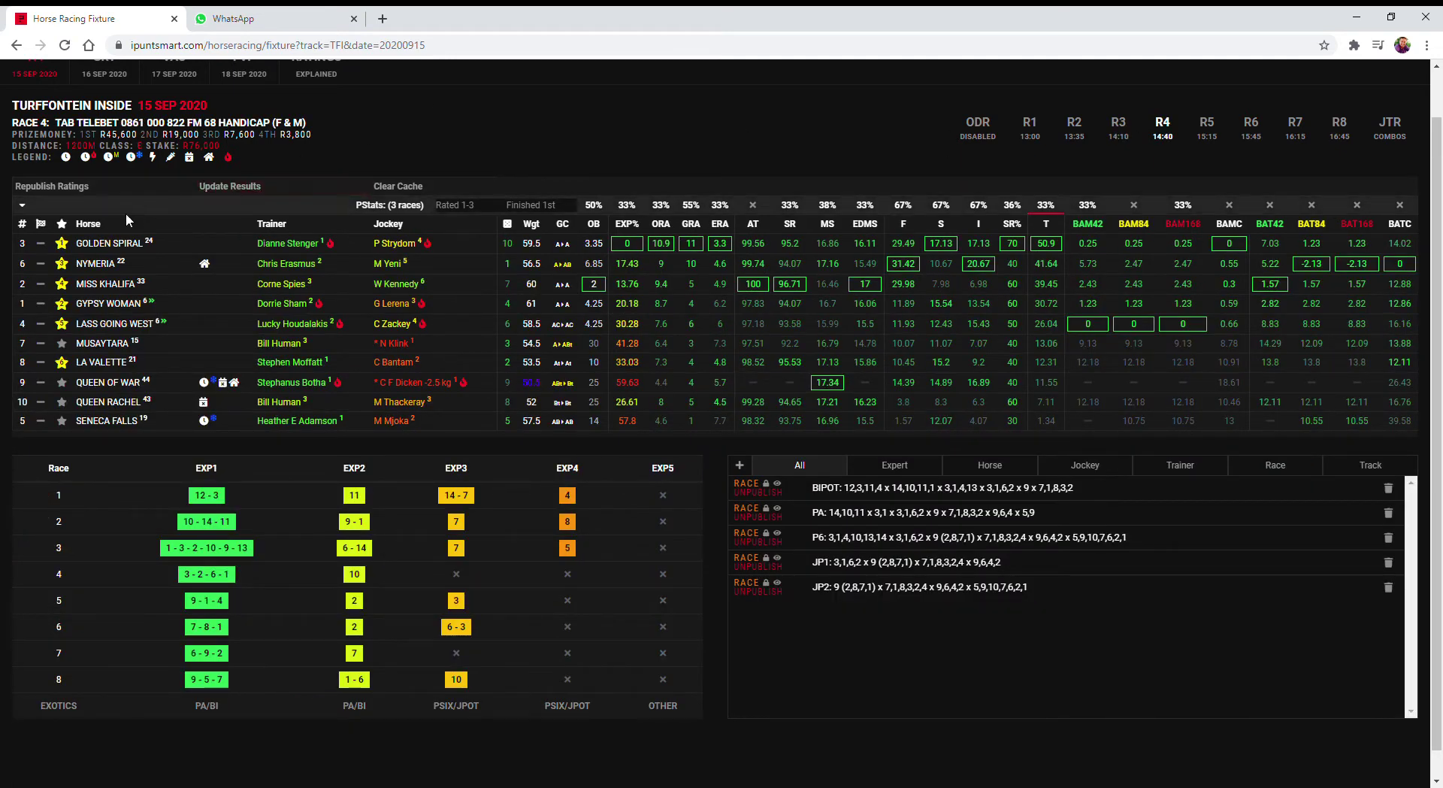
click(105, 245)
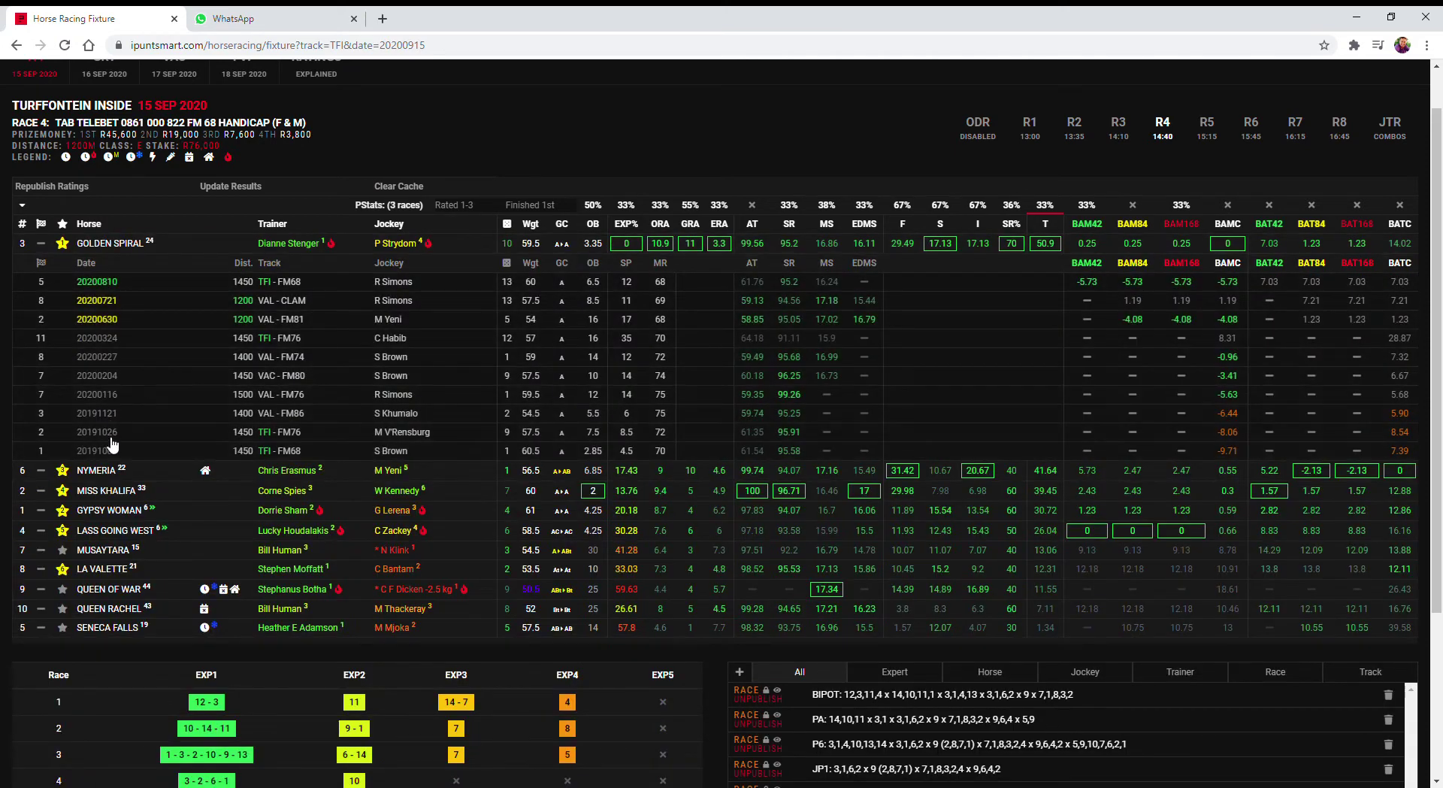
click(103, 513)
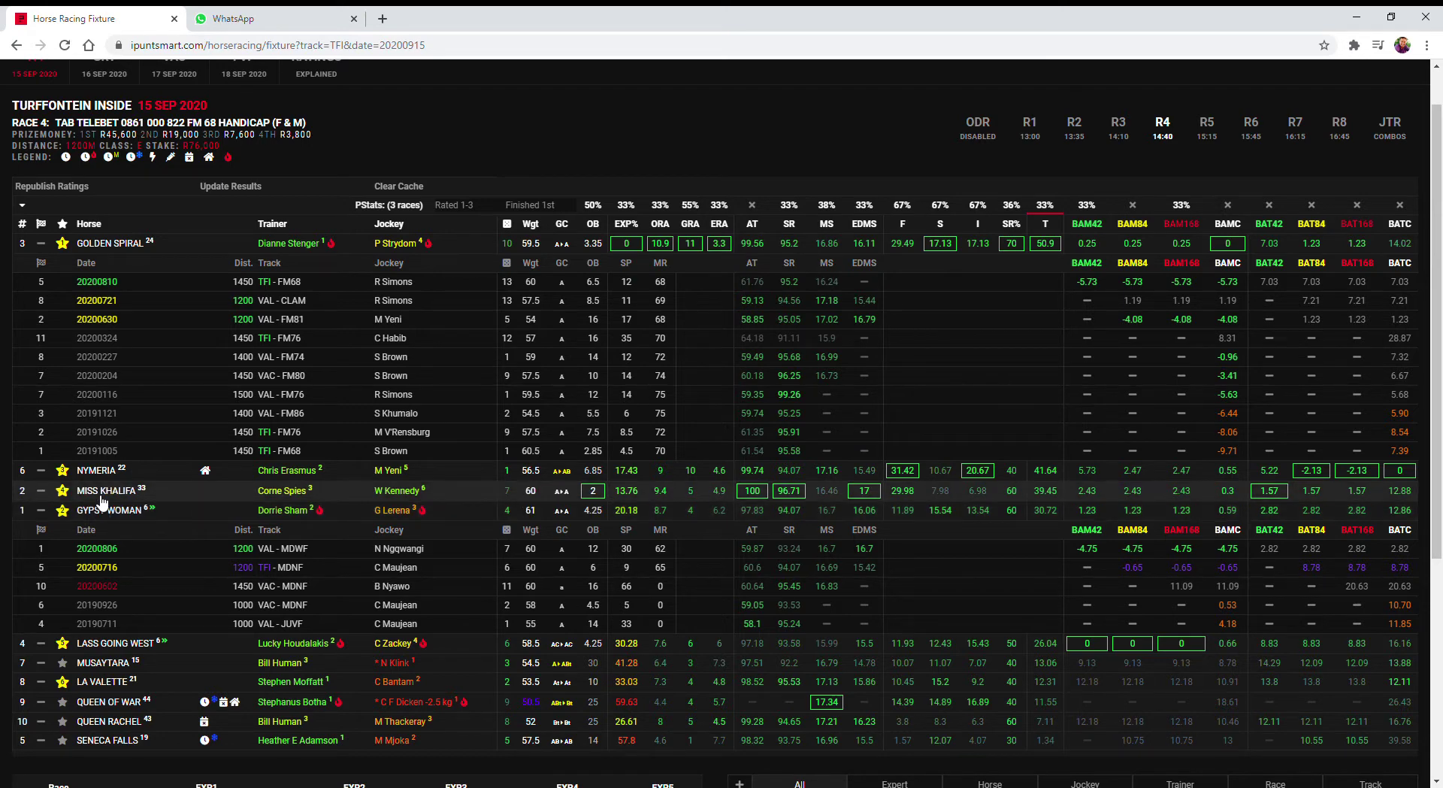
click(103, 498)
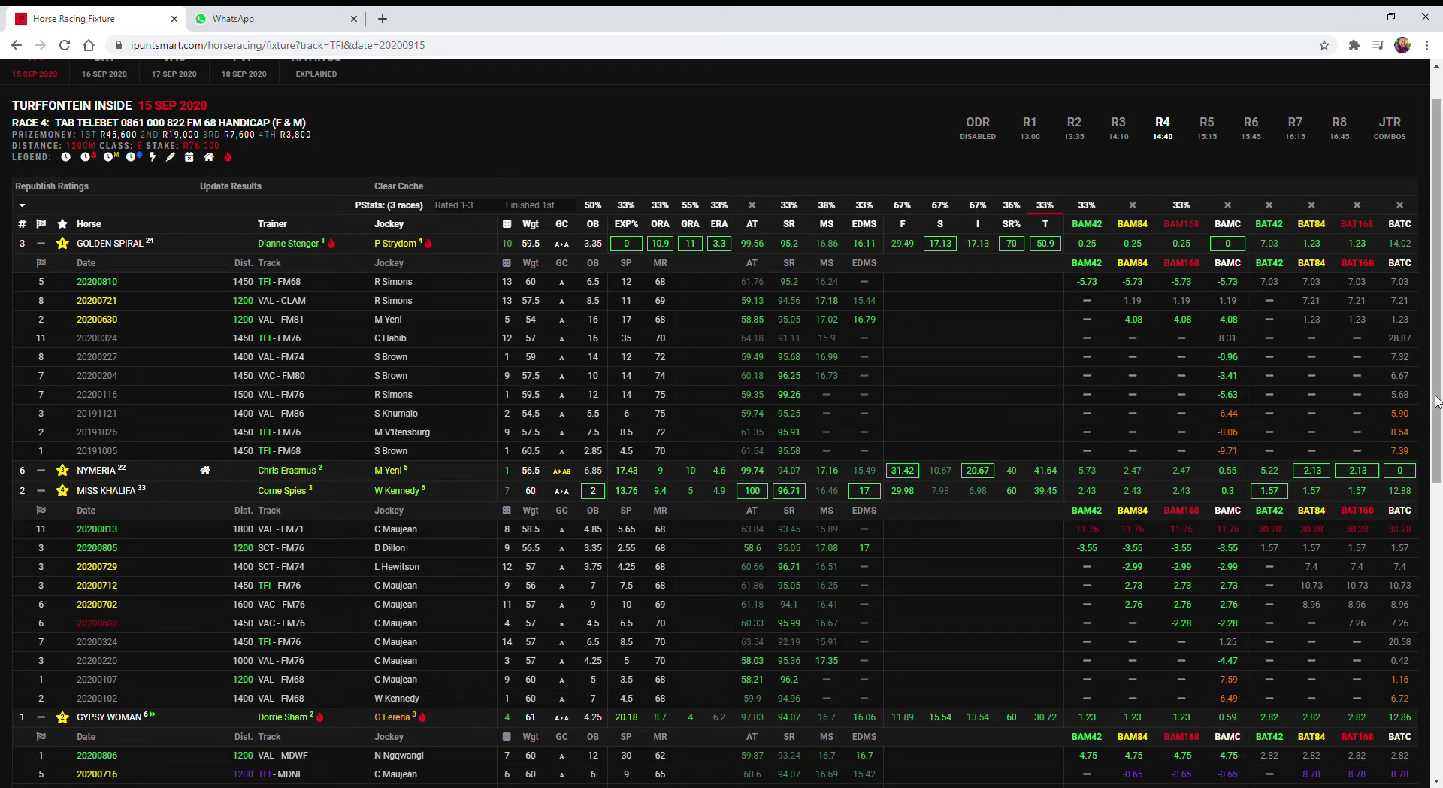
scroll(1436, 400, down, 2)
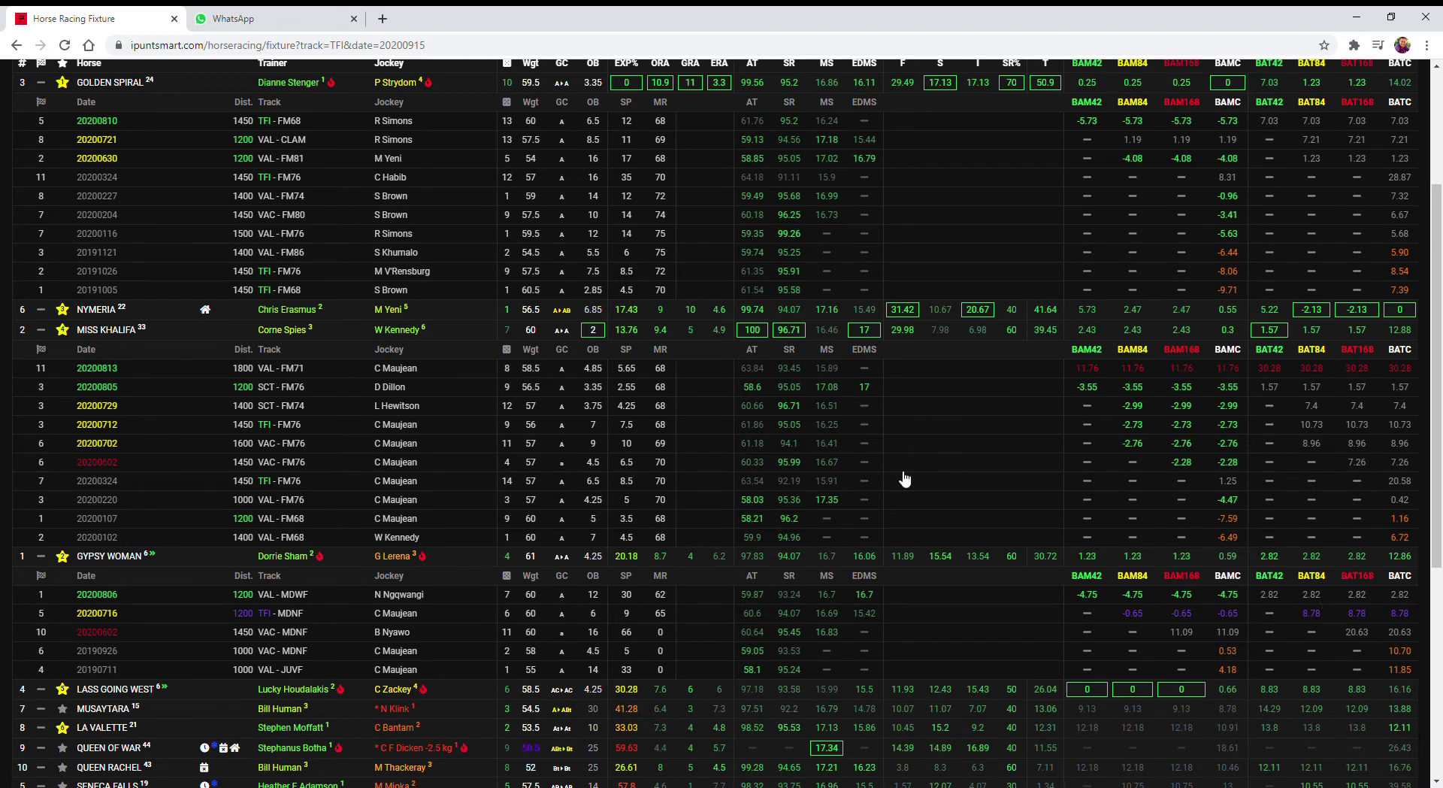
click(83, 313)
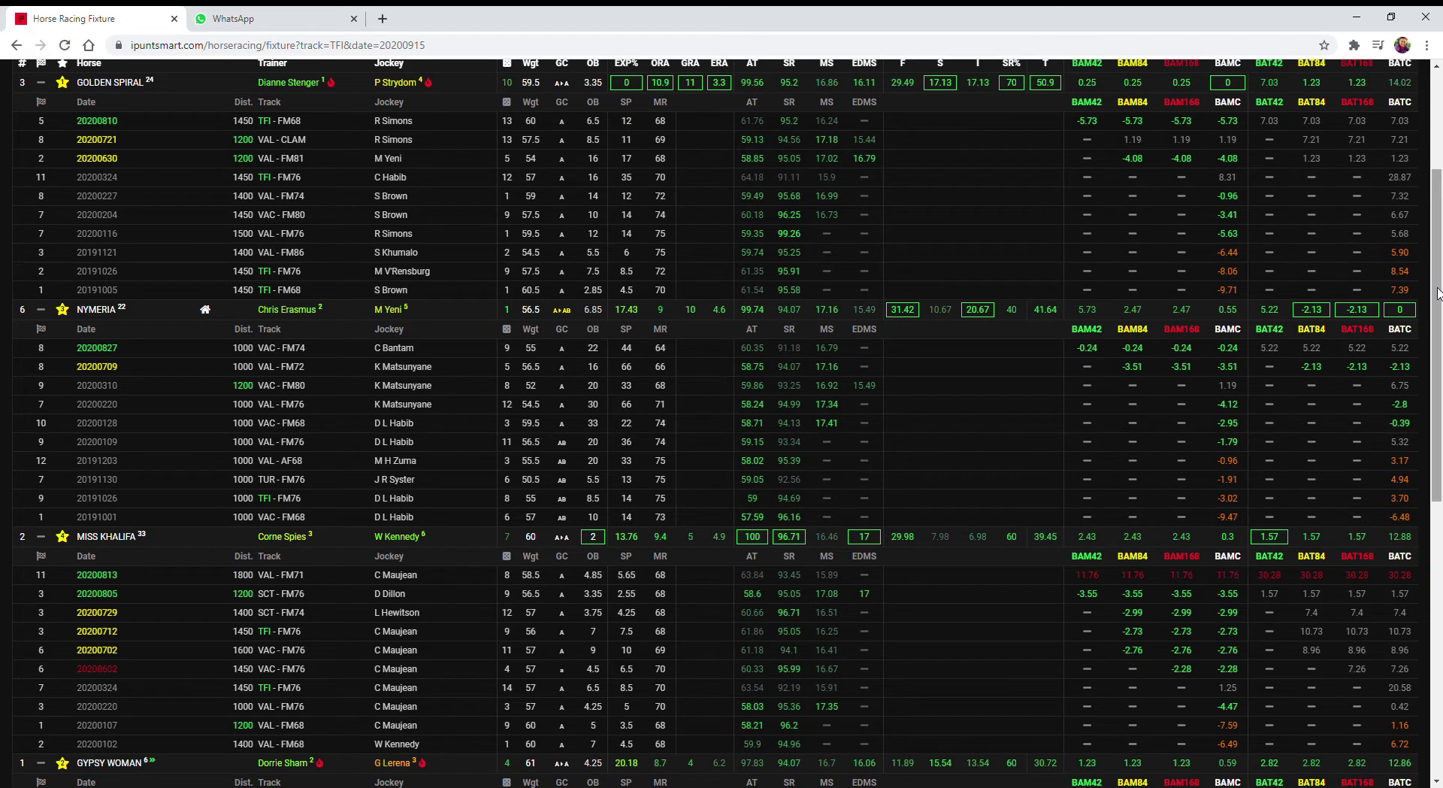
Open Race 5, sort the runners by jockey and set the PStats filter to Top Rated.
drag(1439, 289, 1440, 210)
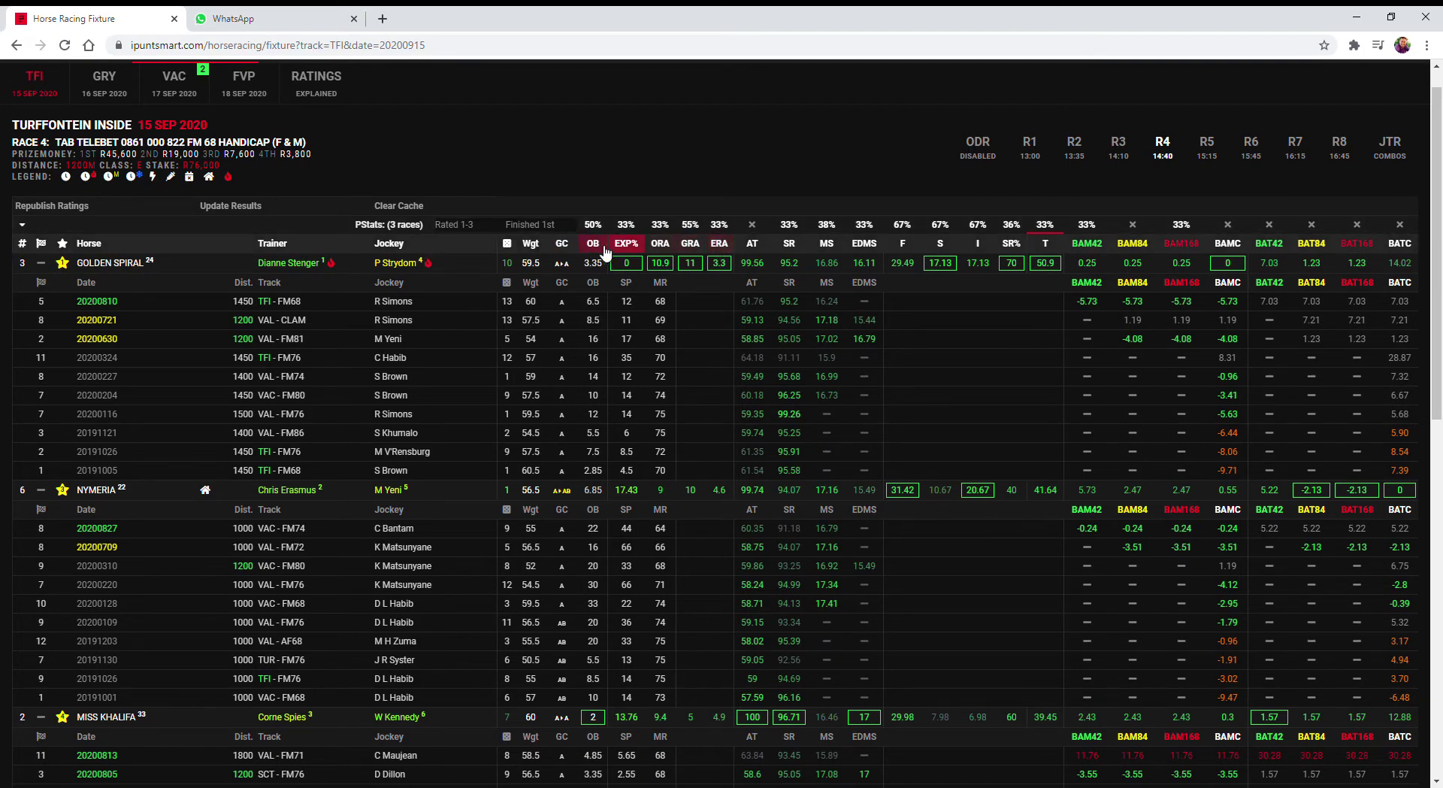
click(1209, 149)
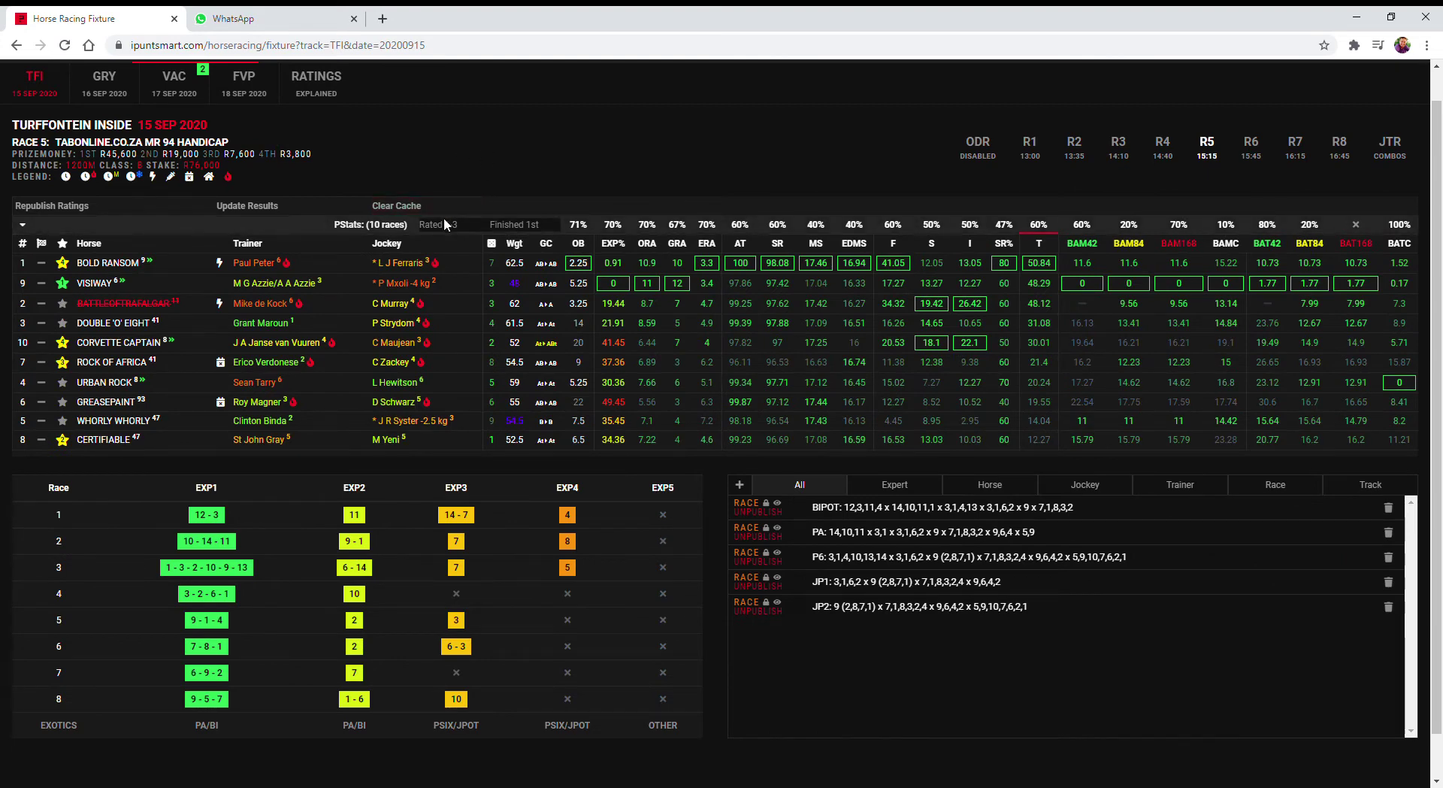
click(445, 242)
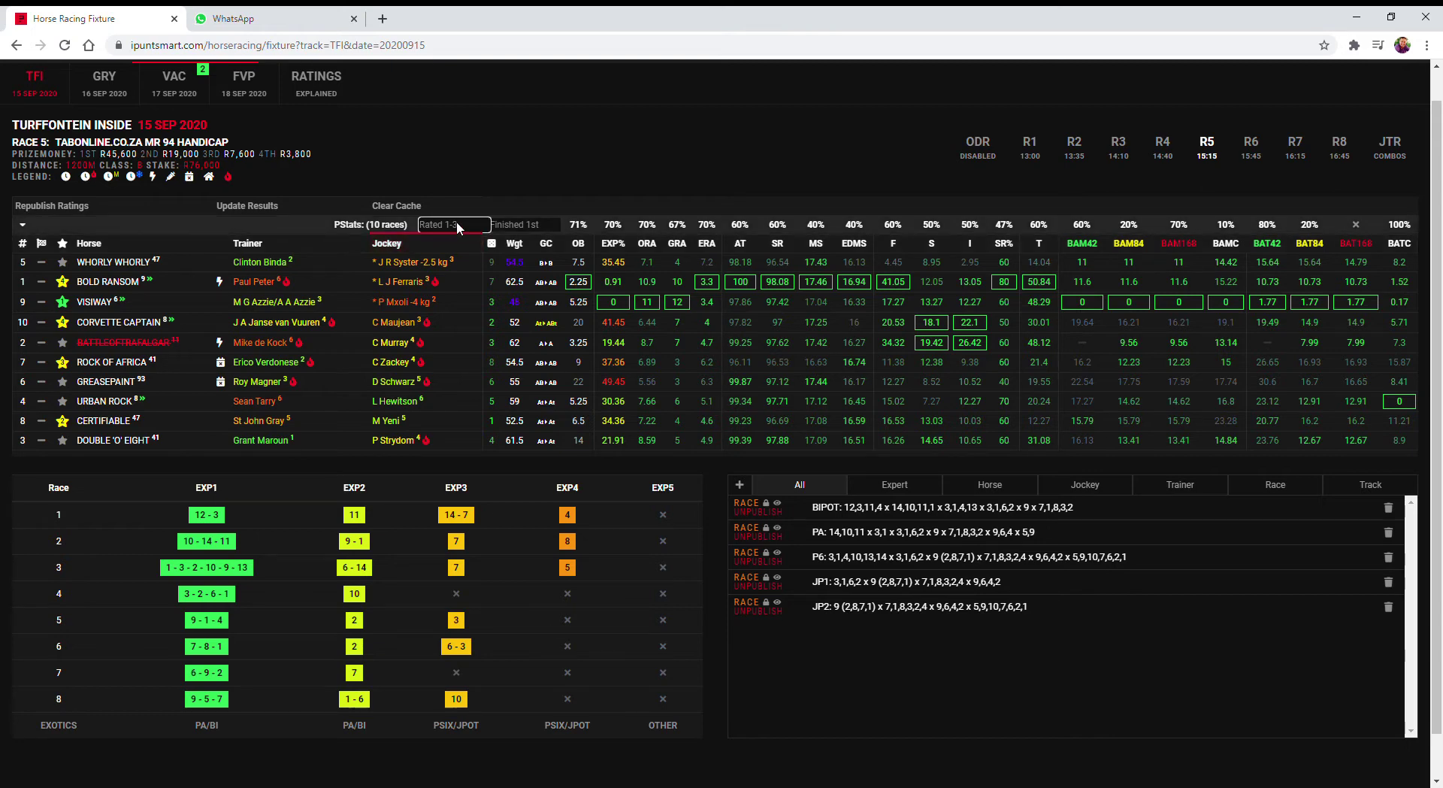
click(456, 245)
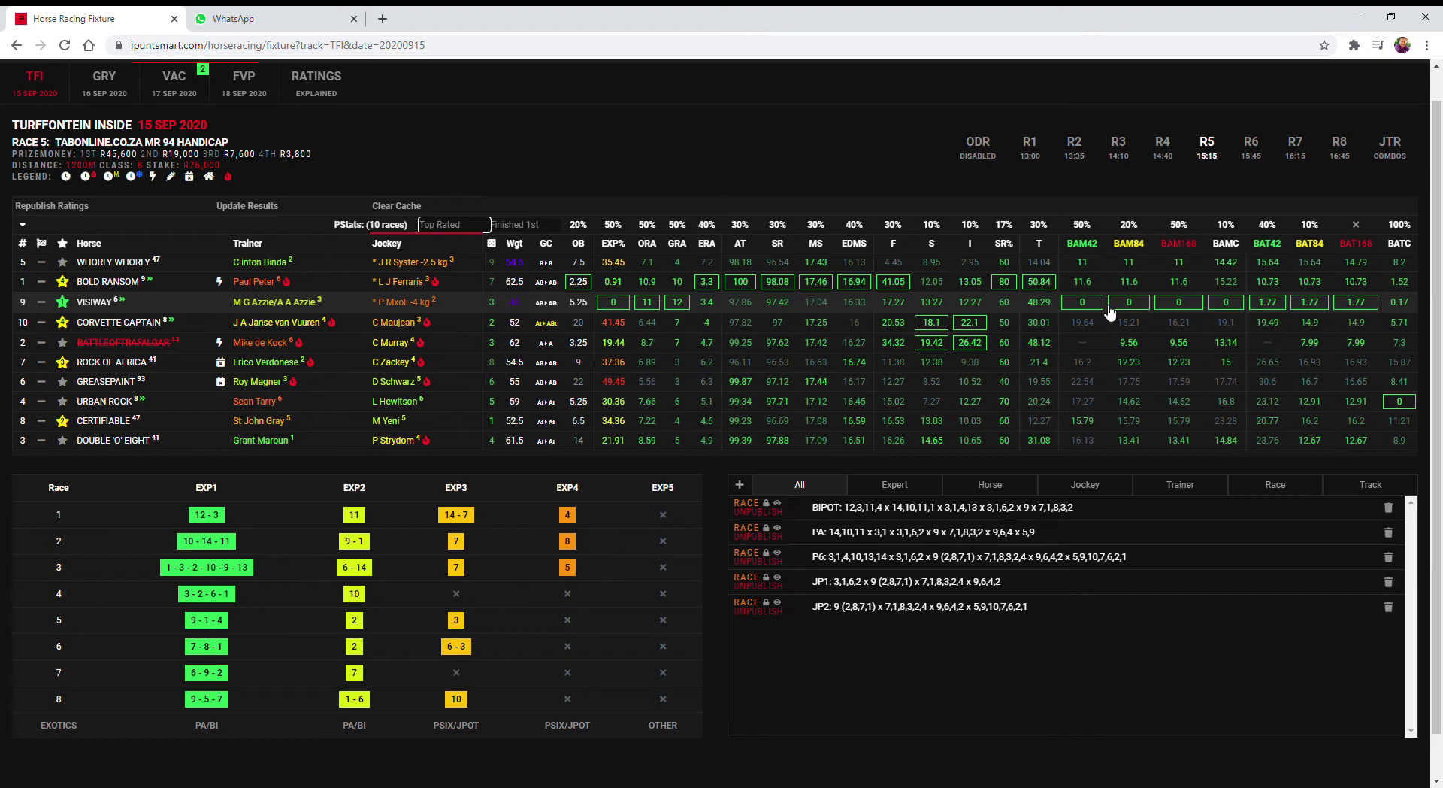
Expand the past-run histories of all Race 5 runners, collapse Battleoftrafalgar's and review the remaining runners' form.
click(24, 225)
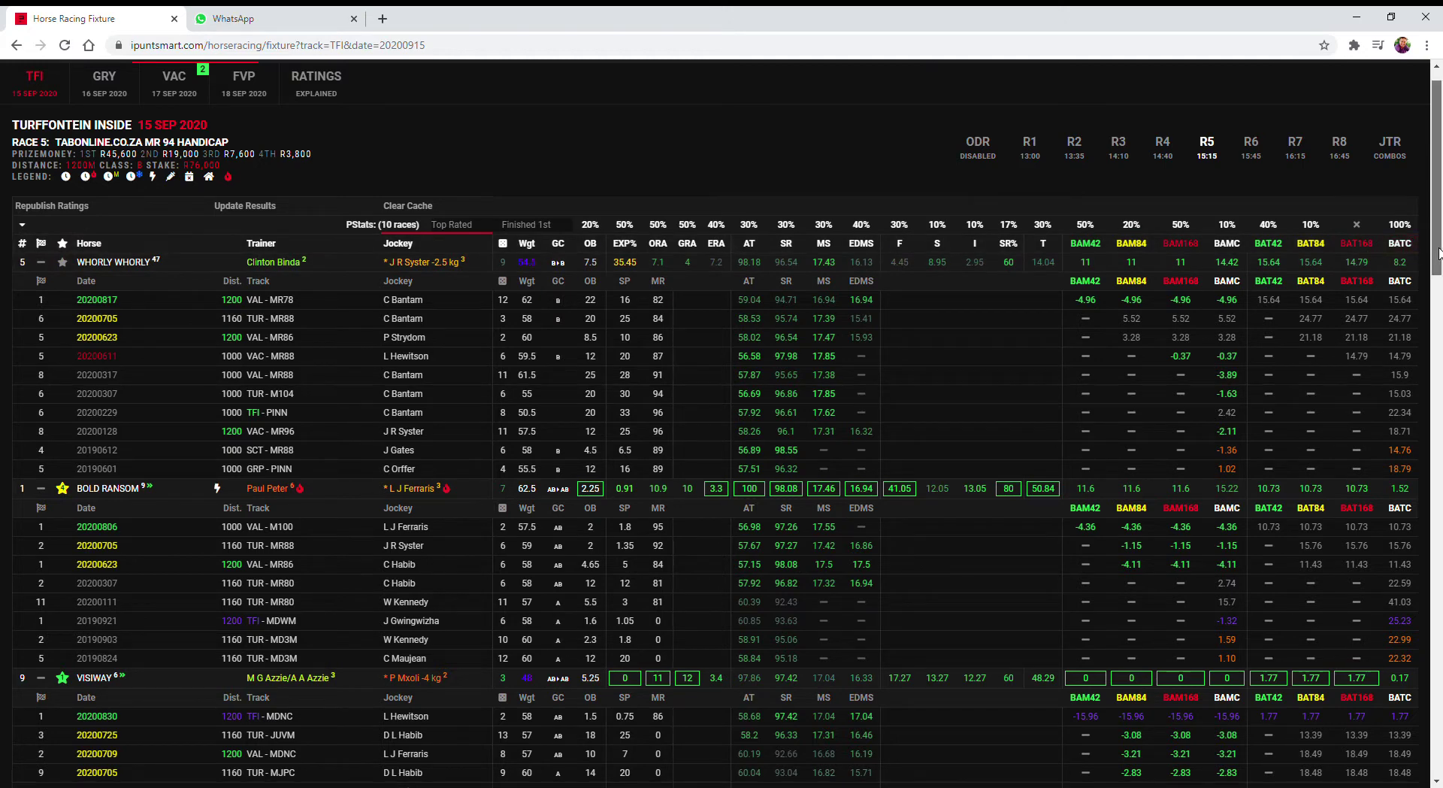
drag(1438, 252, 1438, 285)
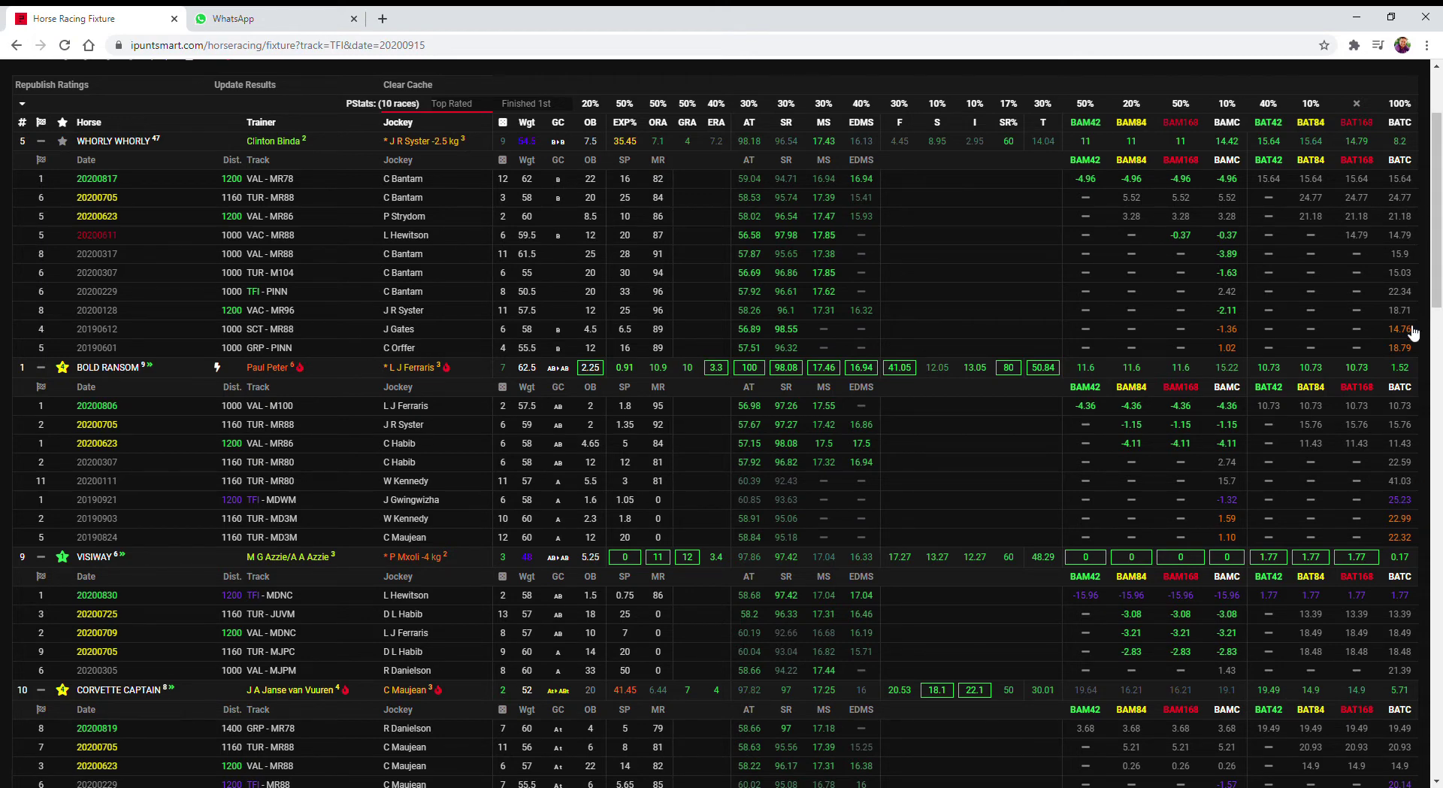
drag(1434, 300, 1434, 467)
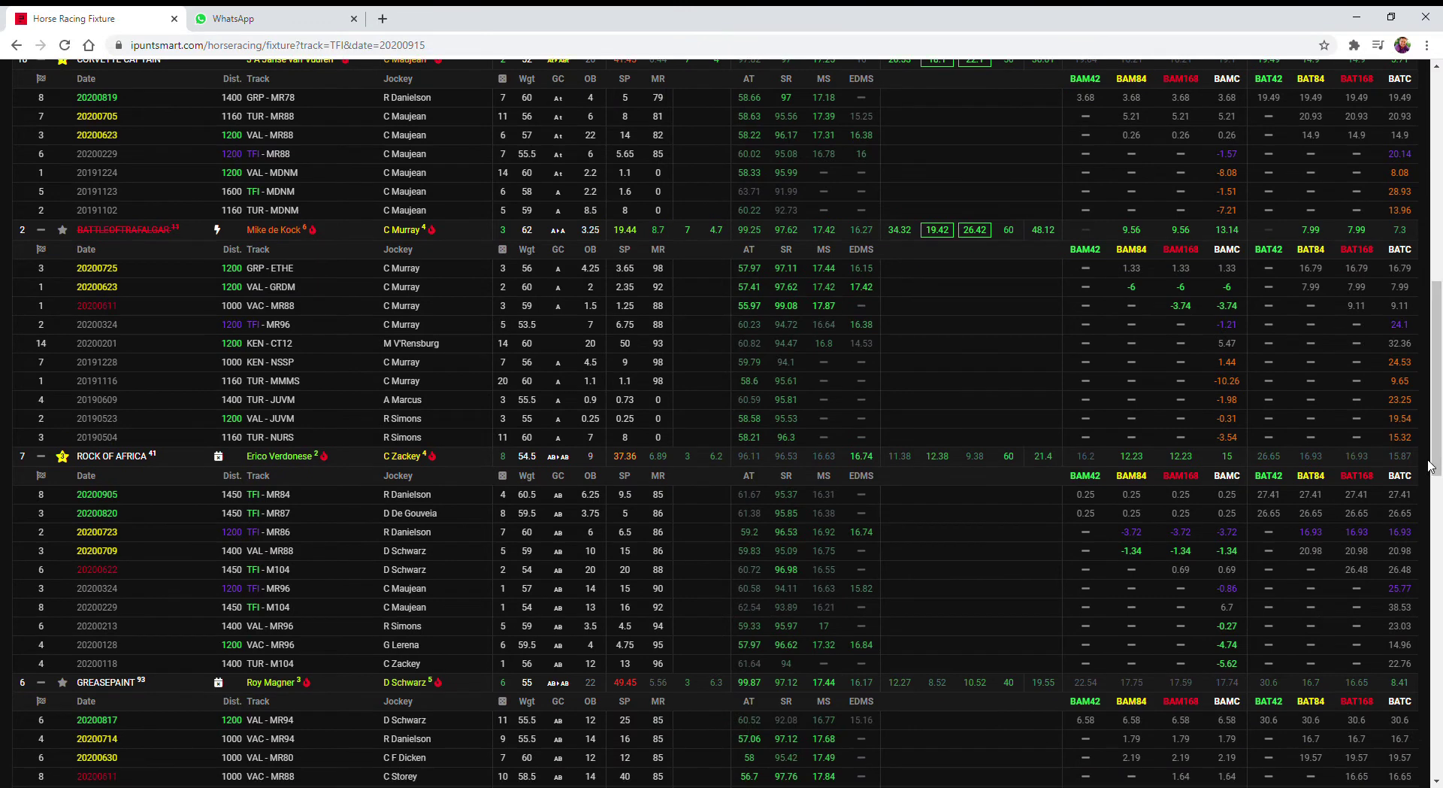
click(120, 235)
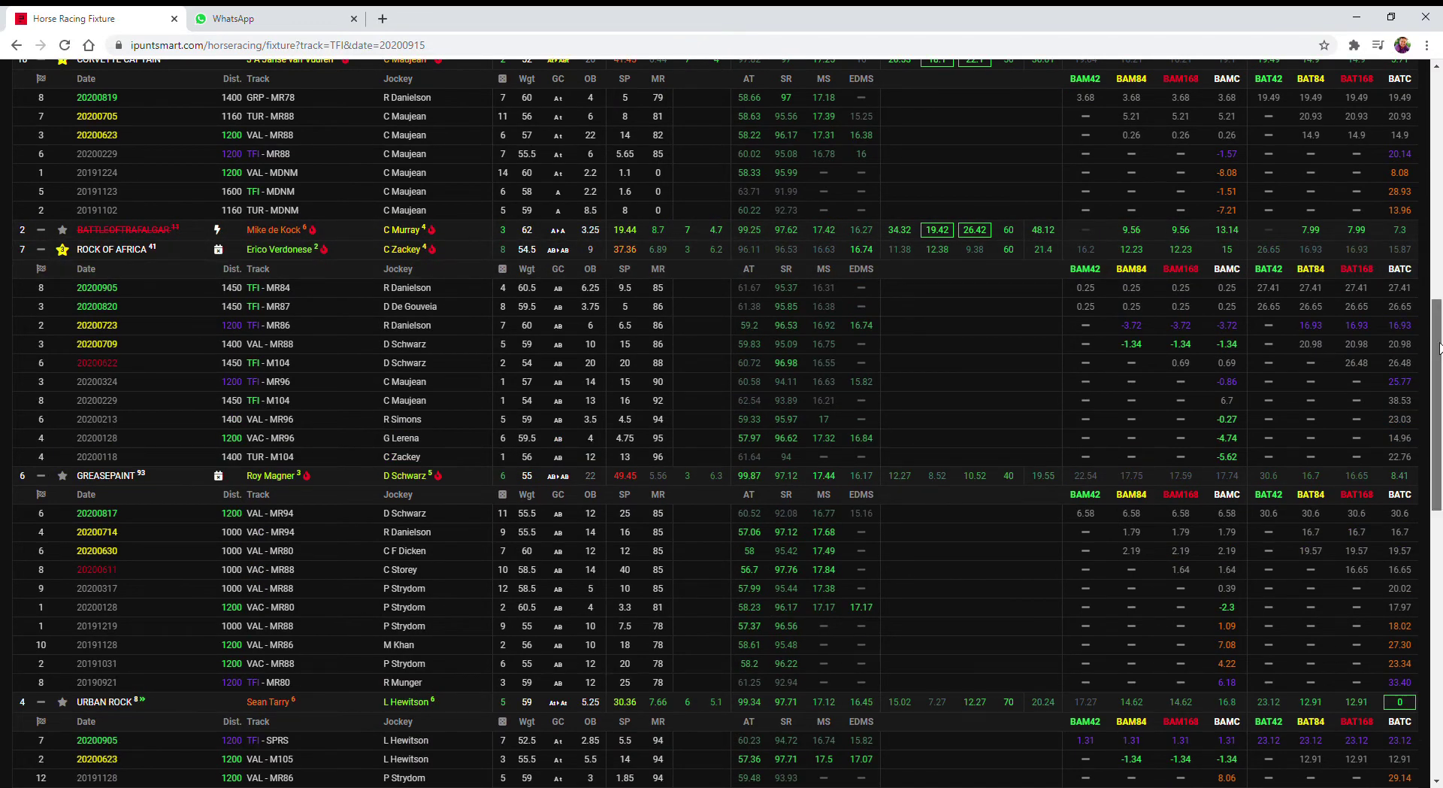
drag(1440, 347, 1440, 479)
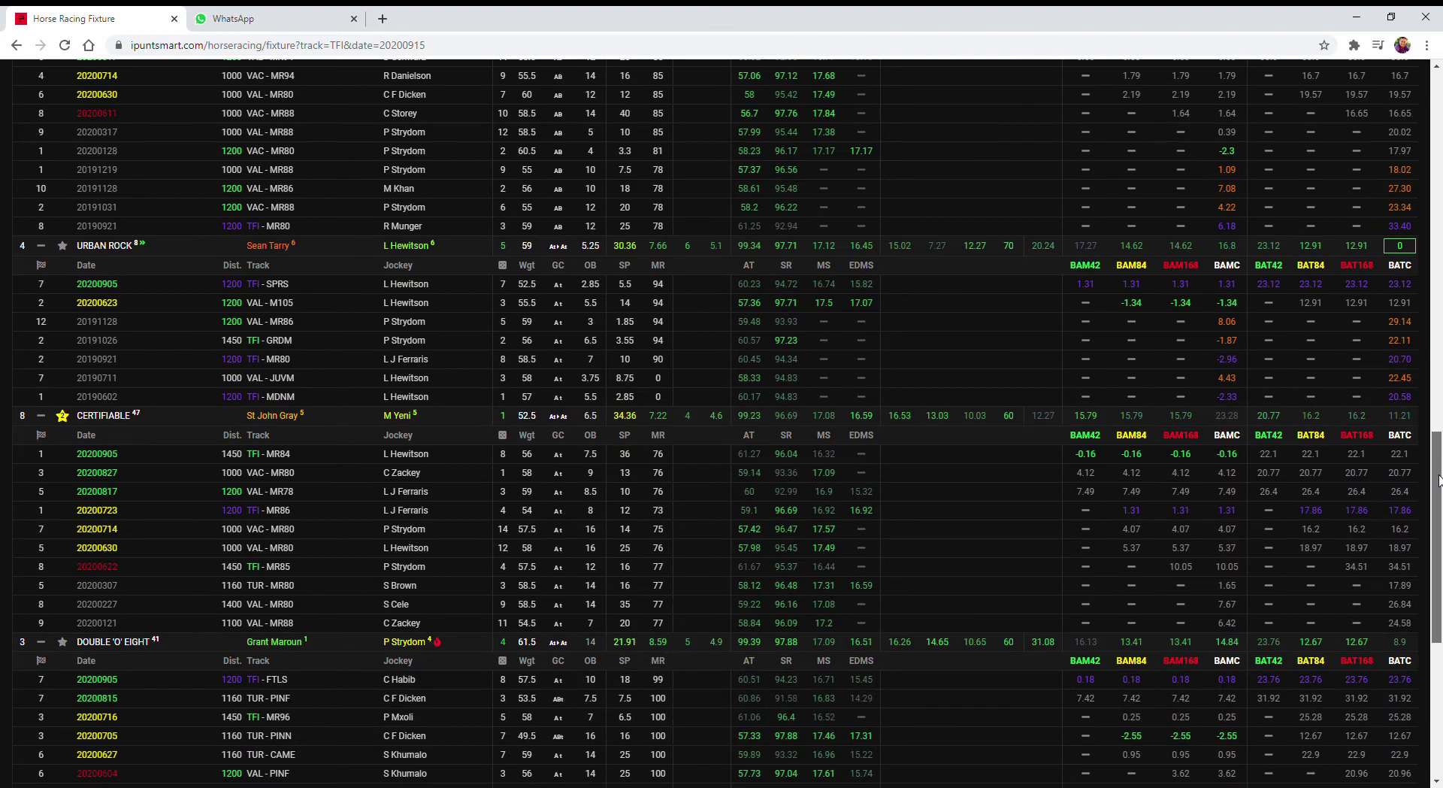
Recheck the past runs of Bold Ransom and Visiway, and sort the Race 5 runners by the T rating.
drag(1440, 479, 1432, 214)
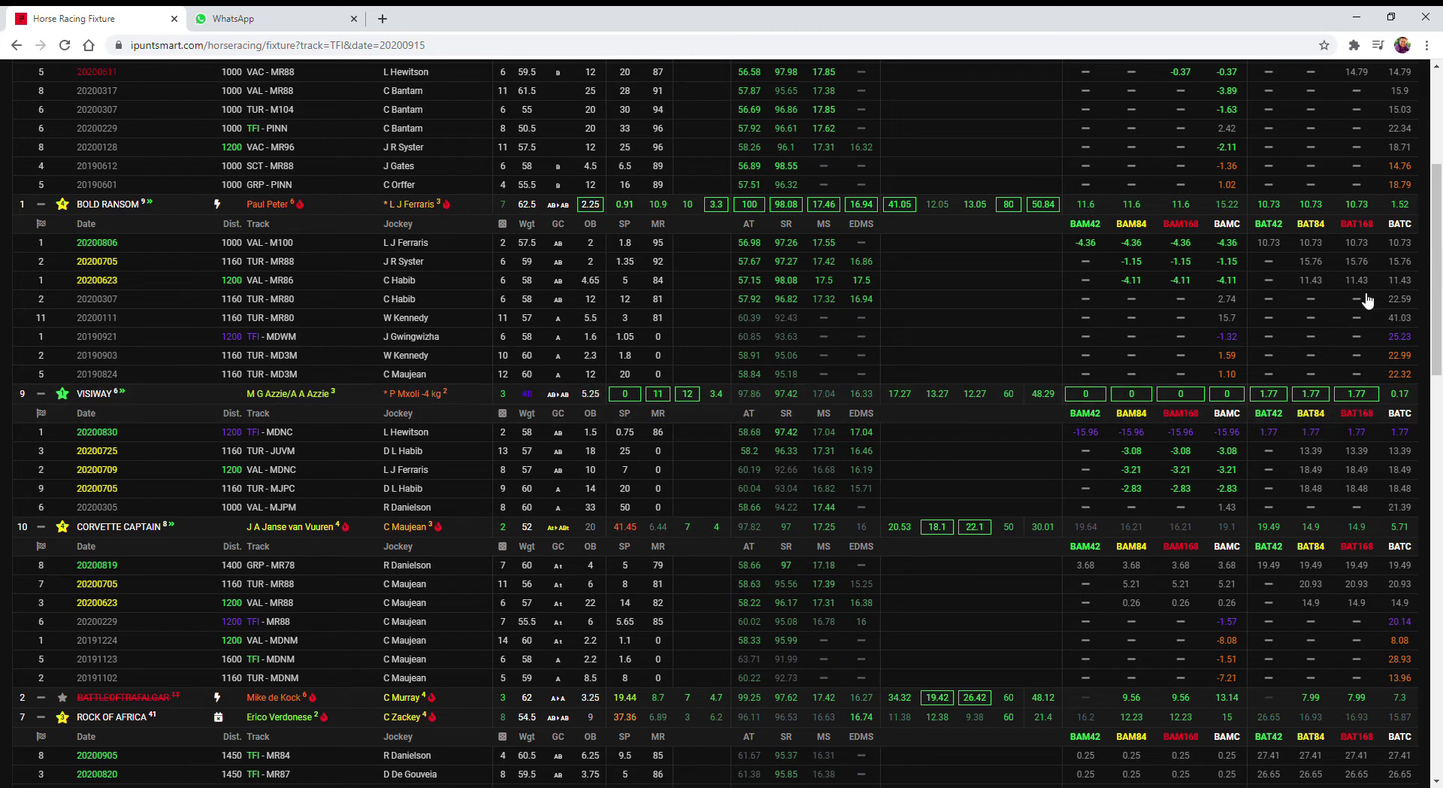
scroll(1436, 331, up, 5)
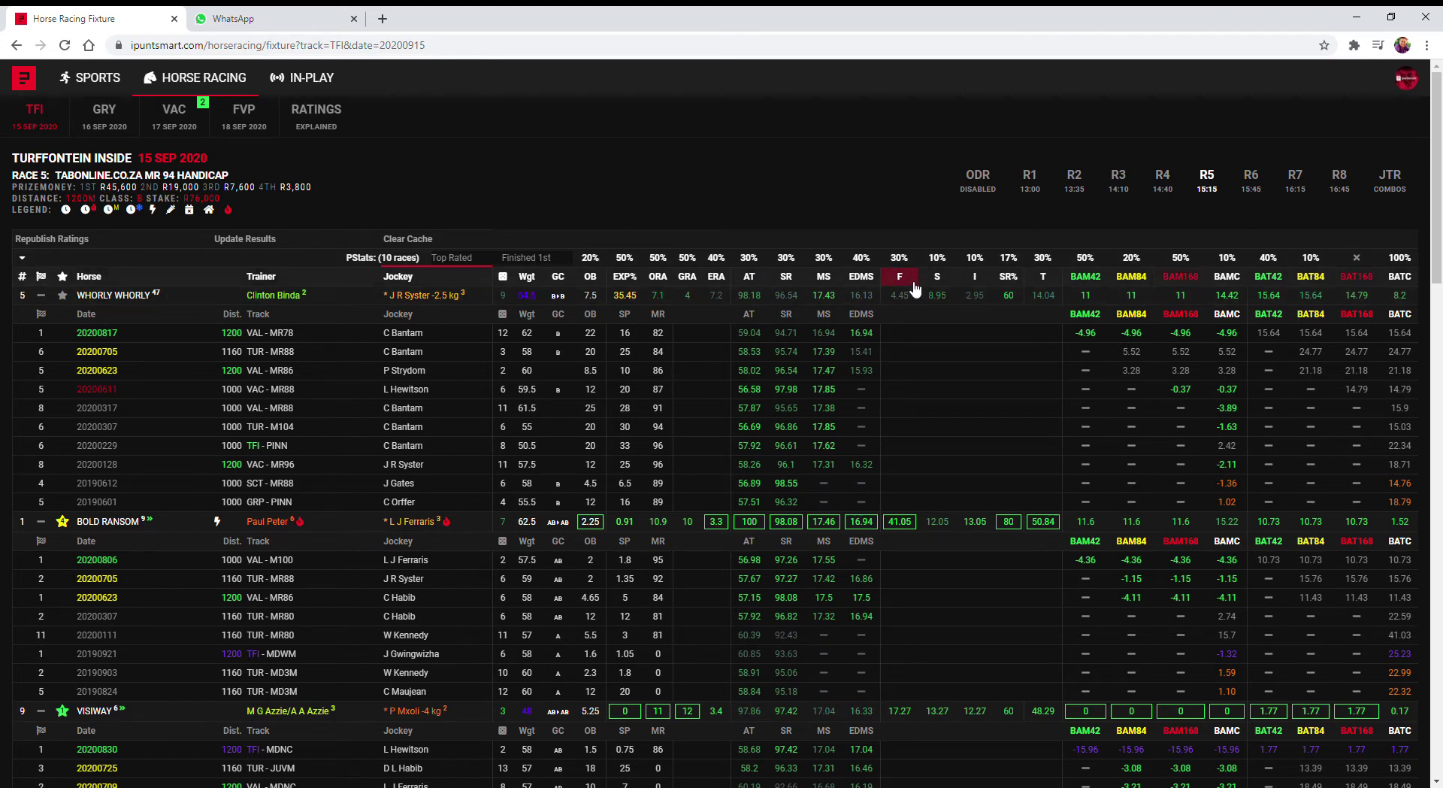
click(1046, 285)
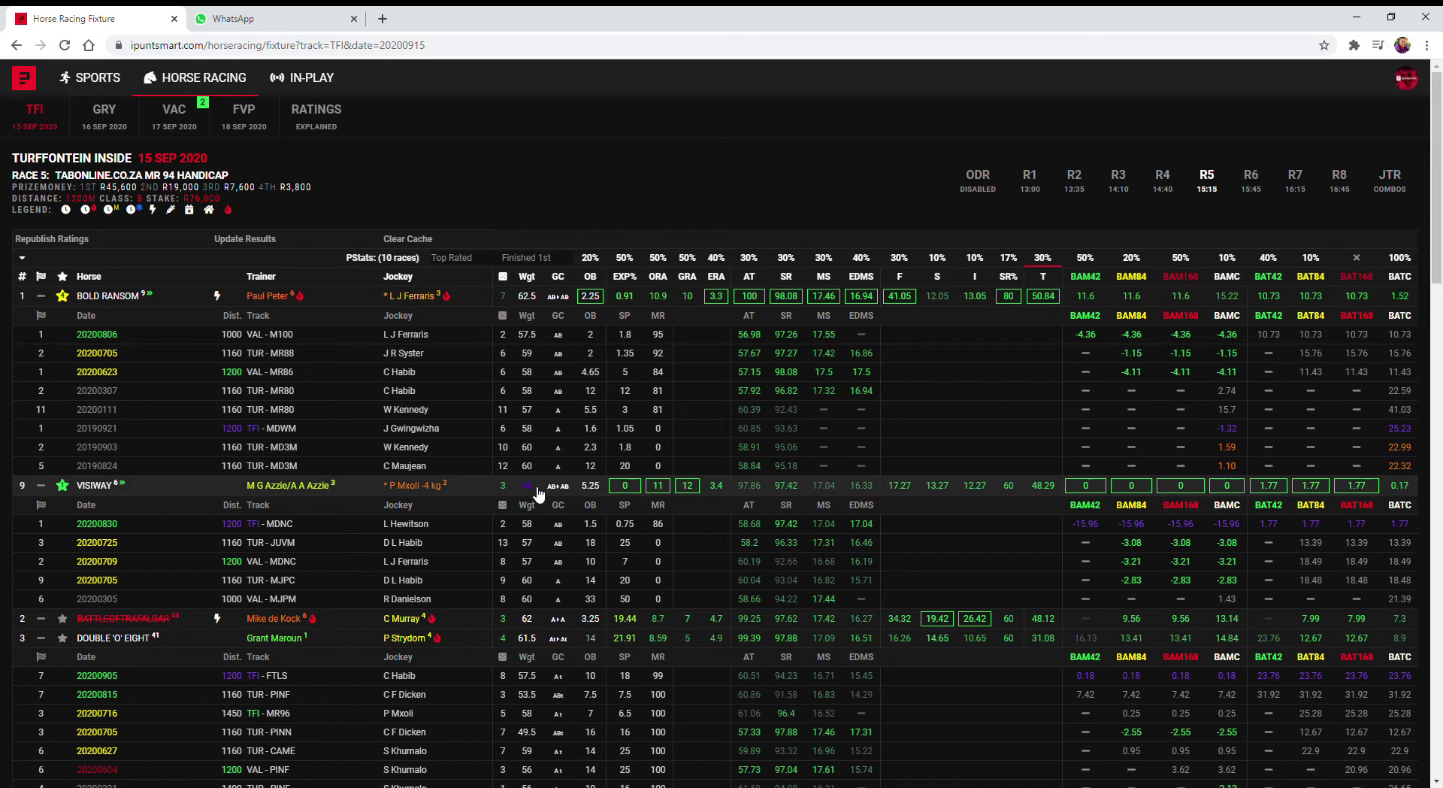
Open Race 6 and expand the past-run histories of Kay Tee Perry, Countessofcoulter and Mill Queen.
click(1264, 192)
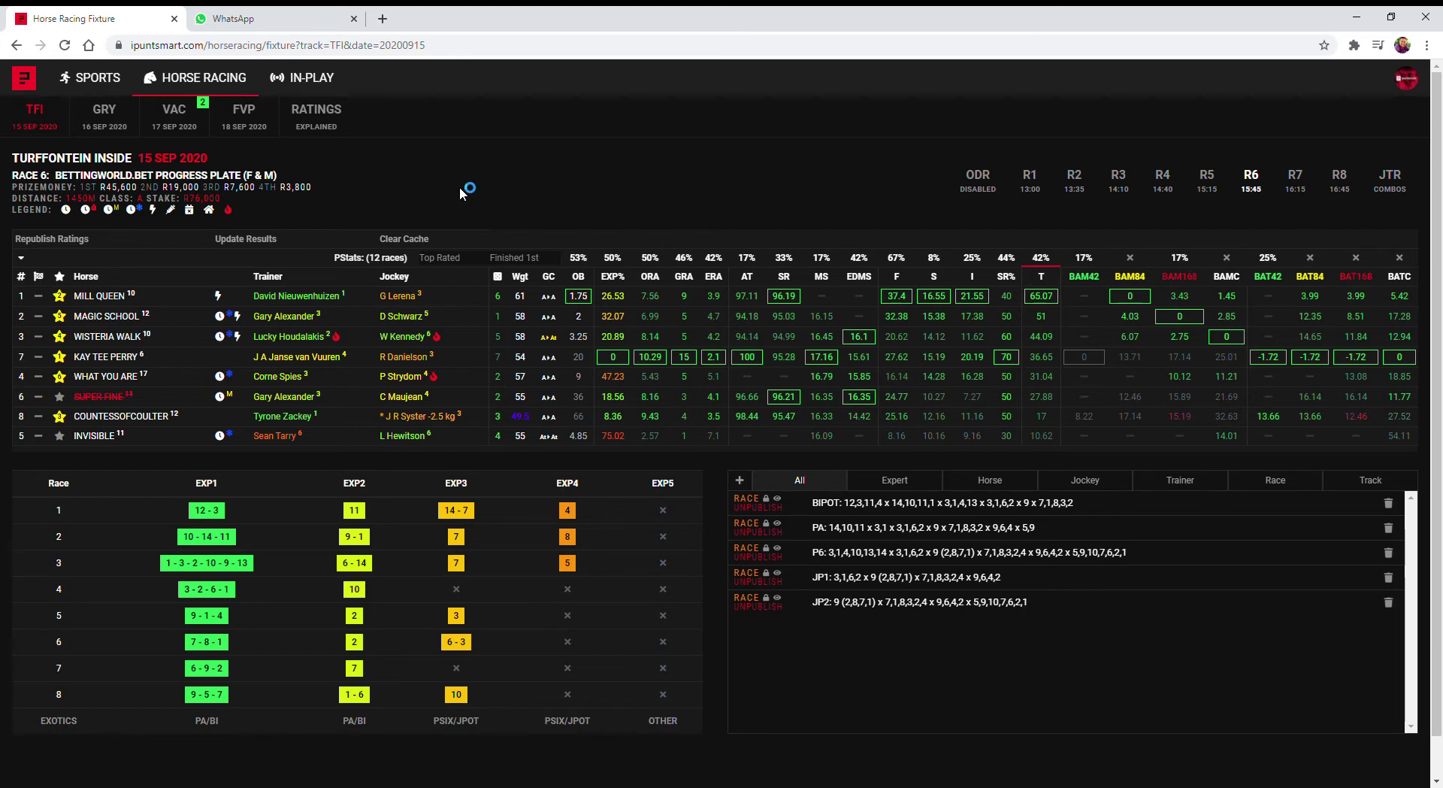
click(107, 357)
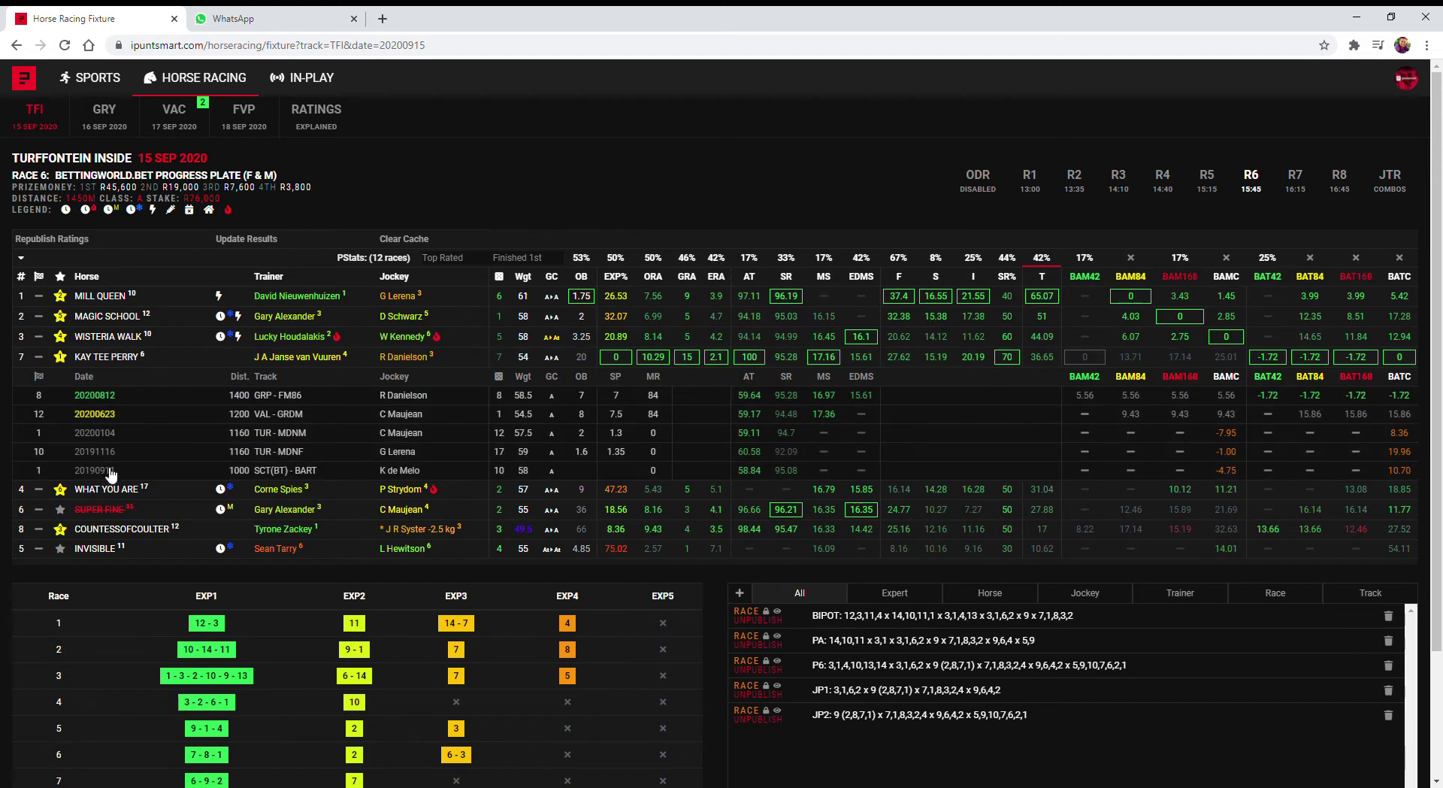
click(110, 533)
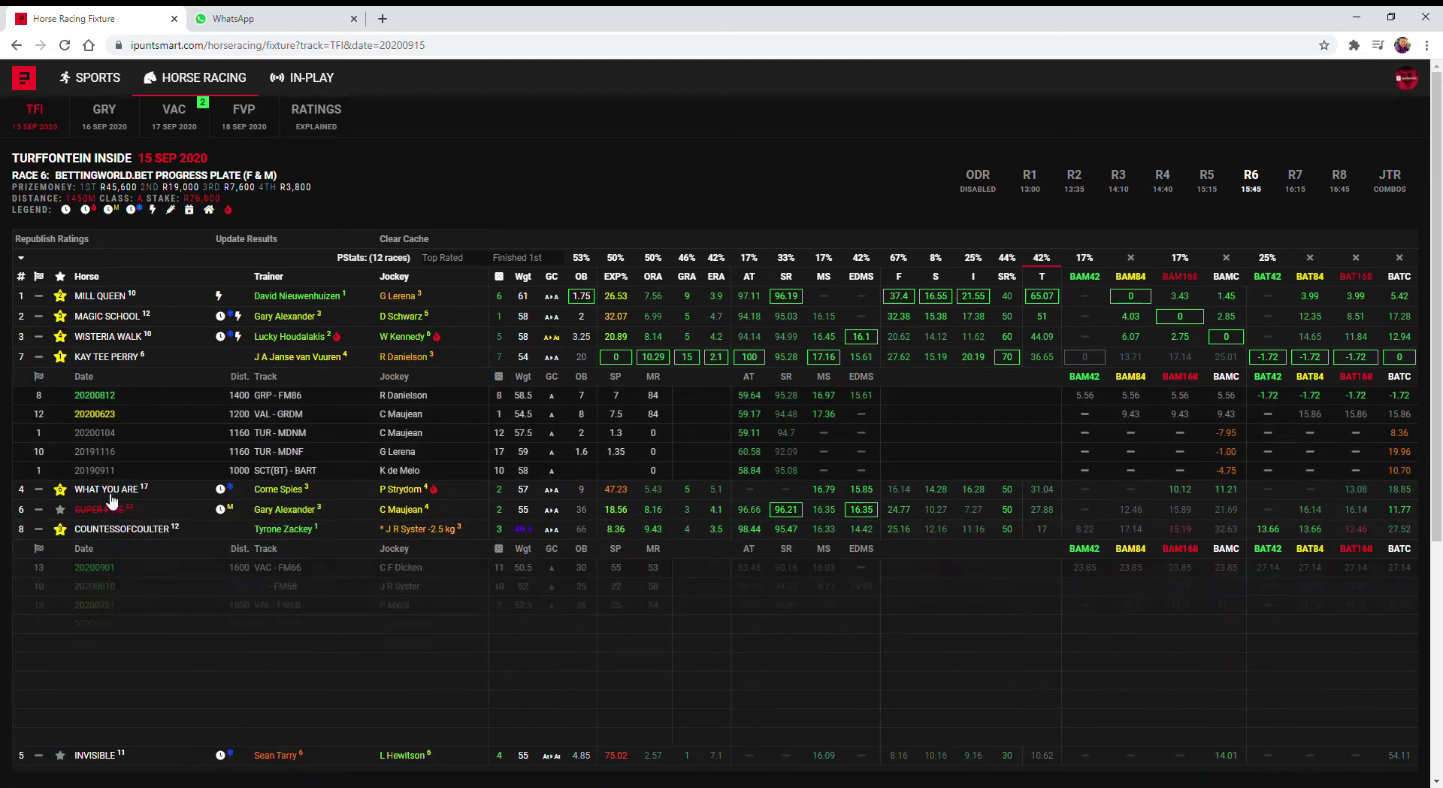
click(106, 298)
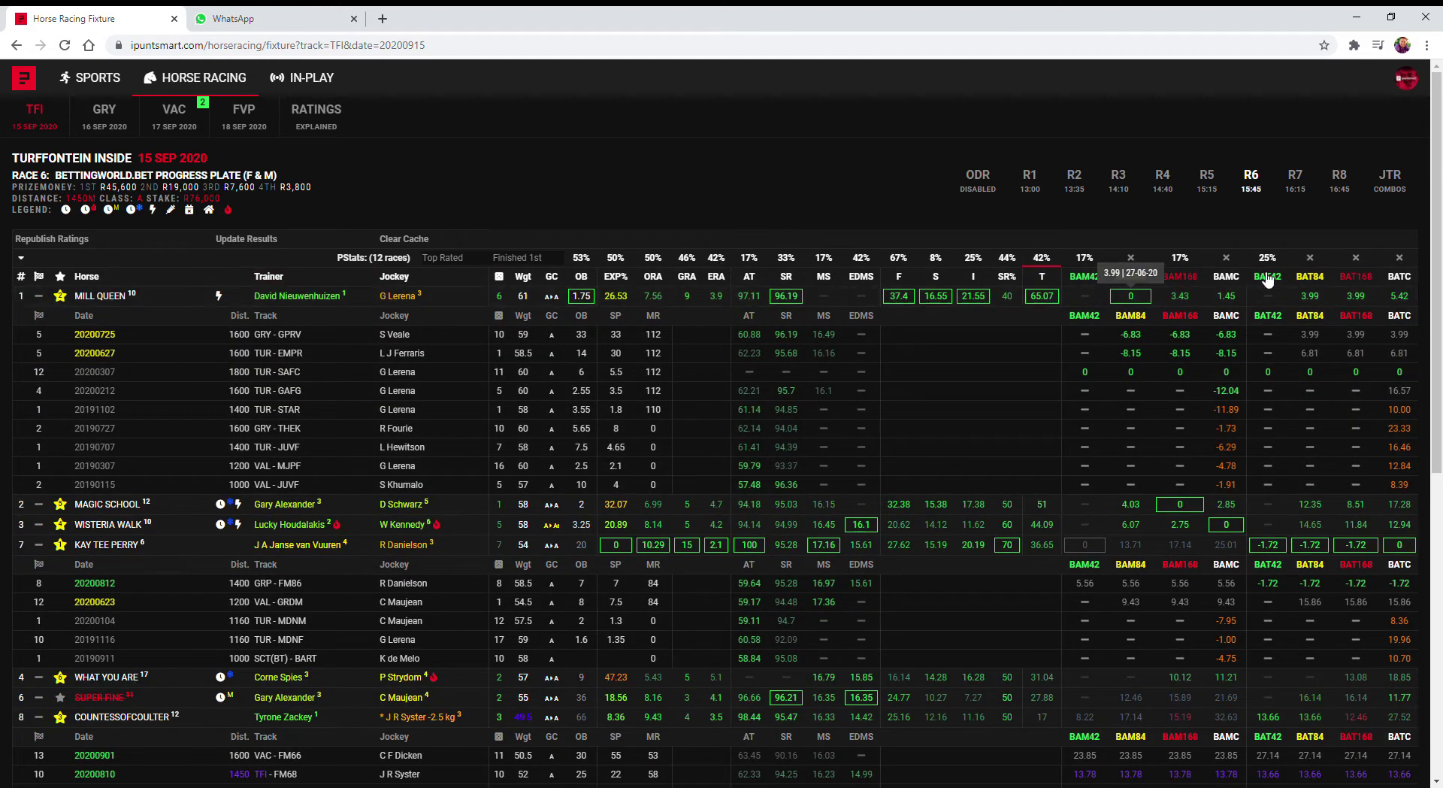
drag(1436, 262, 1436, 380)
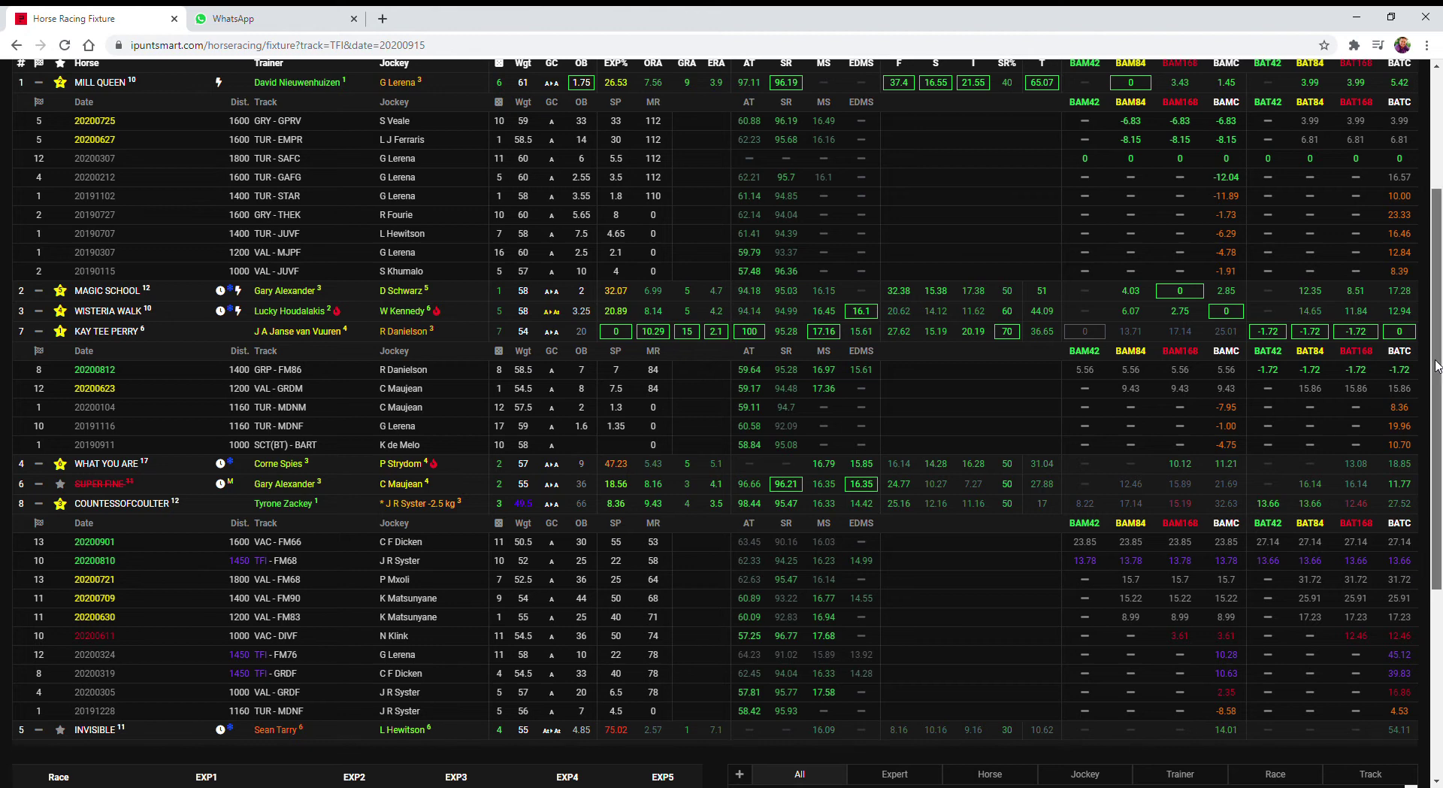
drag(1437, 366, 1437, 314)
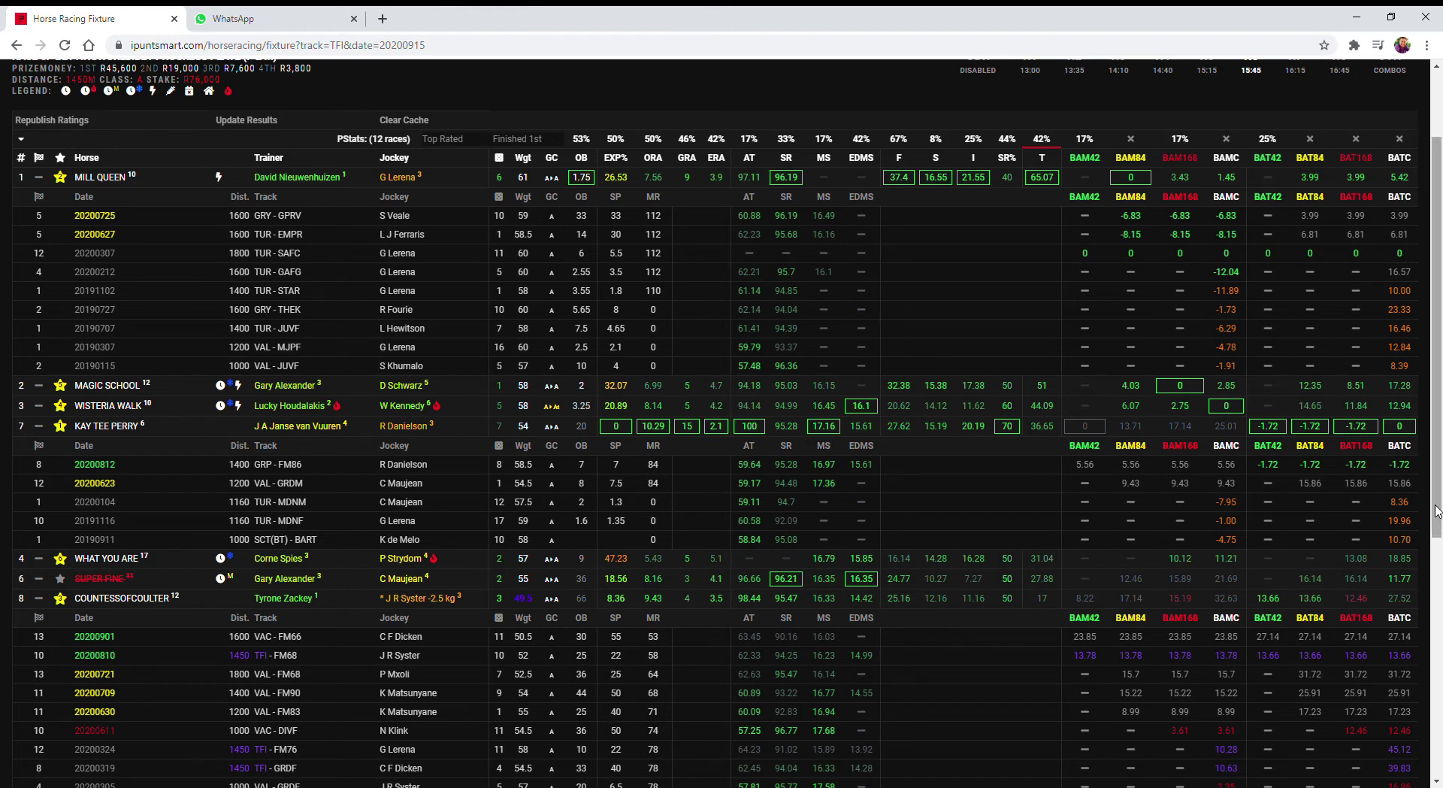
Expand the past-run histories of Wisteria Walk and Magic School in Race 6.
drag(1436, 511, 1436, 547)
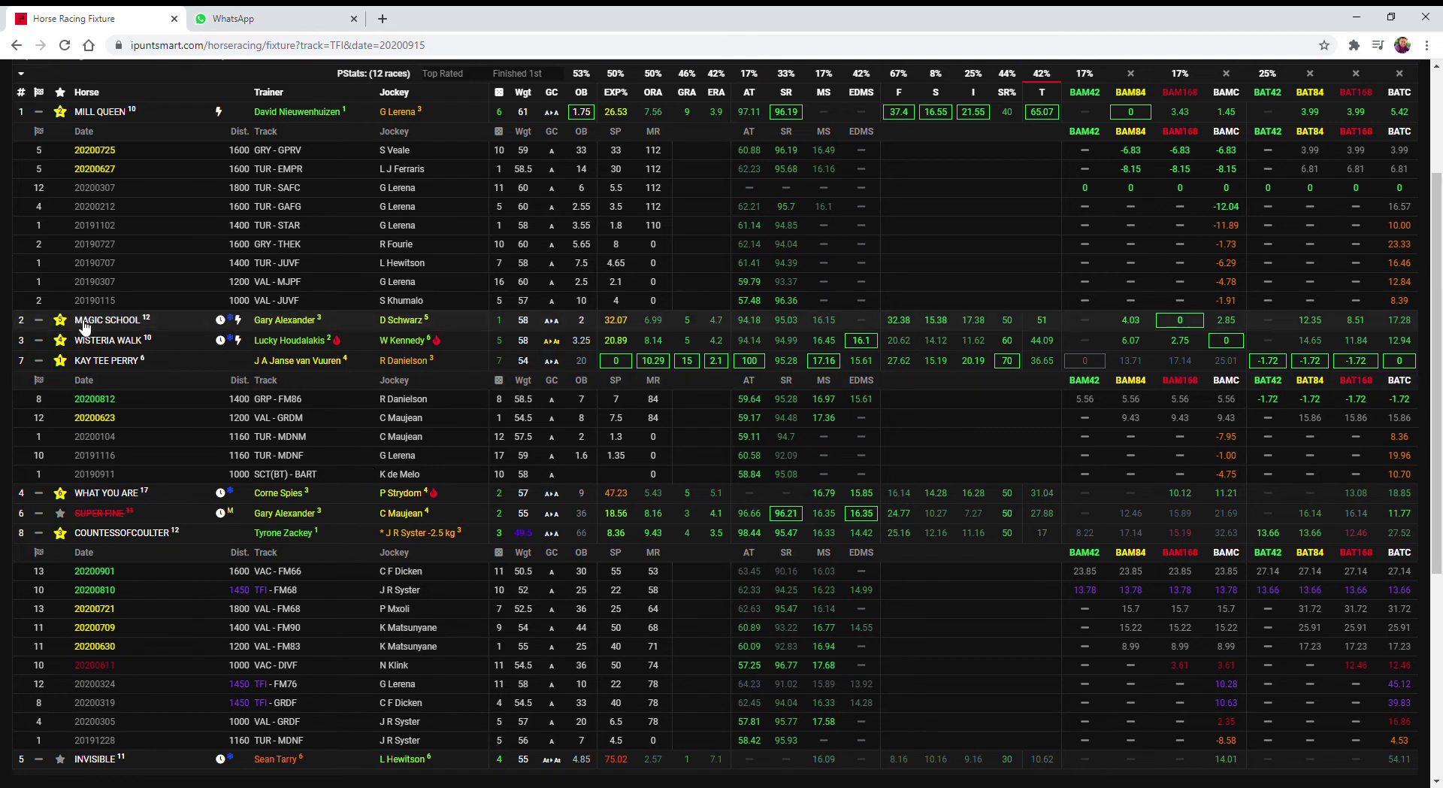
click(101, 345)
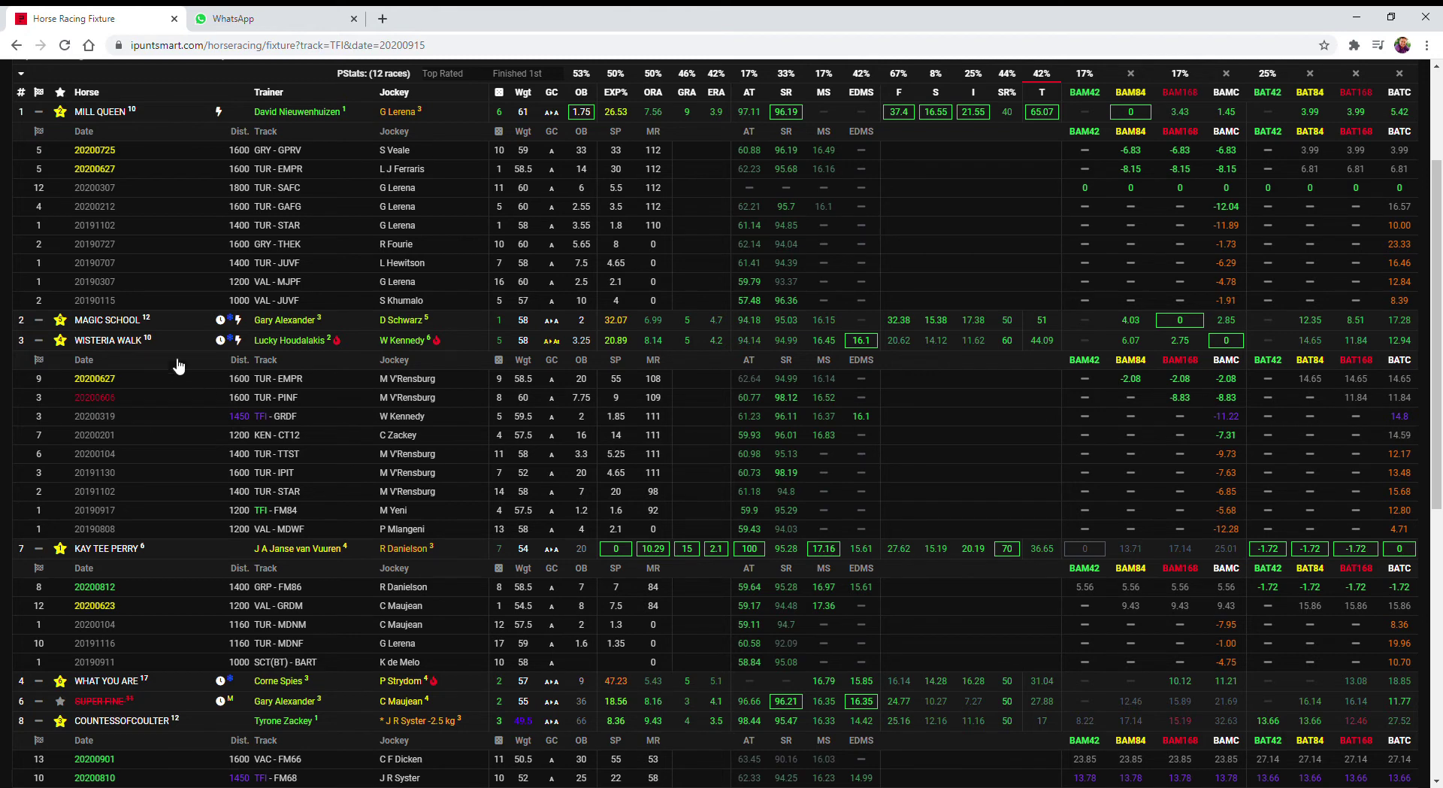
click(123, 323)
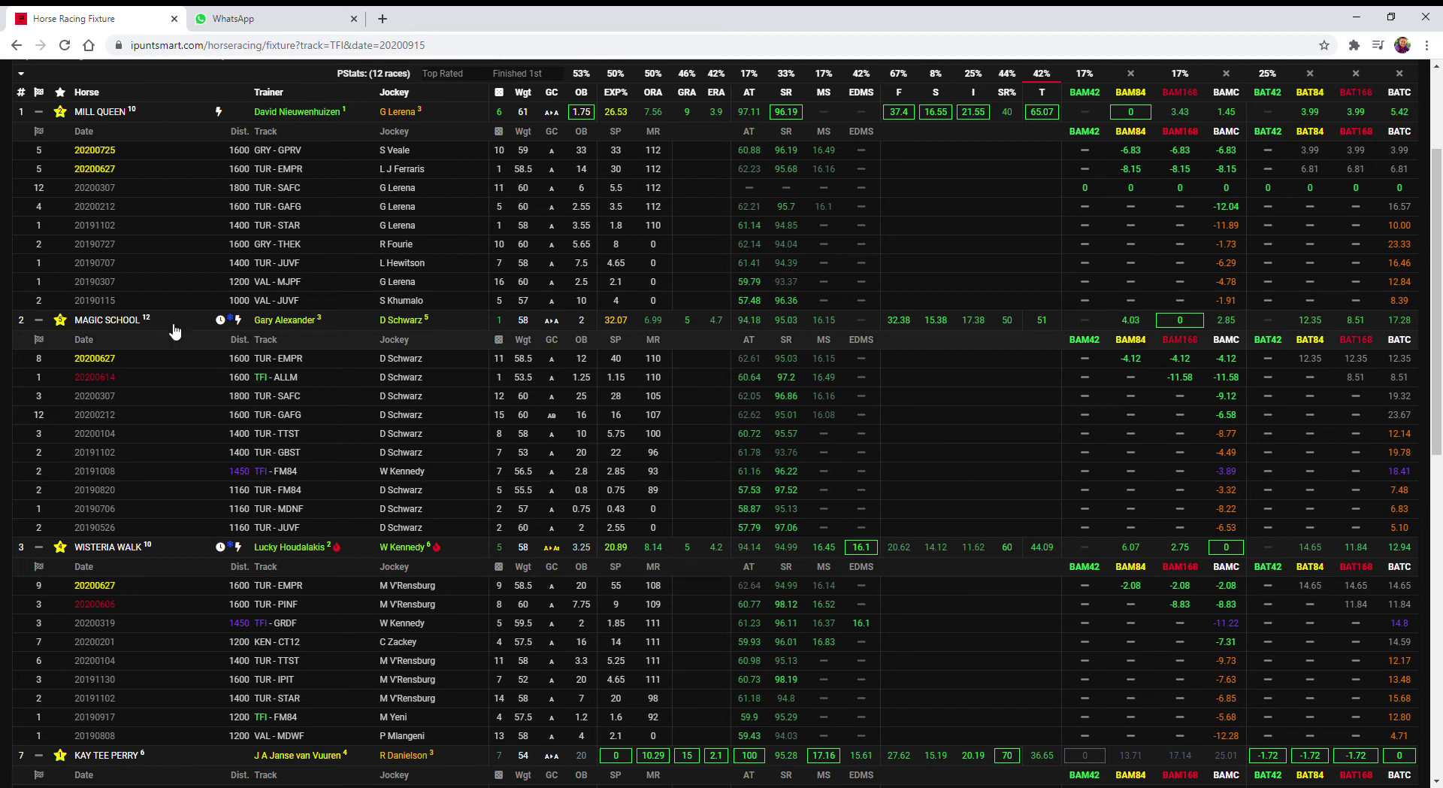
Collapse the past-run histories of Mill Queen, Magic School, Wisteria Walk, Kay Tee Perry and Countessofcoulter.
click(101, 113)
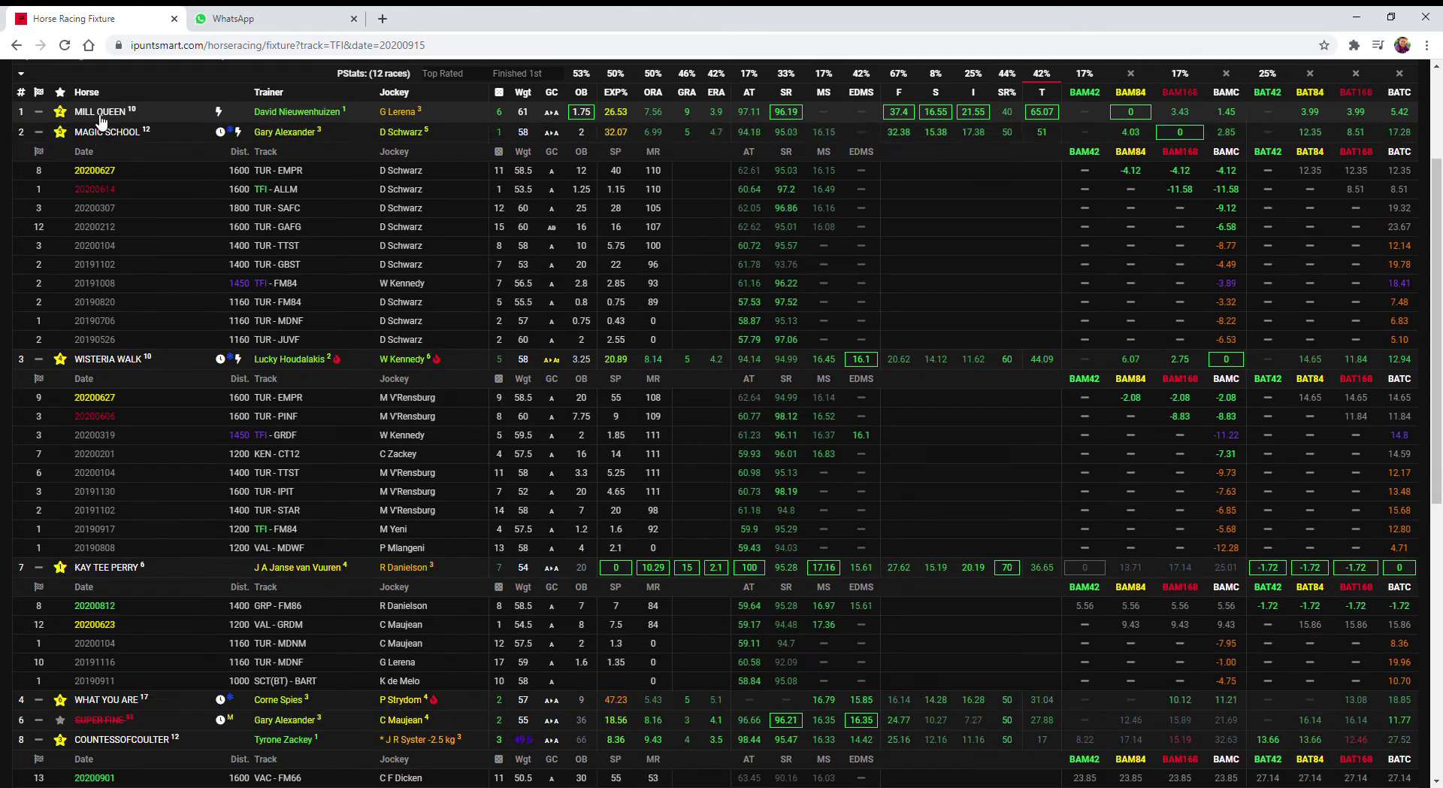
click(99, 132)
click(99, 158)
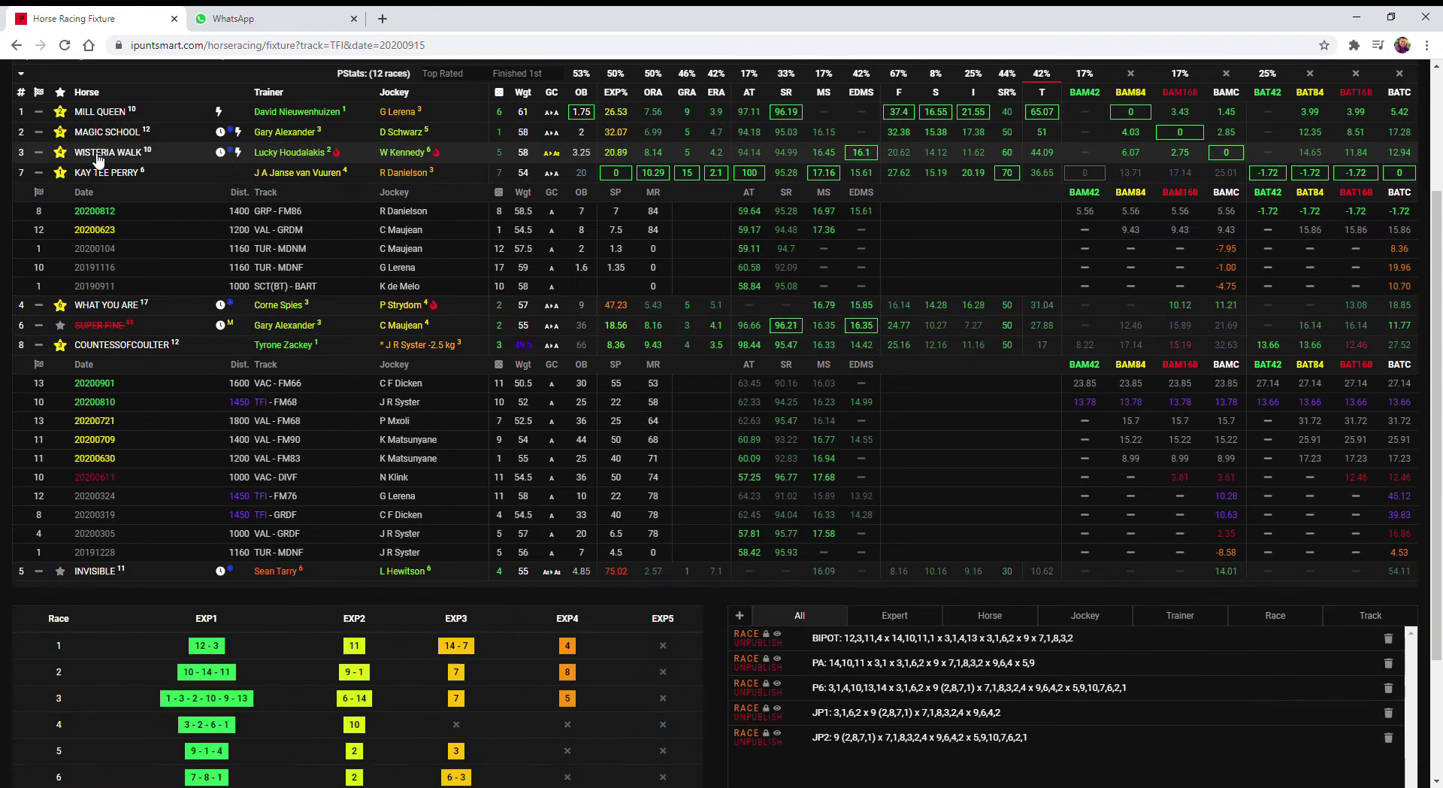
click(98, 174)
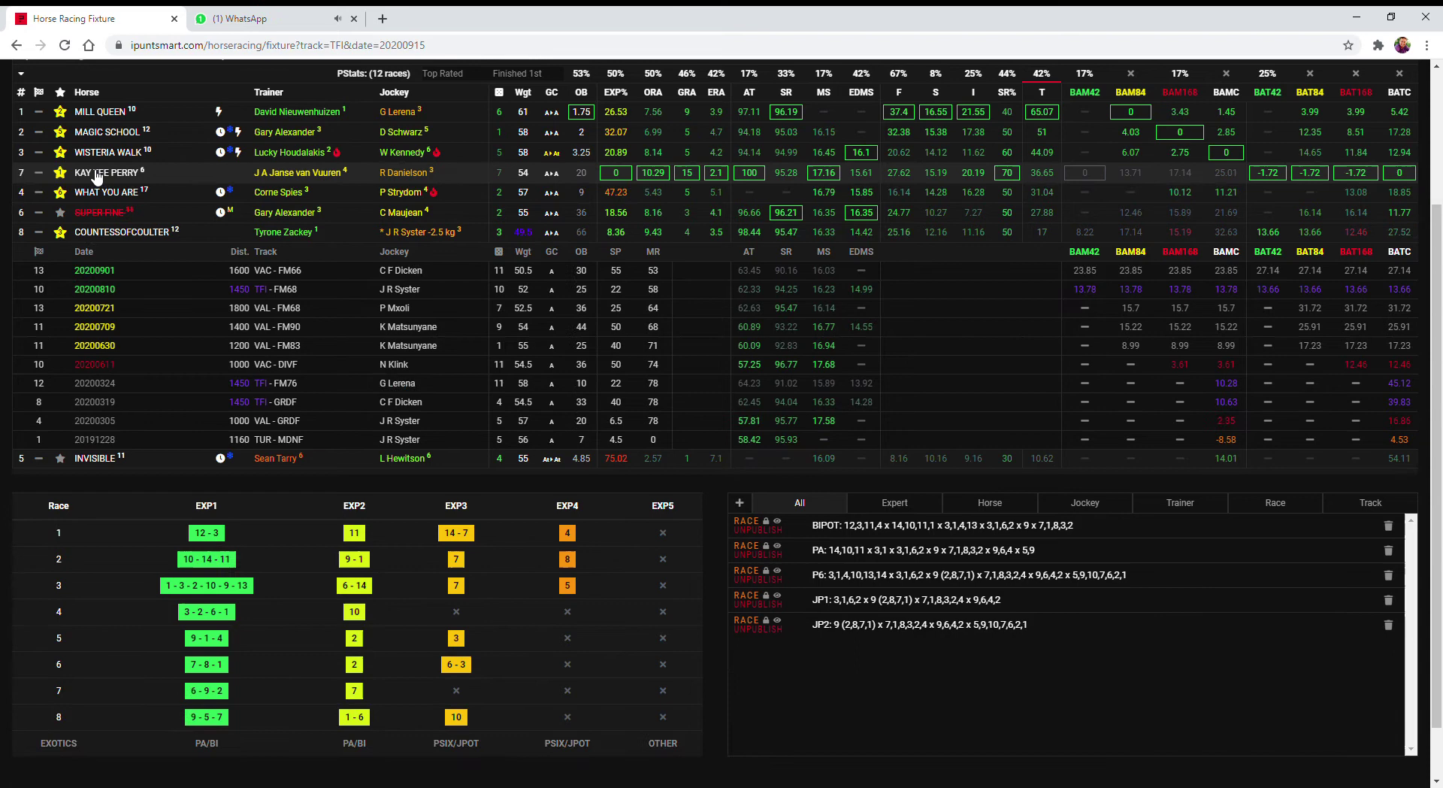
click(98, 232)
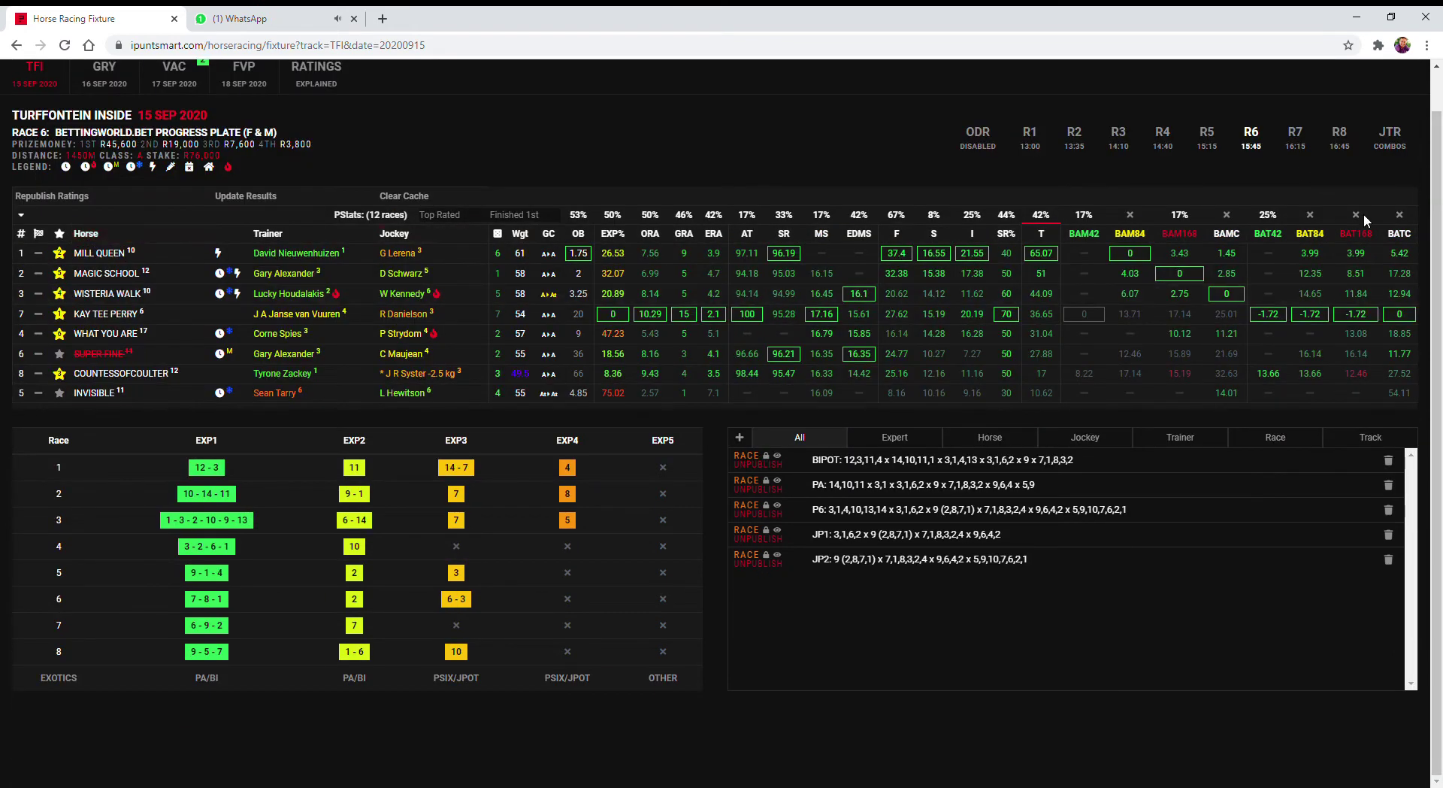
Open Race 7 and check the run dates behind Nafoorah's BAT and BATC ratings.
drag(1438, 359, 1437, 293)
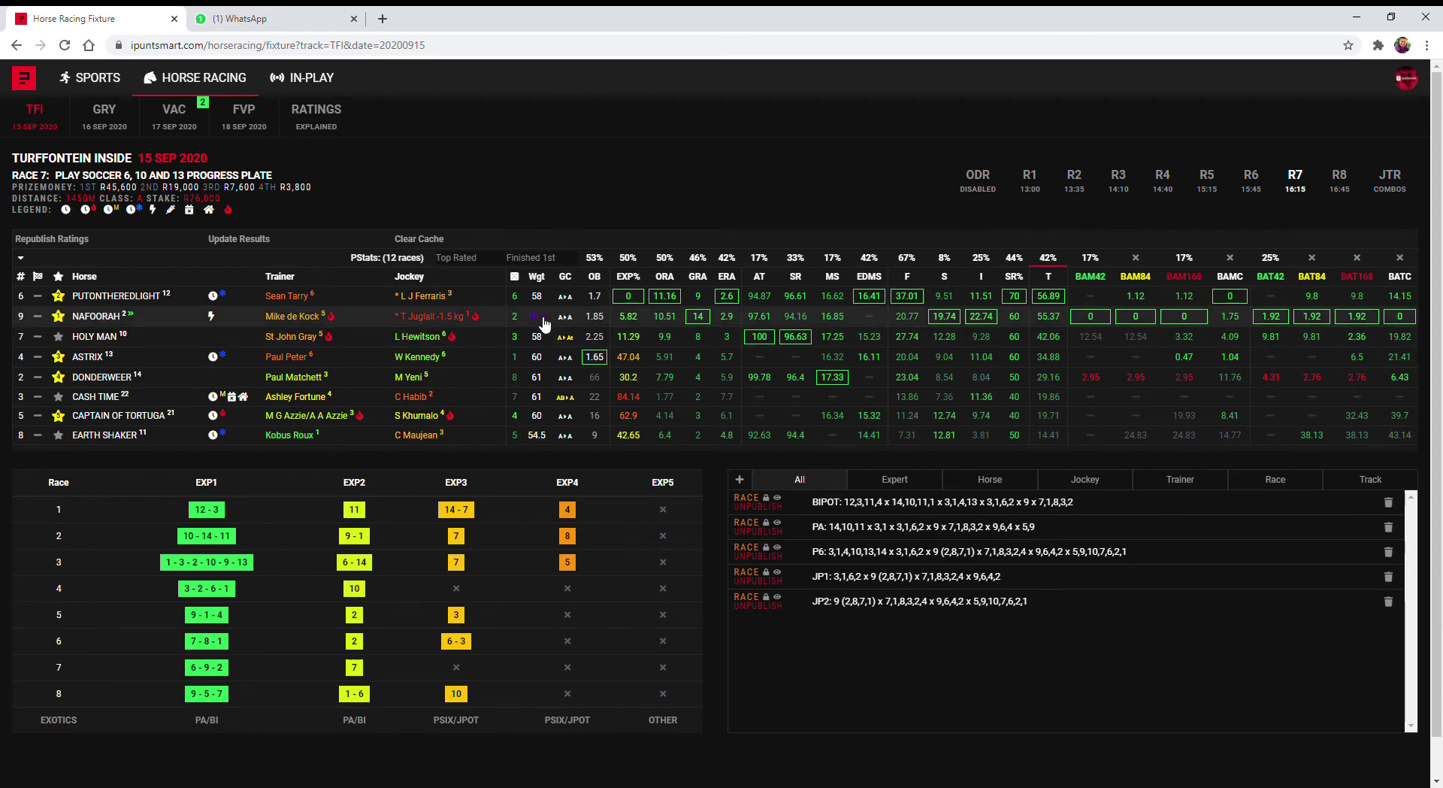
mouse_move(434, 322)
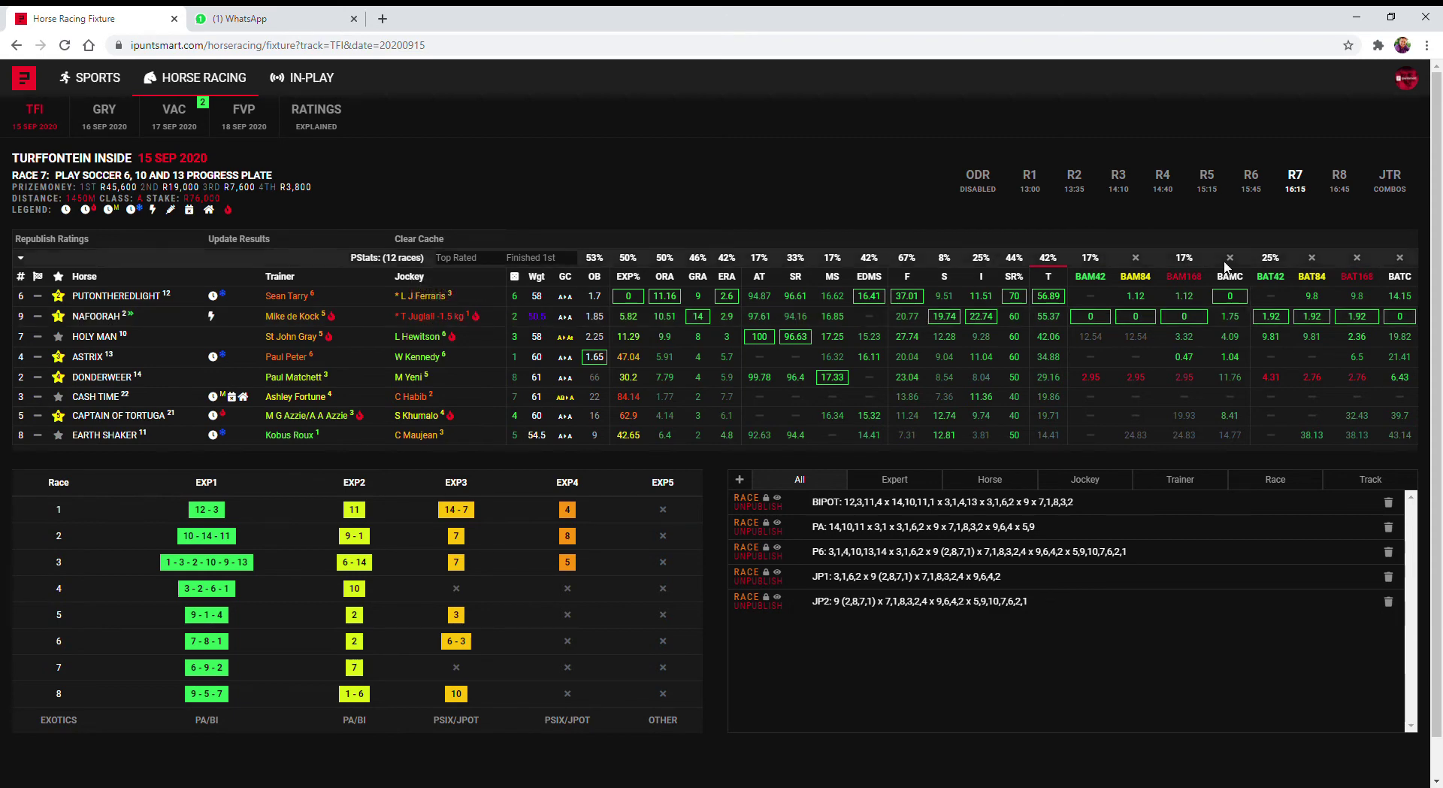
mouse_move(1379, 323)
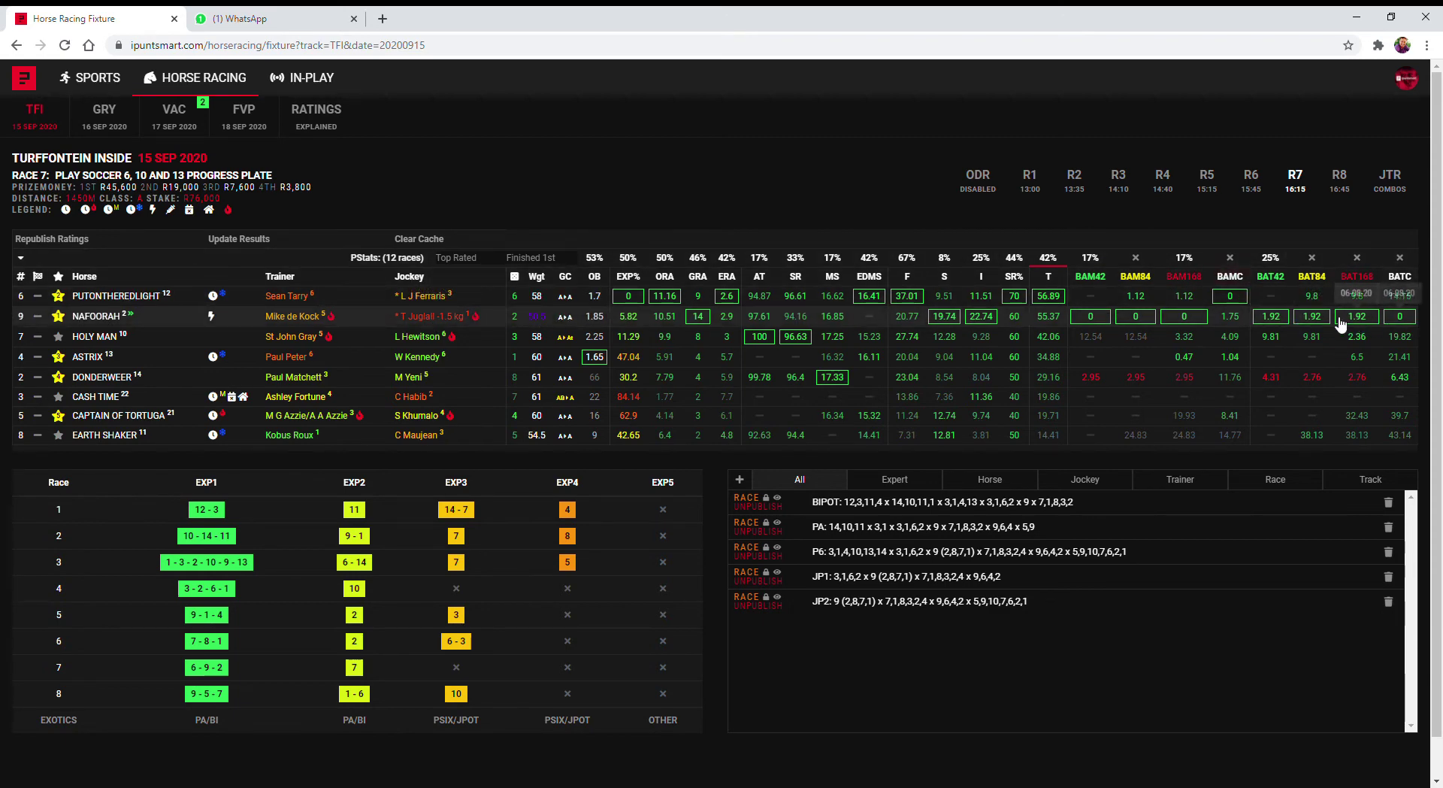
mouse_move(1293, 331)
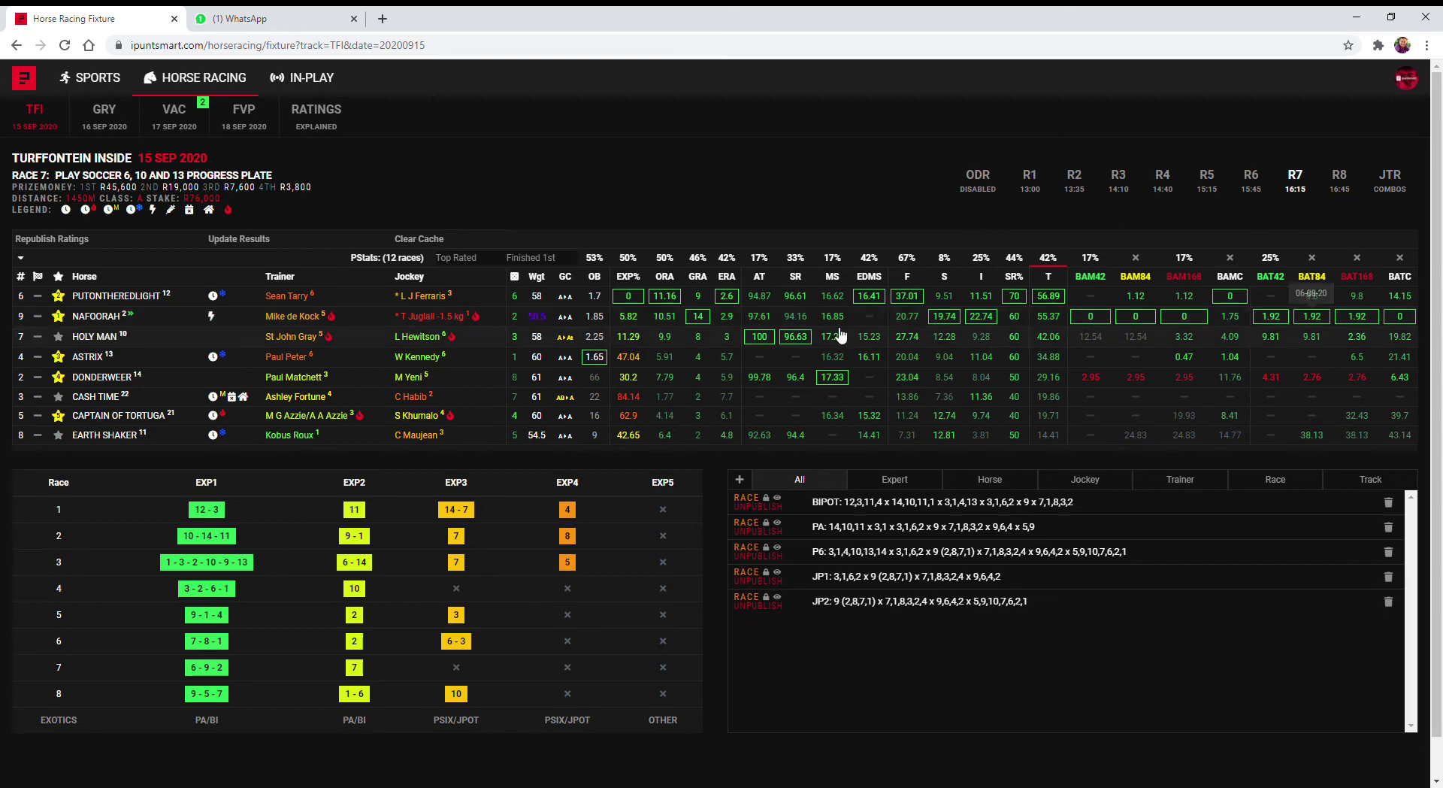
mouse_move(265, 320)
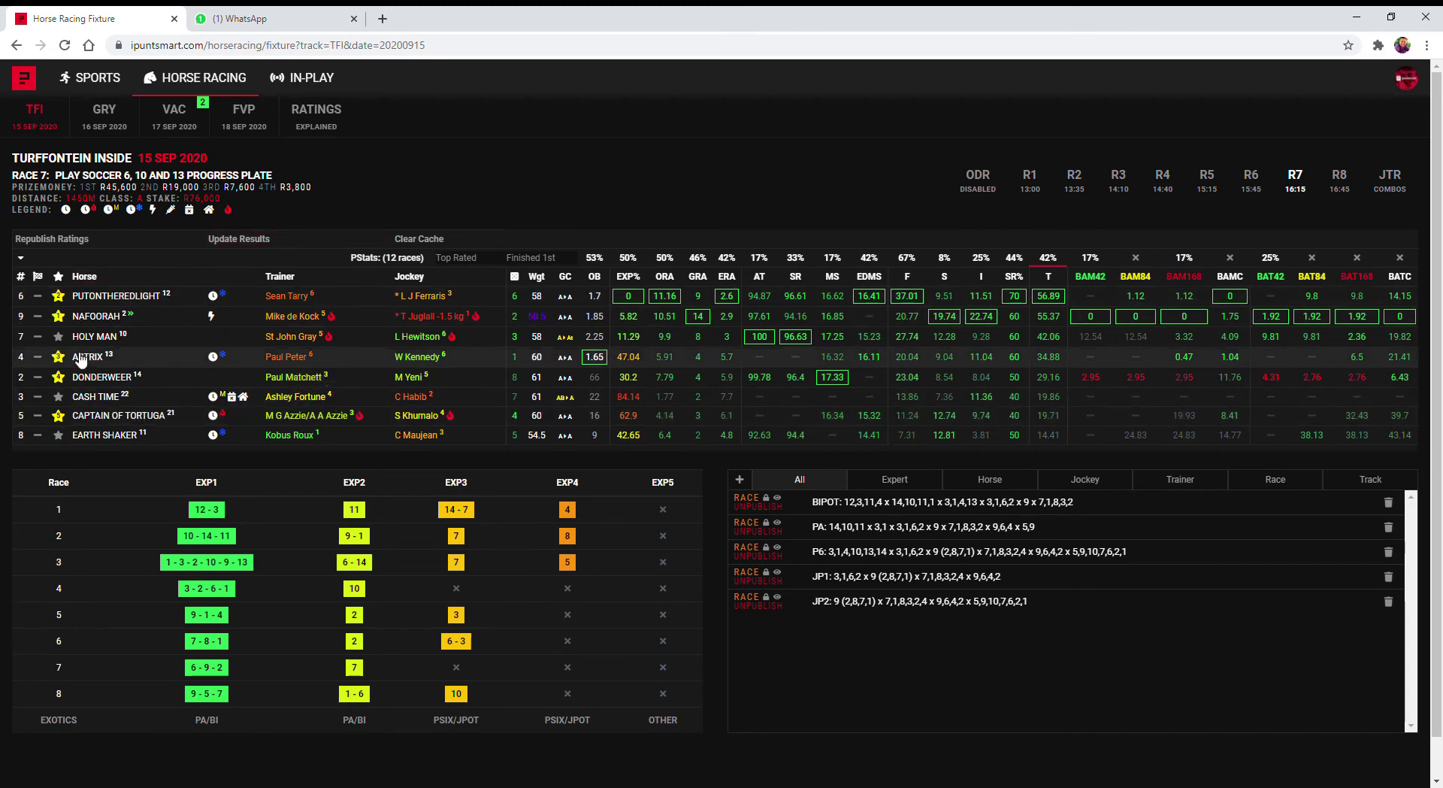
Mark Holy Man as an editor's pick with a yellow star in Race 7 and review its past-run history.
click(58, 337)
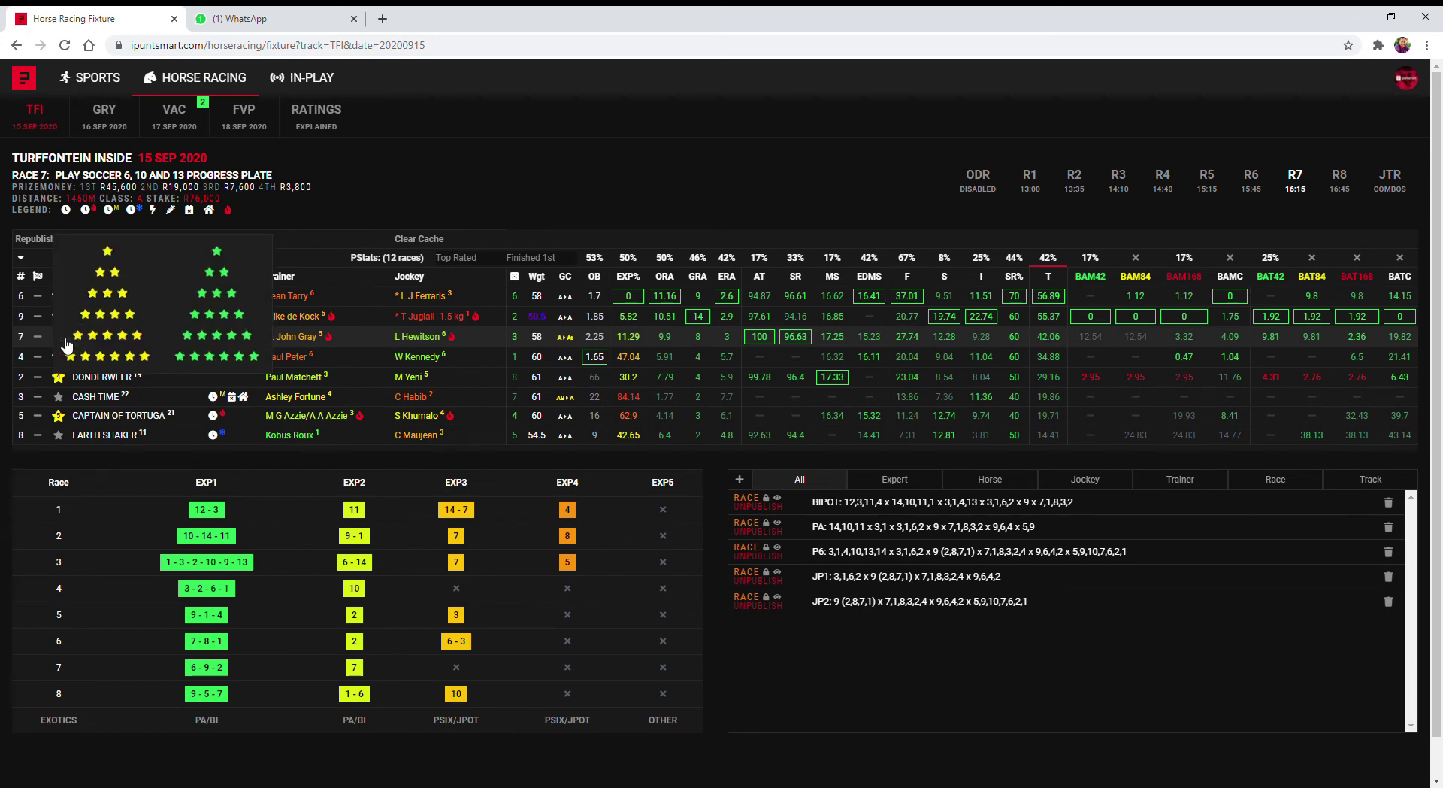
click(102, 360)
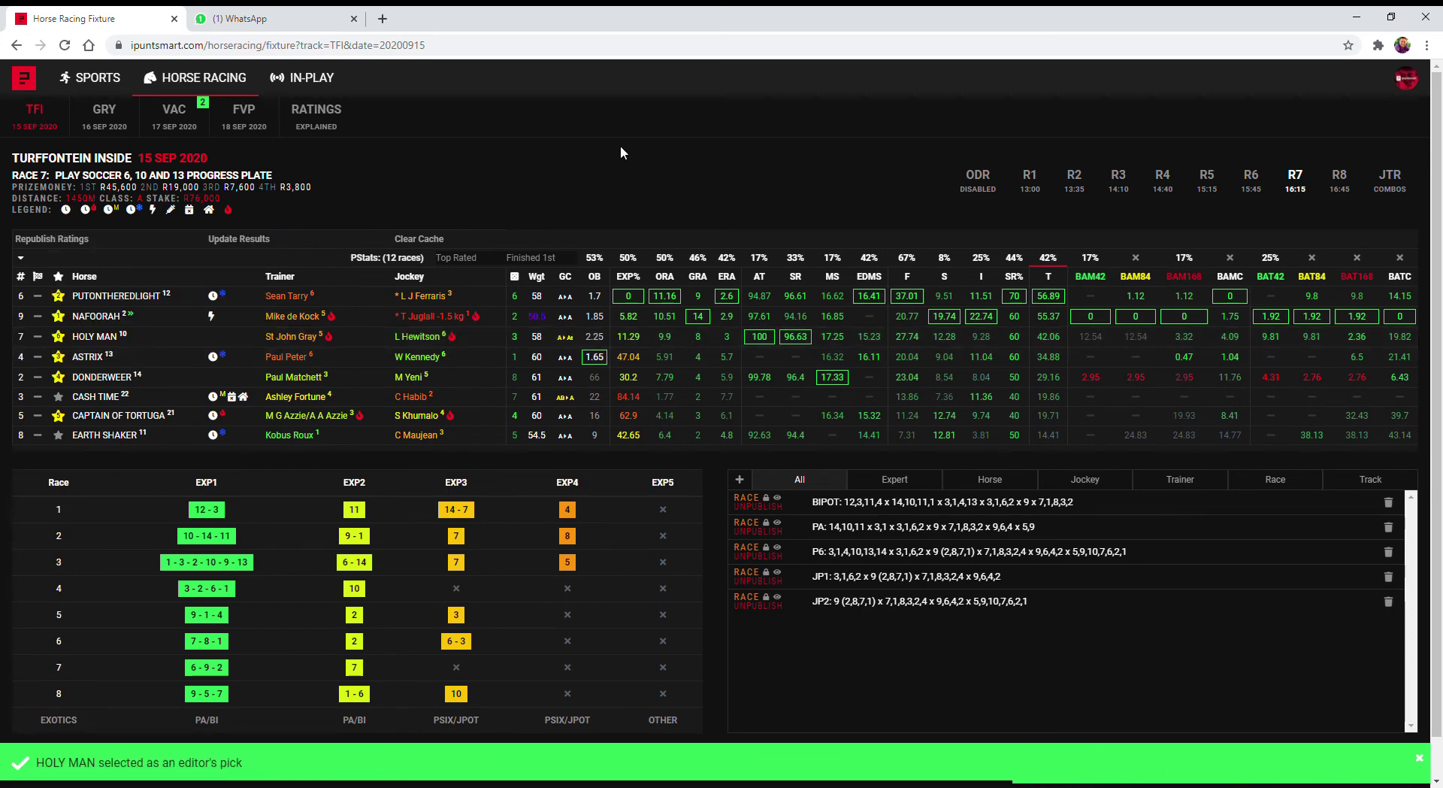
click(1370, 340)
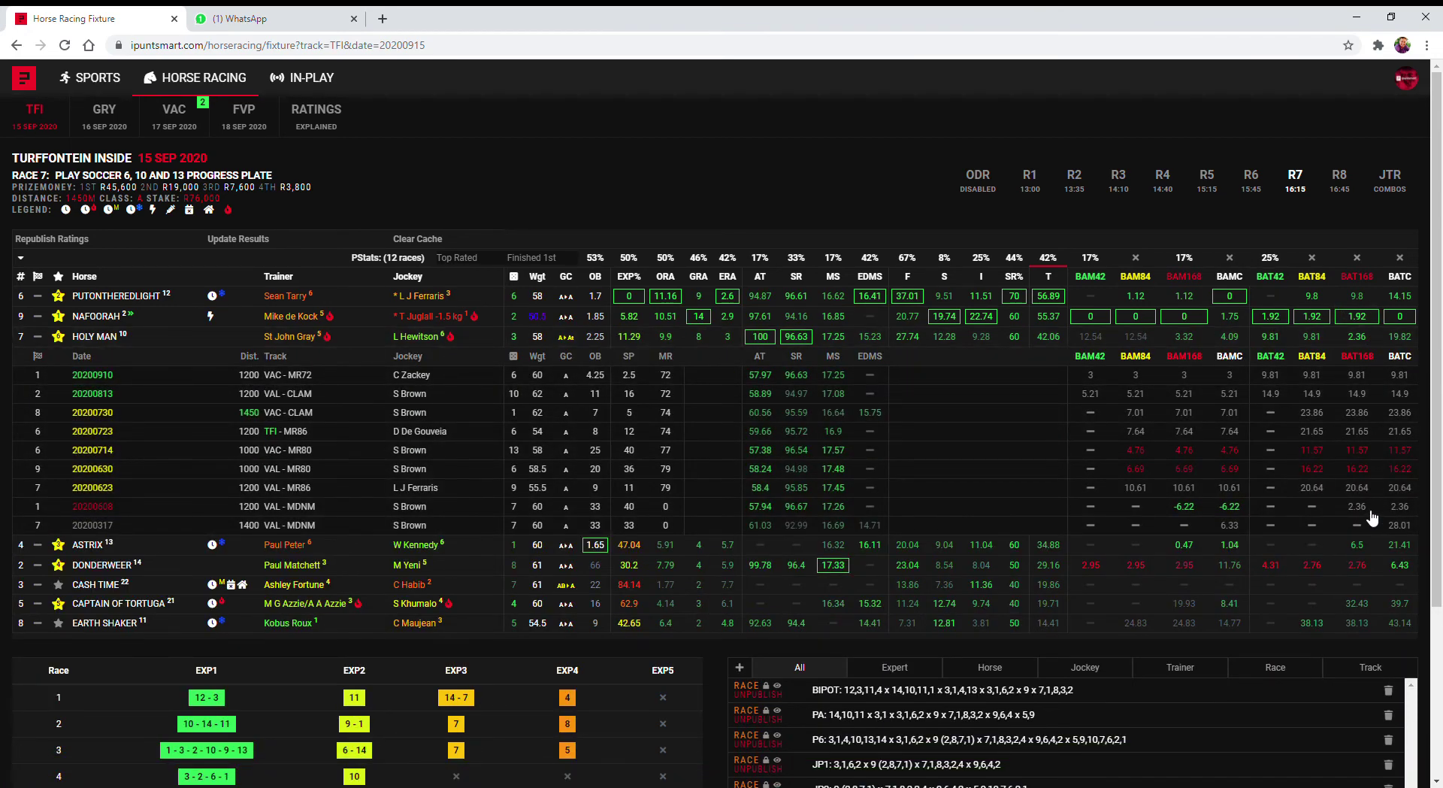
click(1312, 339)
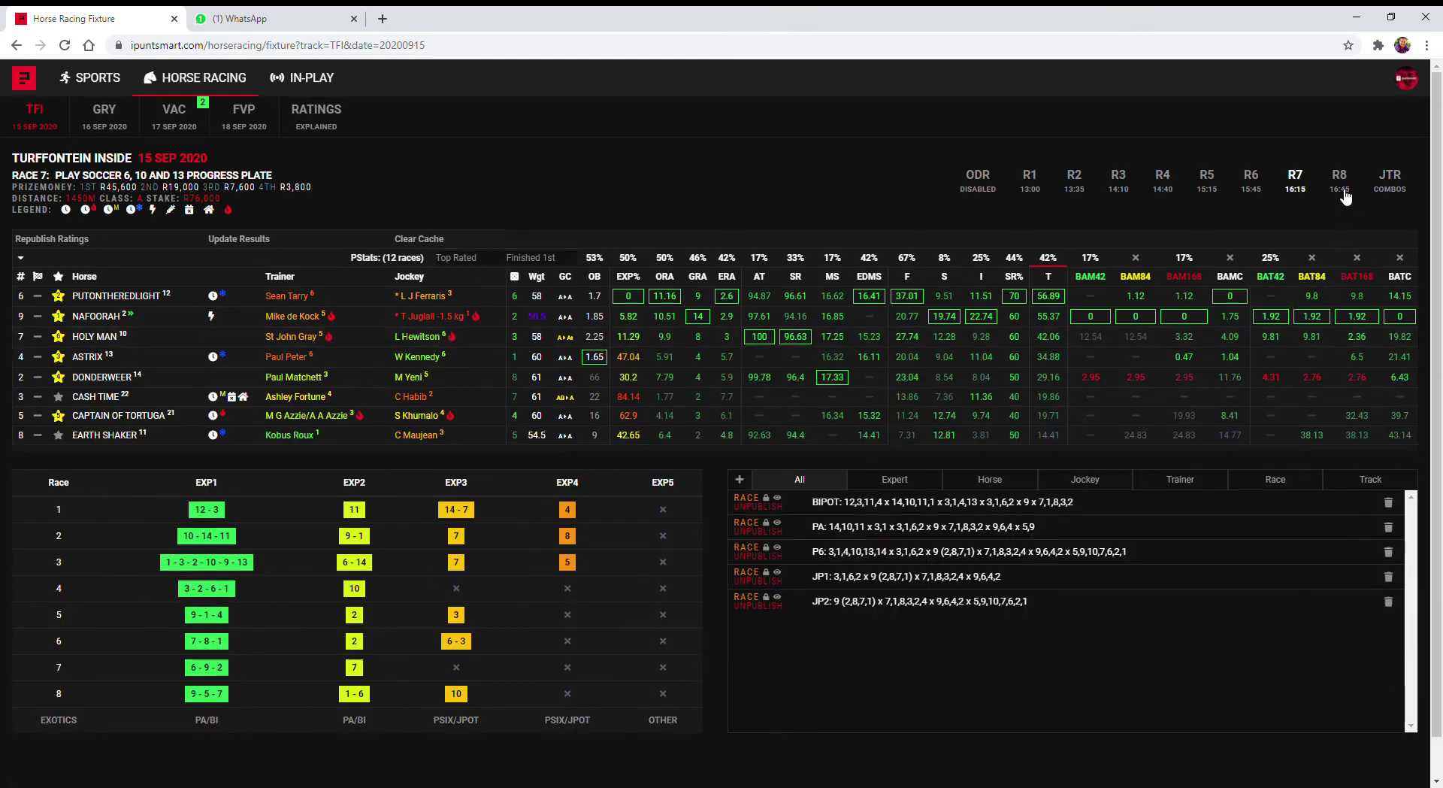
Open Race 8 and review the past-run histories of Laetitia's Angel, Astral Plane and Ululate.
click(1345, 194)
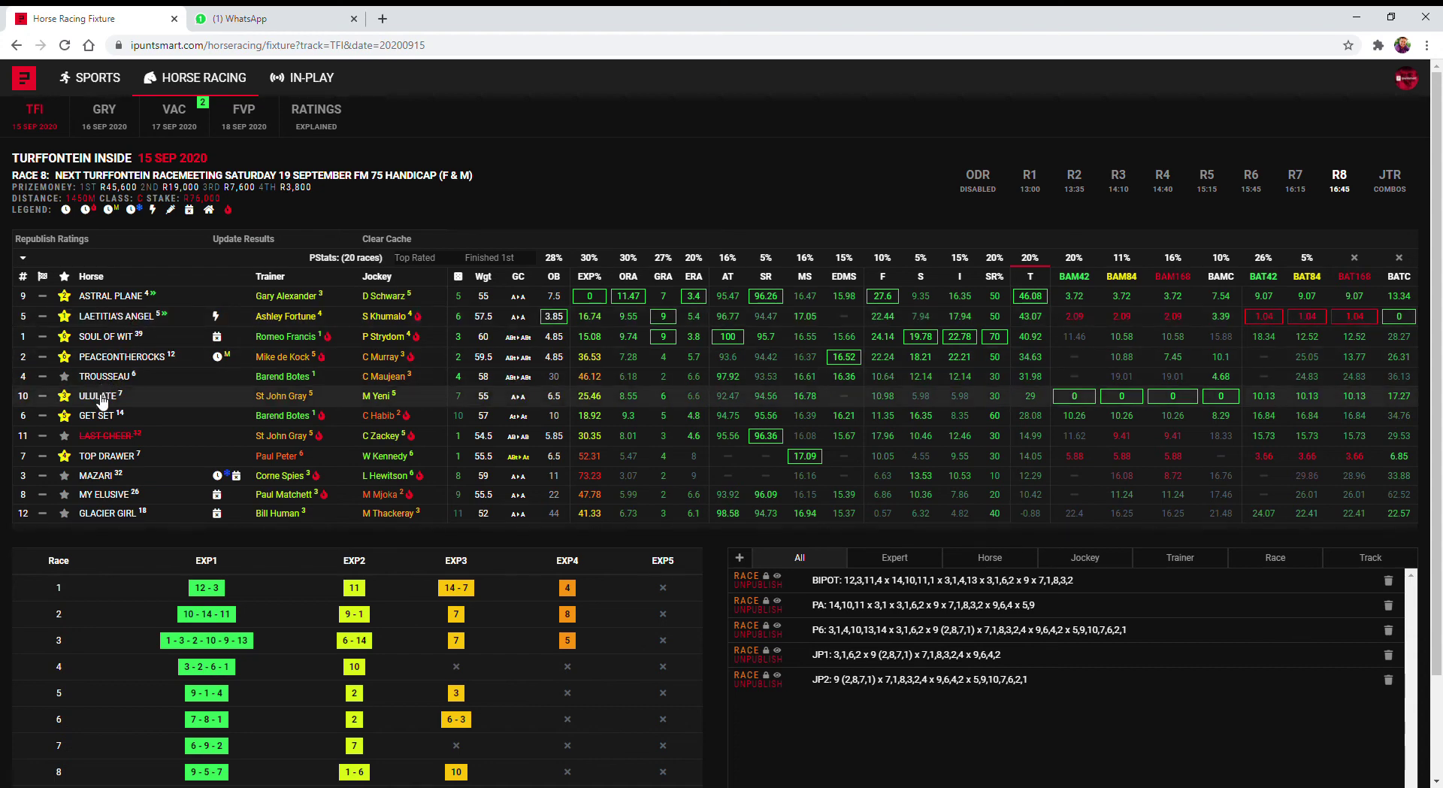
click(99, 319)
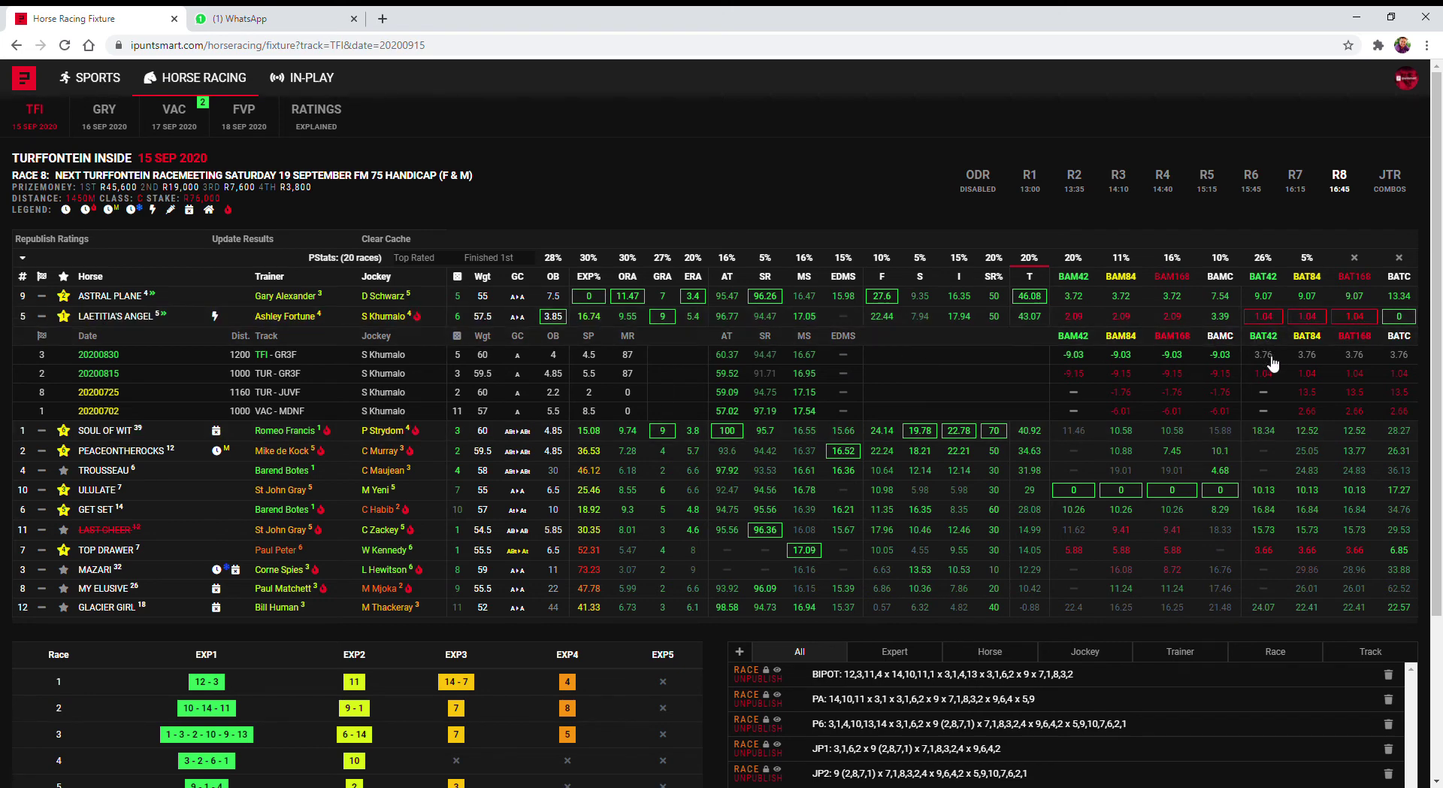
click(121, 297)
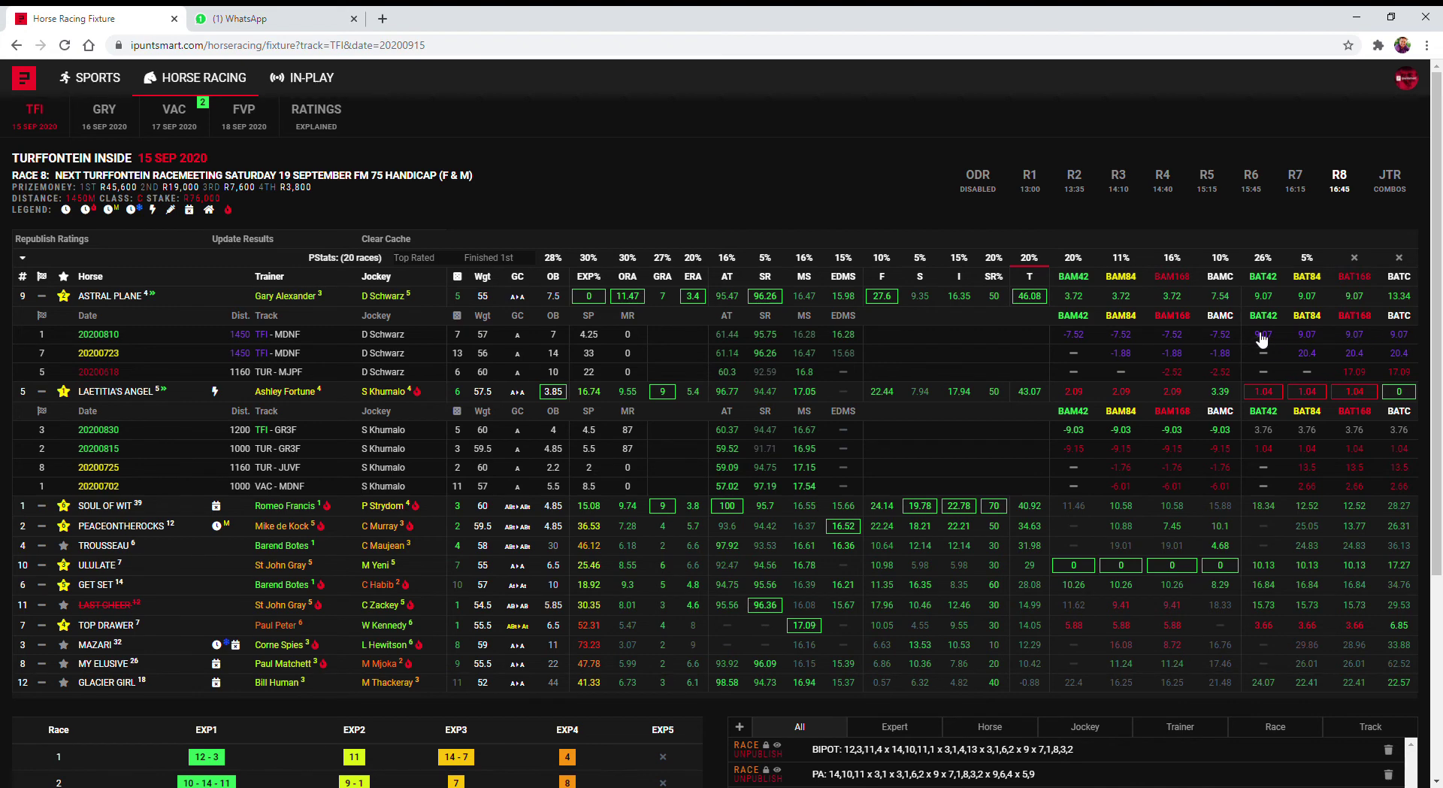
click(96, 566)
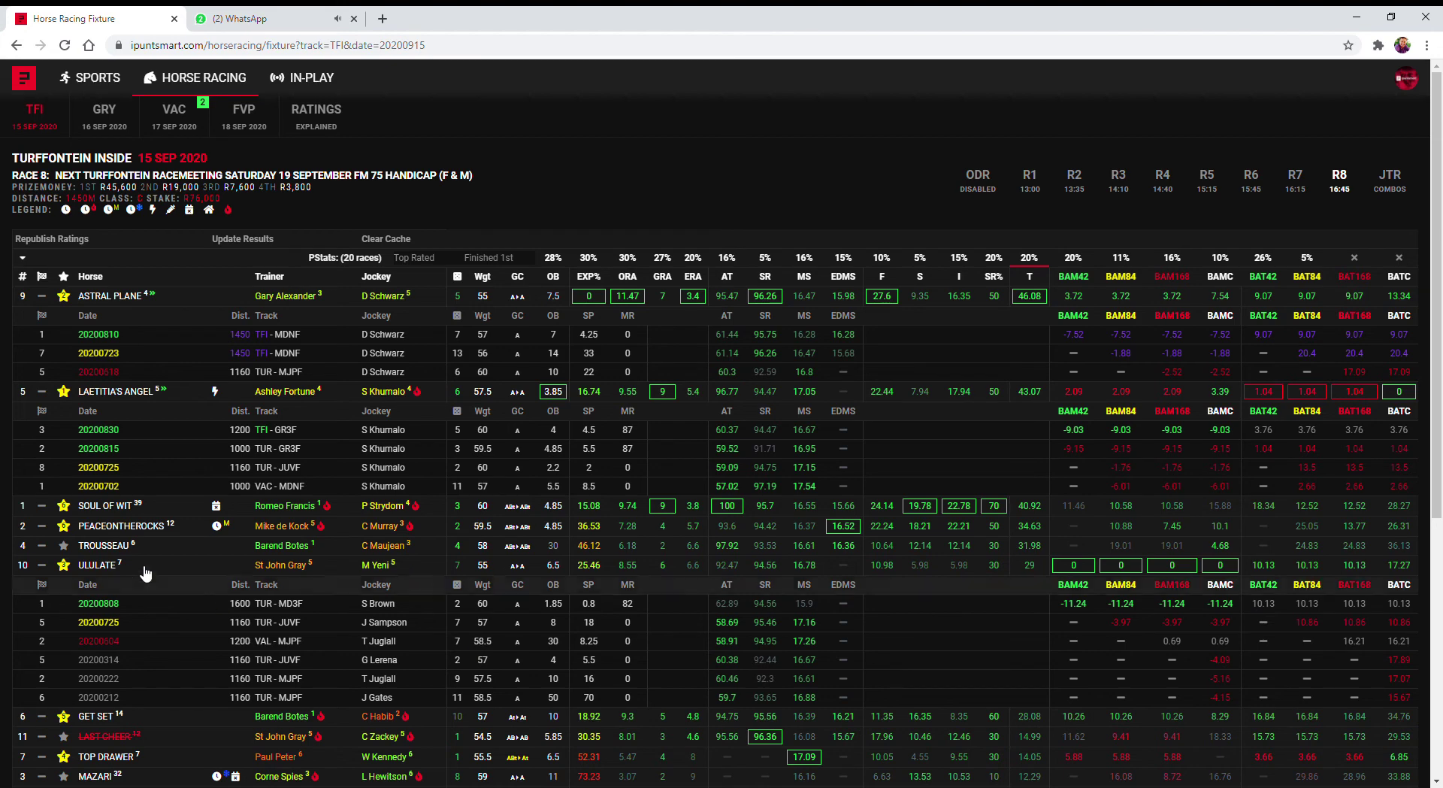
Collapse the past-run histories of Ululate, Laetitia's Angel and Astral Plane in Race 8.
click(104, 571)
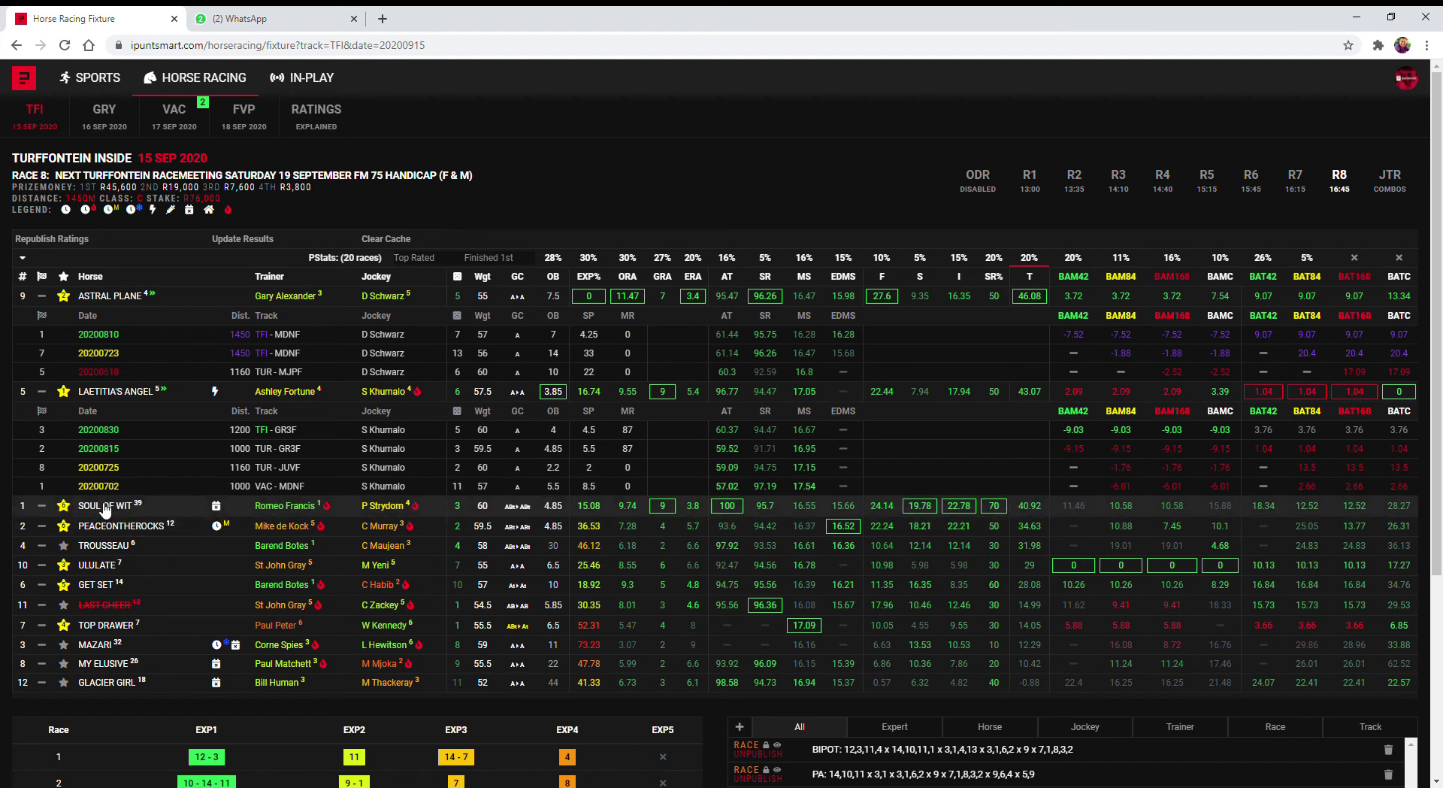
click(110, 396)
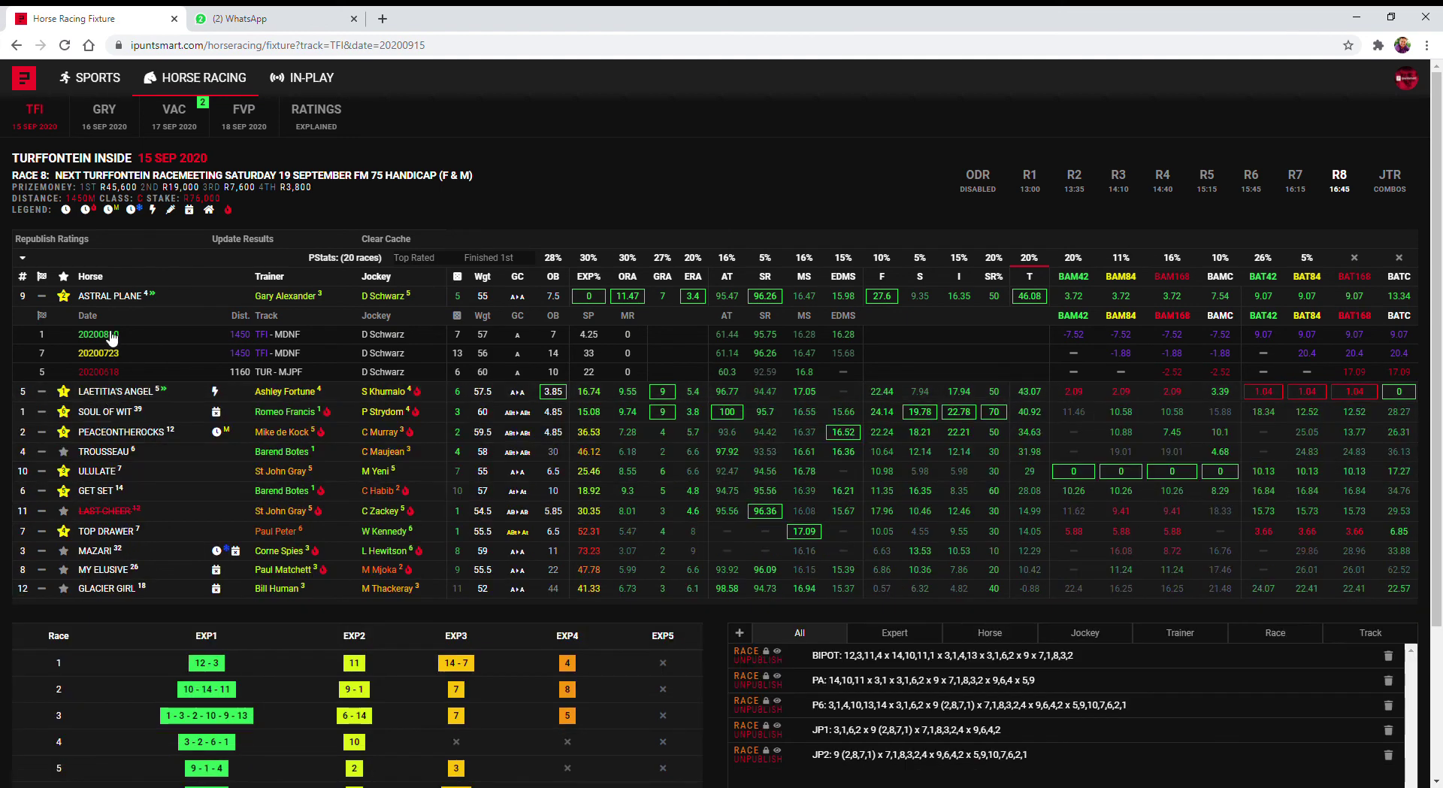
click(112, 299)
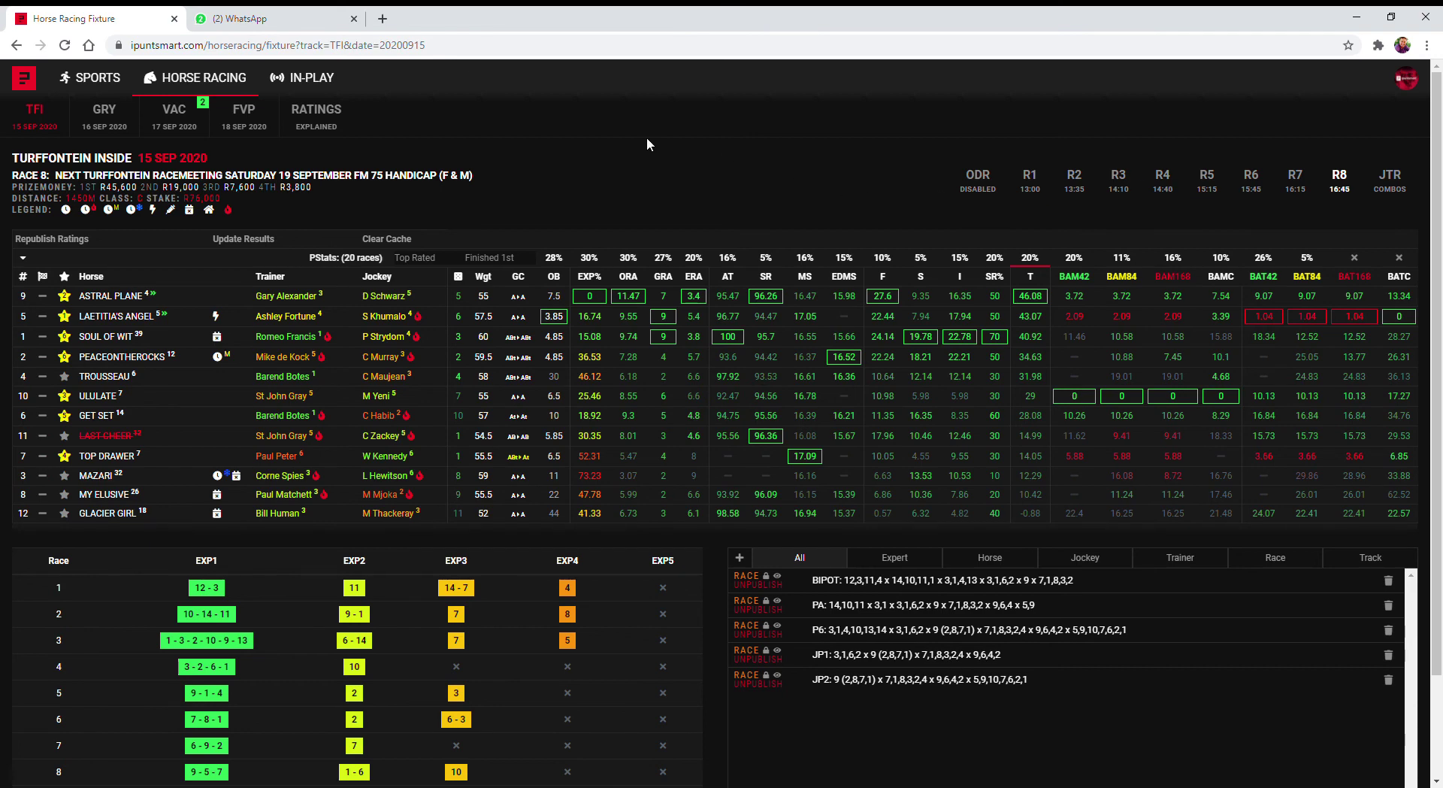
Go back through the runners' ratings and starred picks race by race from Race 2 to Race 8.
click(1073, 192)
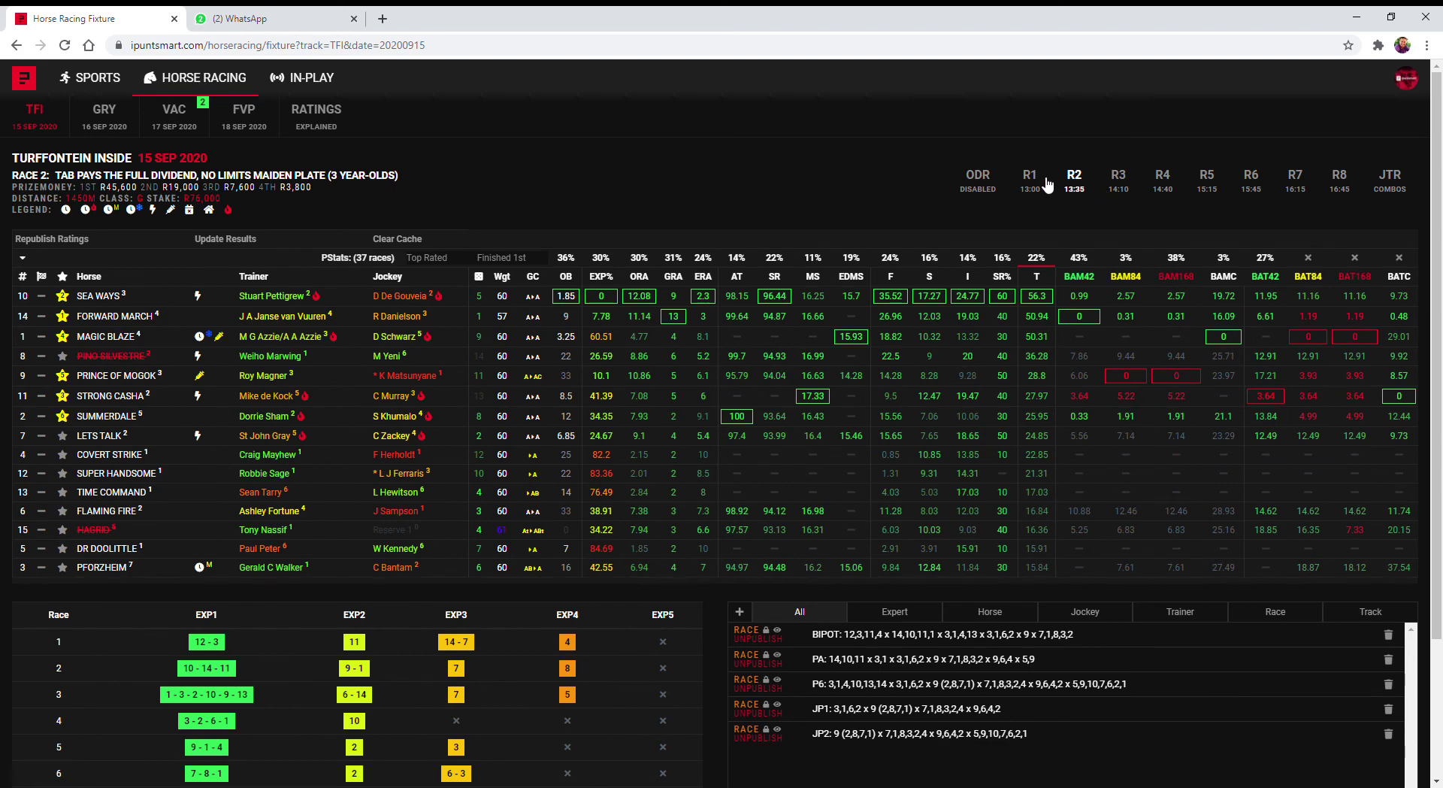
click(1128, 192)
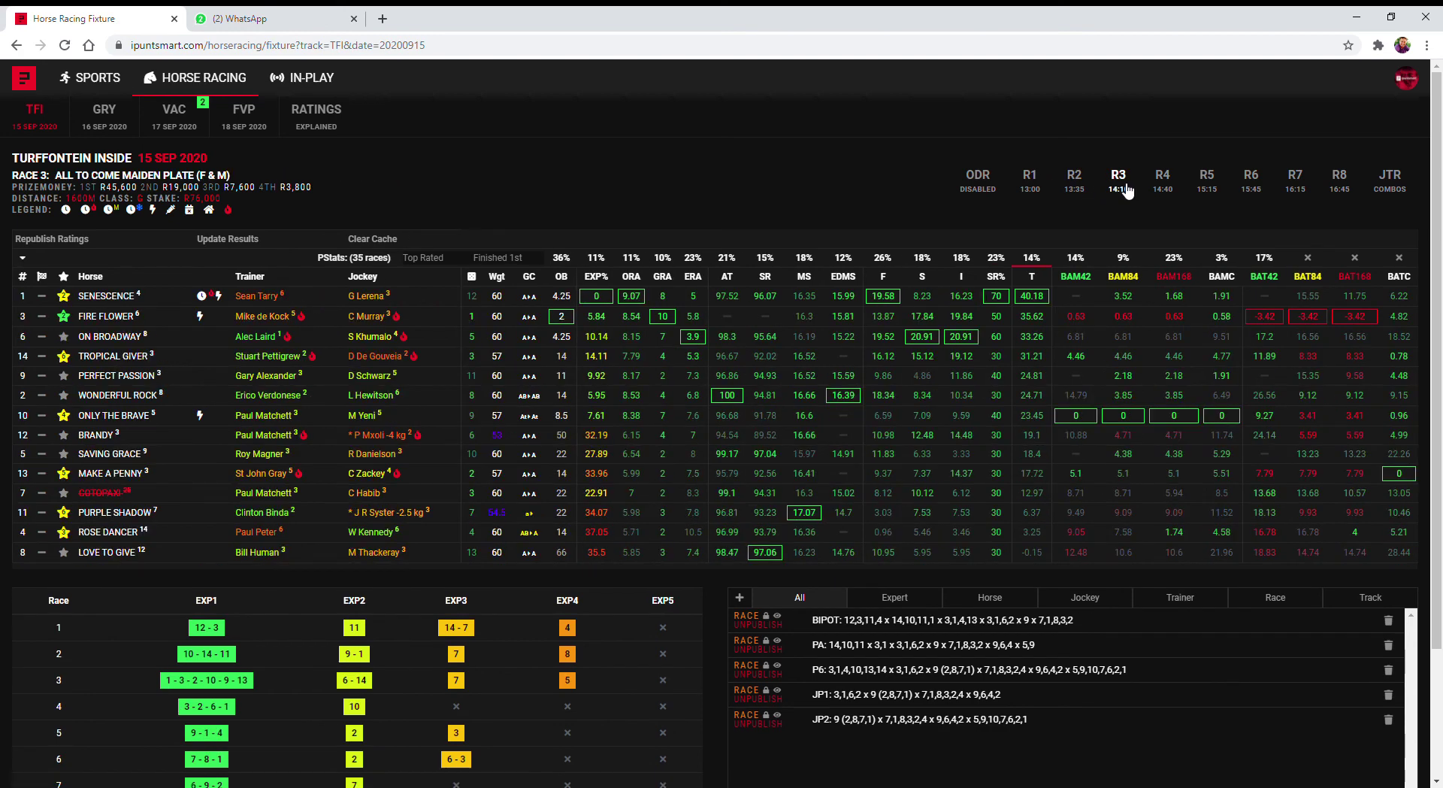
click(1164, 188)
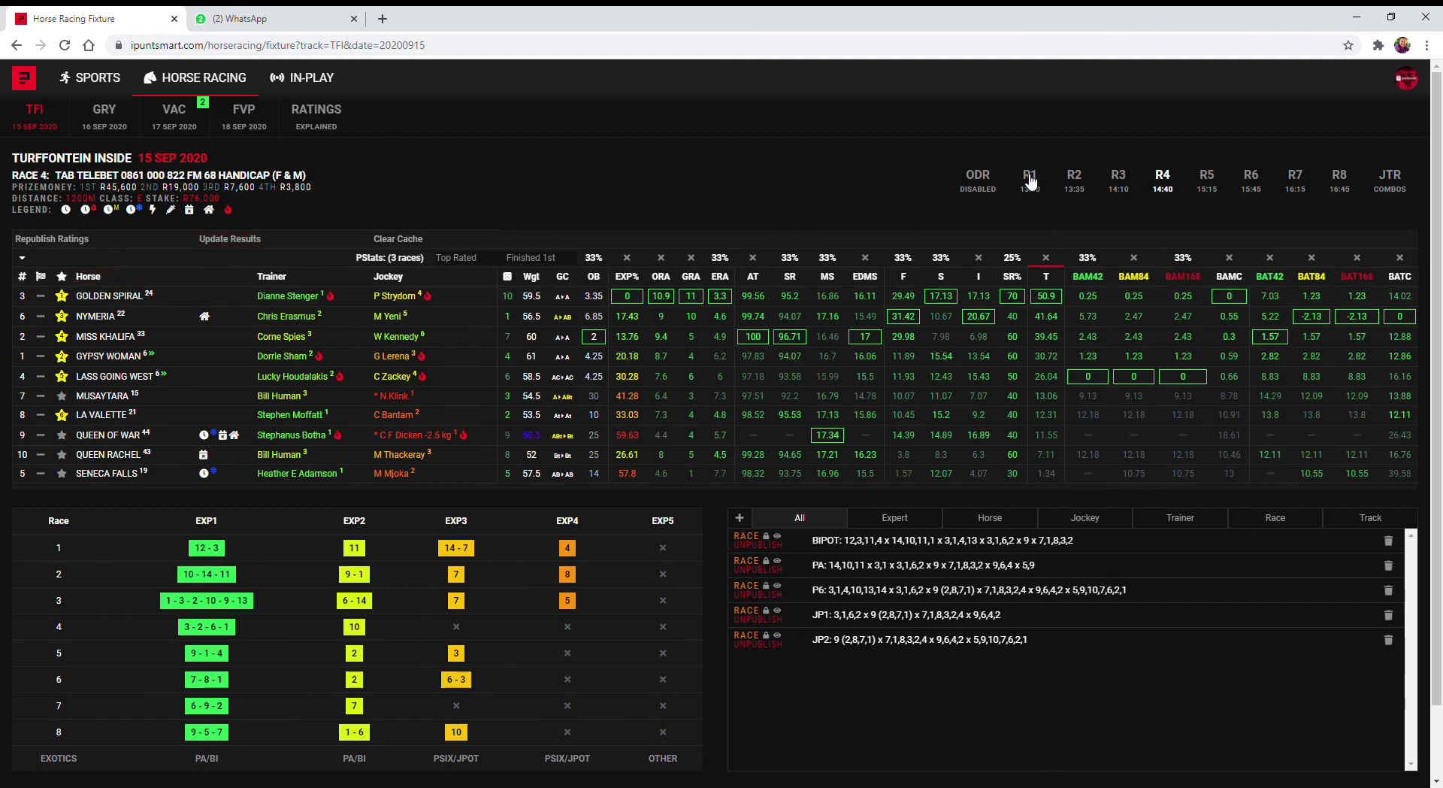
click(1207, 181)
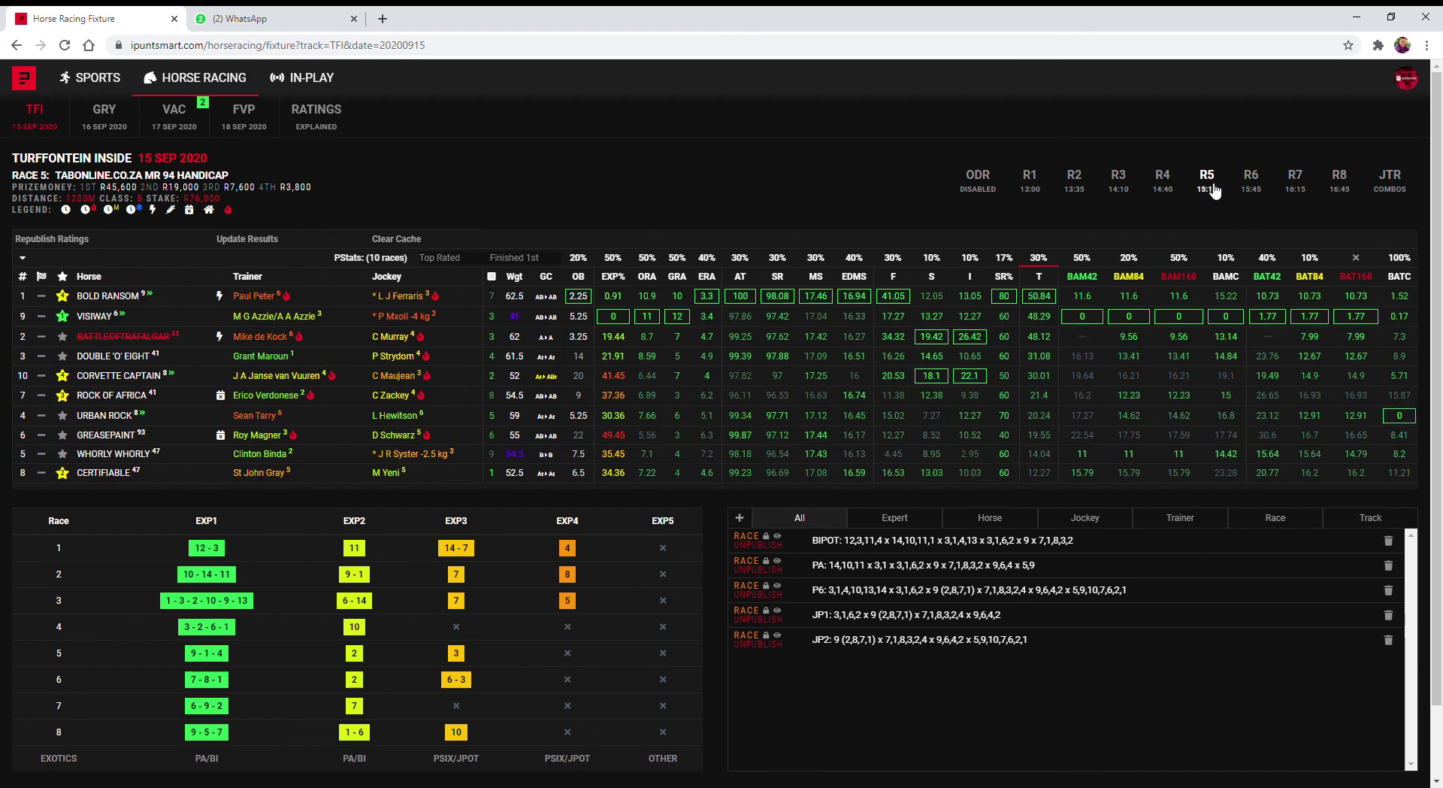
click(1251, 184)
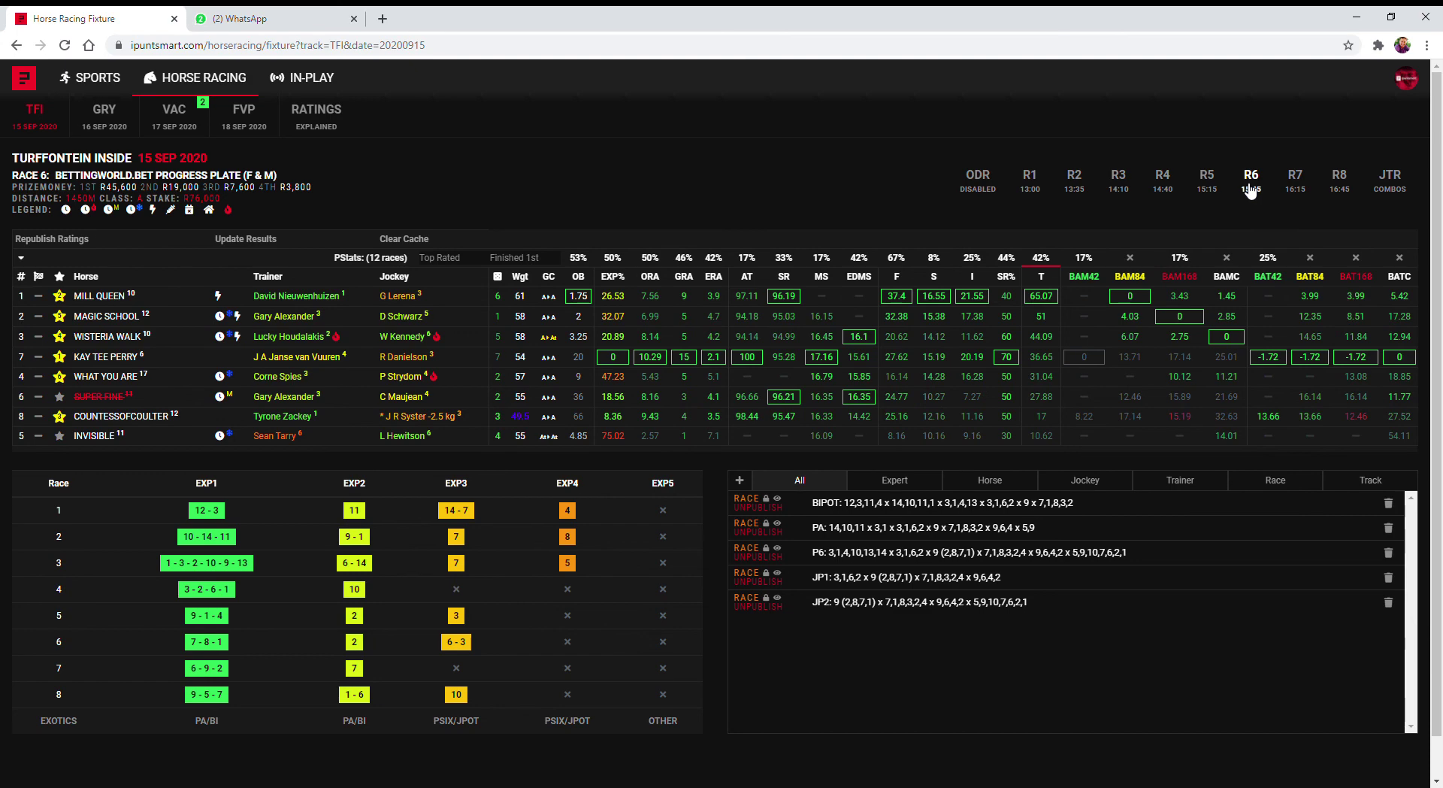
click(1297, 184)
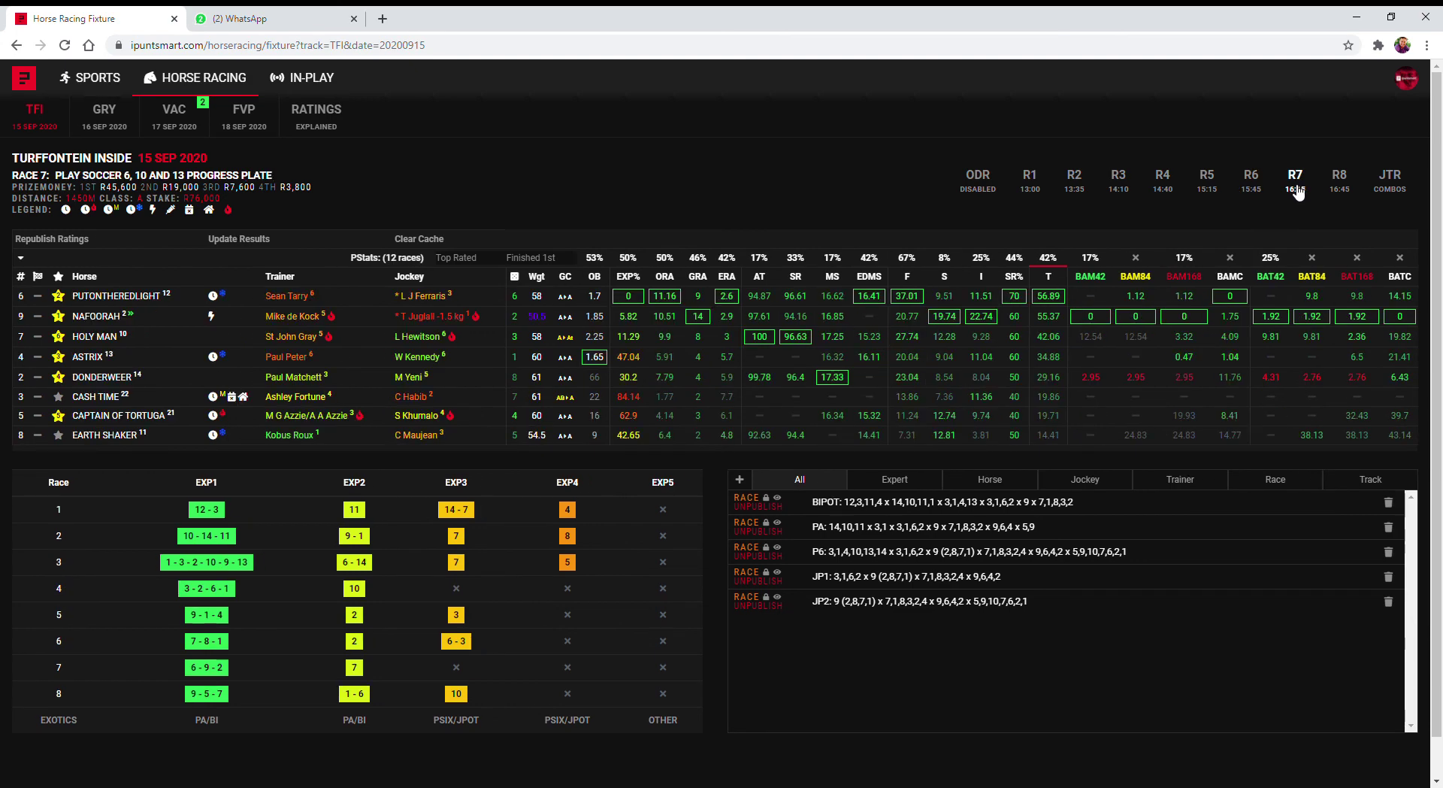
click(1347, 193)
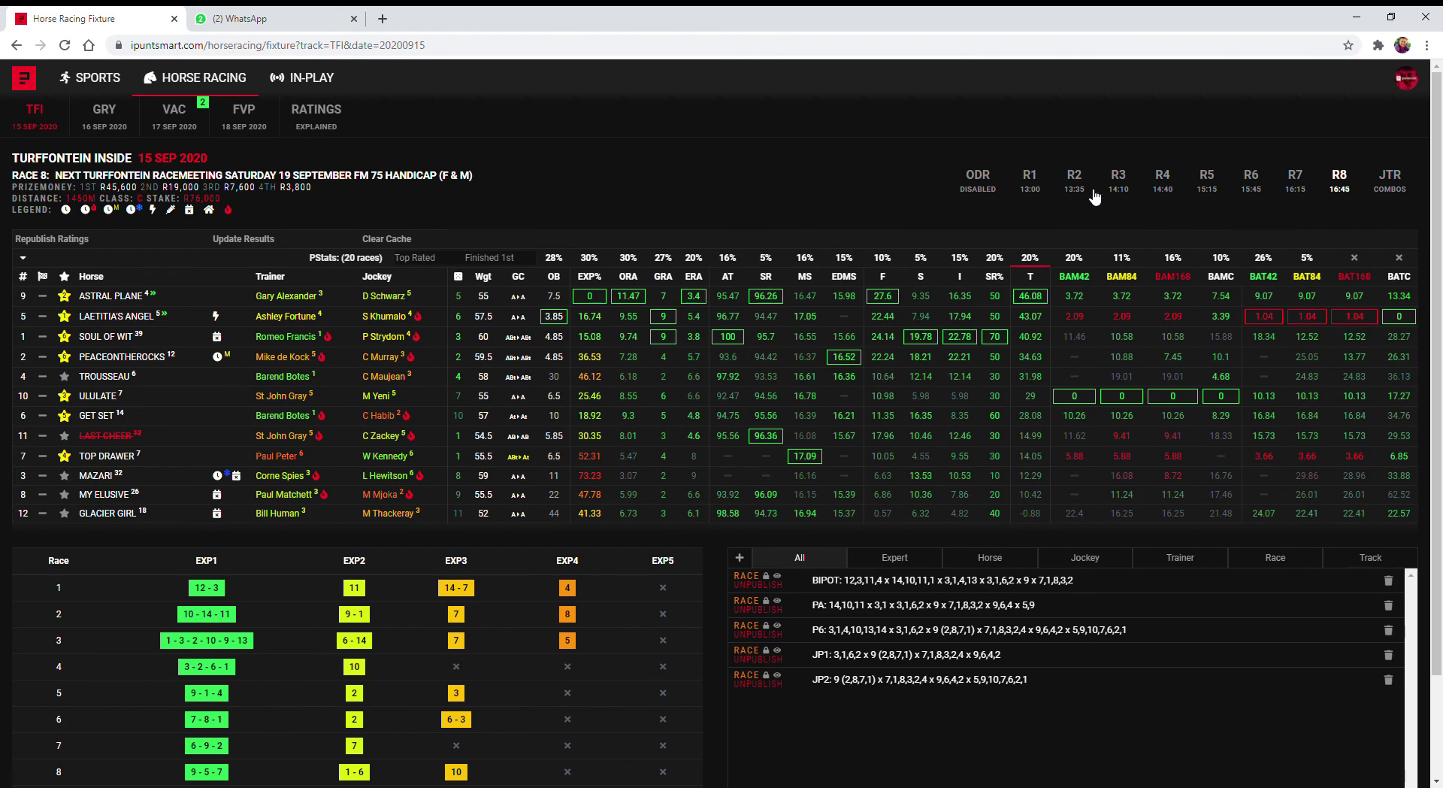
Mark Forward March in Race 2 as a daily pick with three green stars.
click(1087, 194)
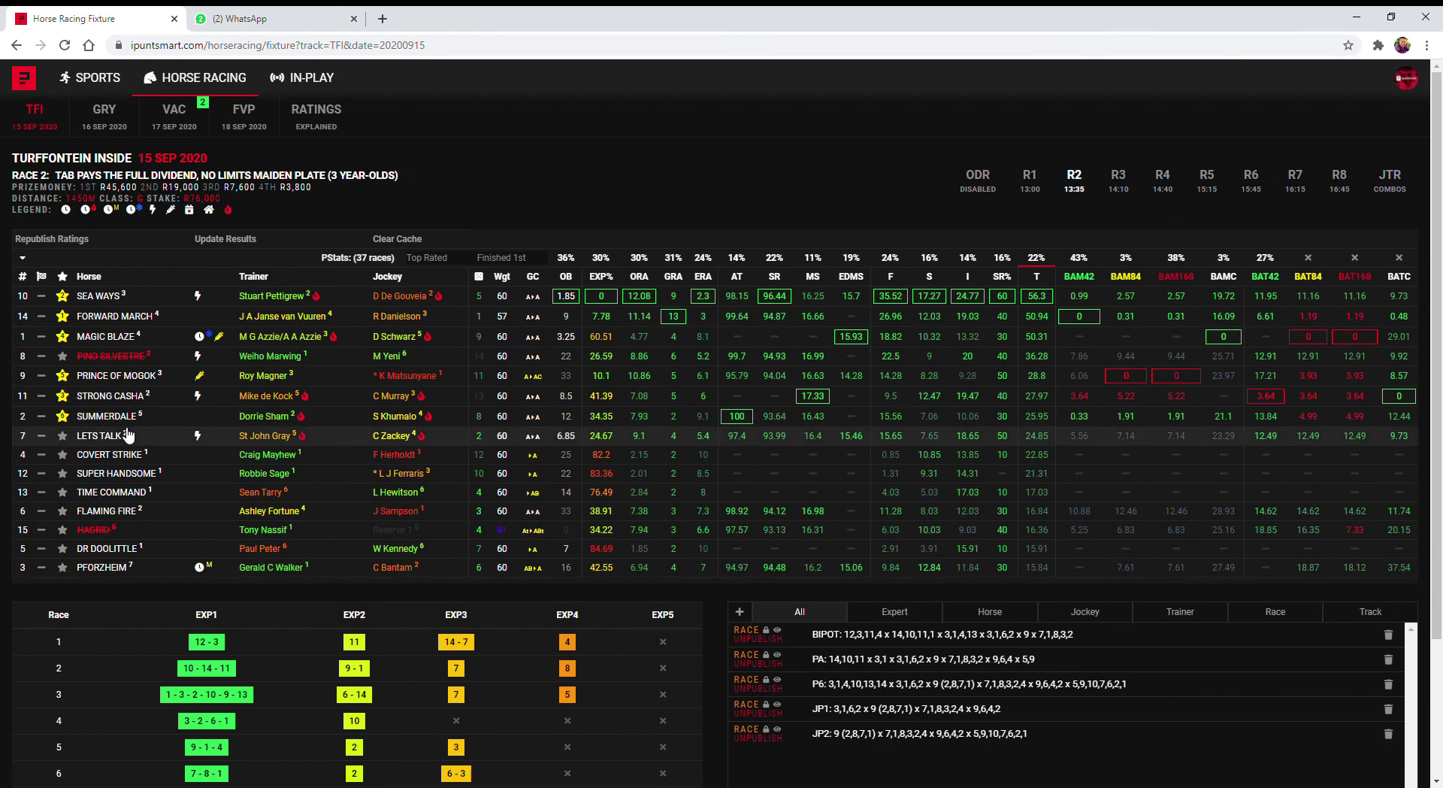
click(69, 323)
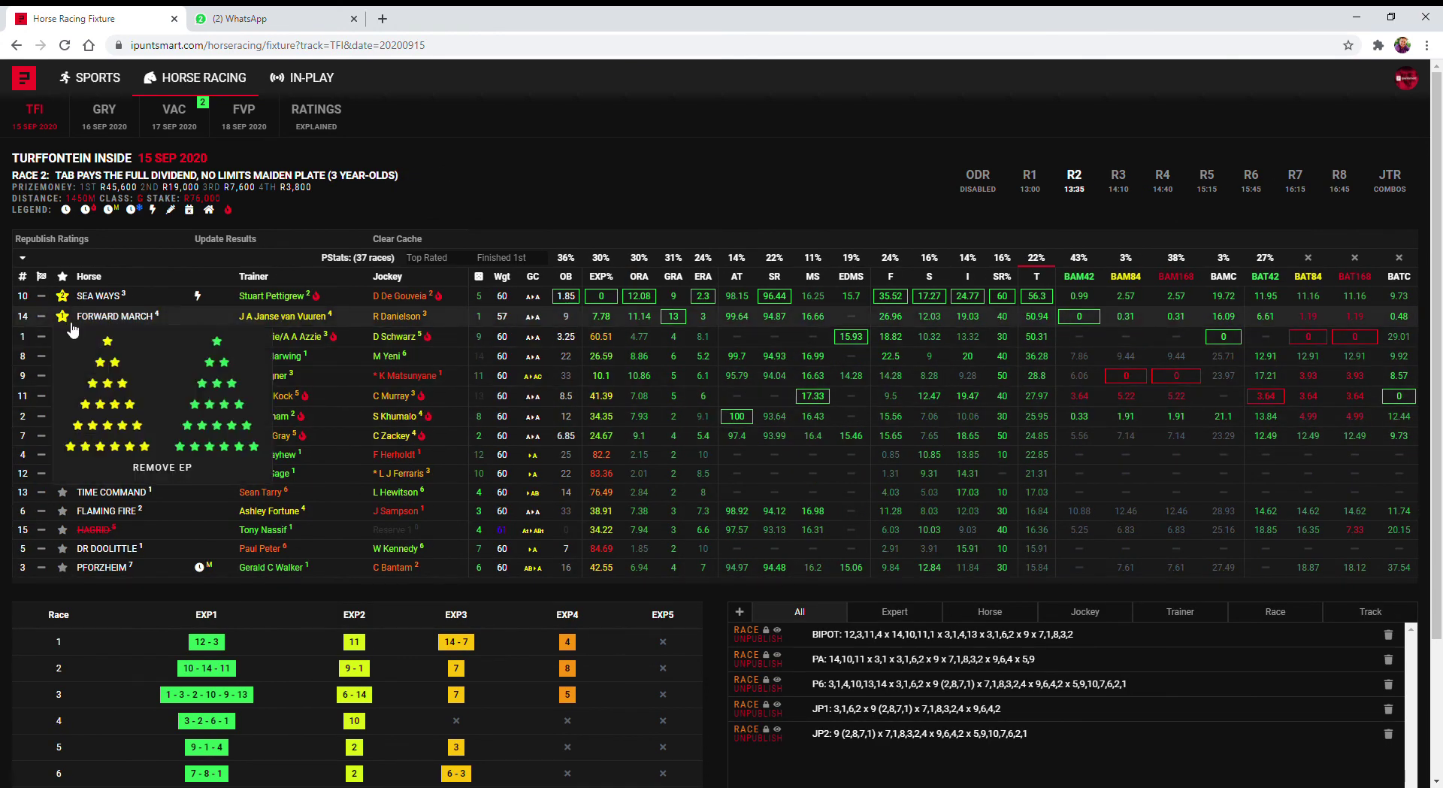
click(228, 386)
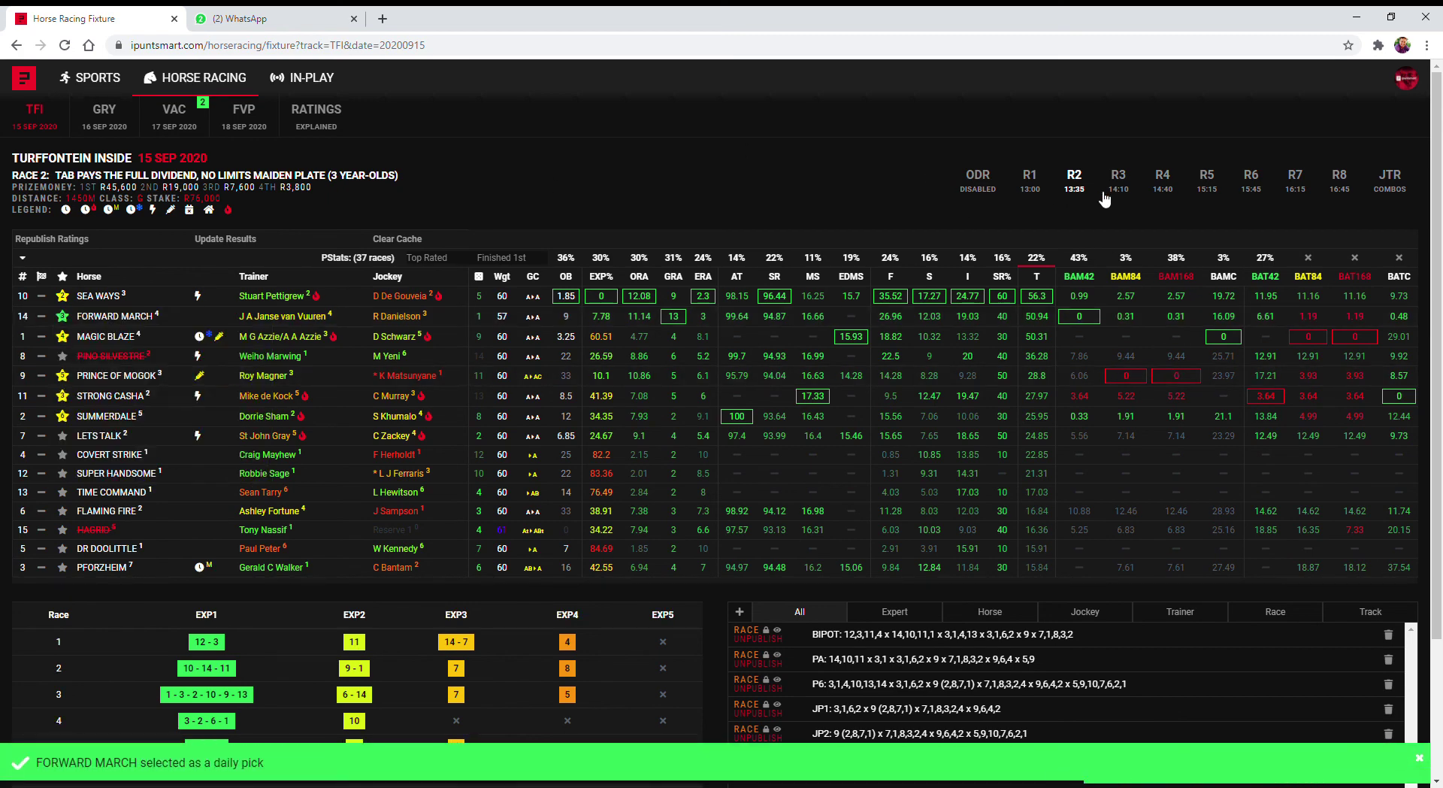
Mark Golden Spiral in Race 4 as a daily pick with four green stars.
click(1136, 188)
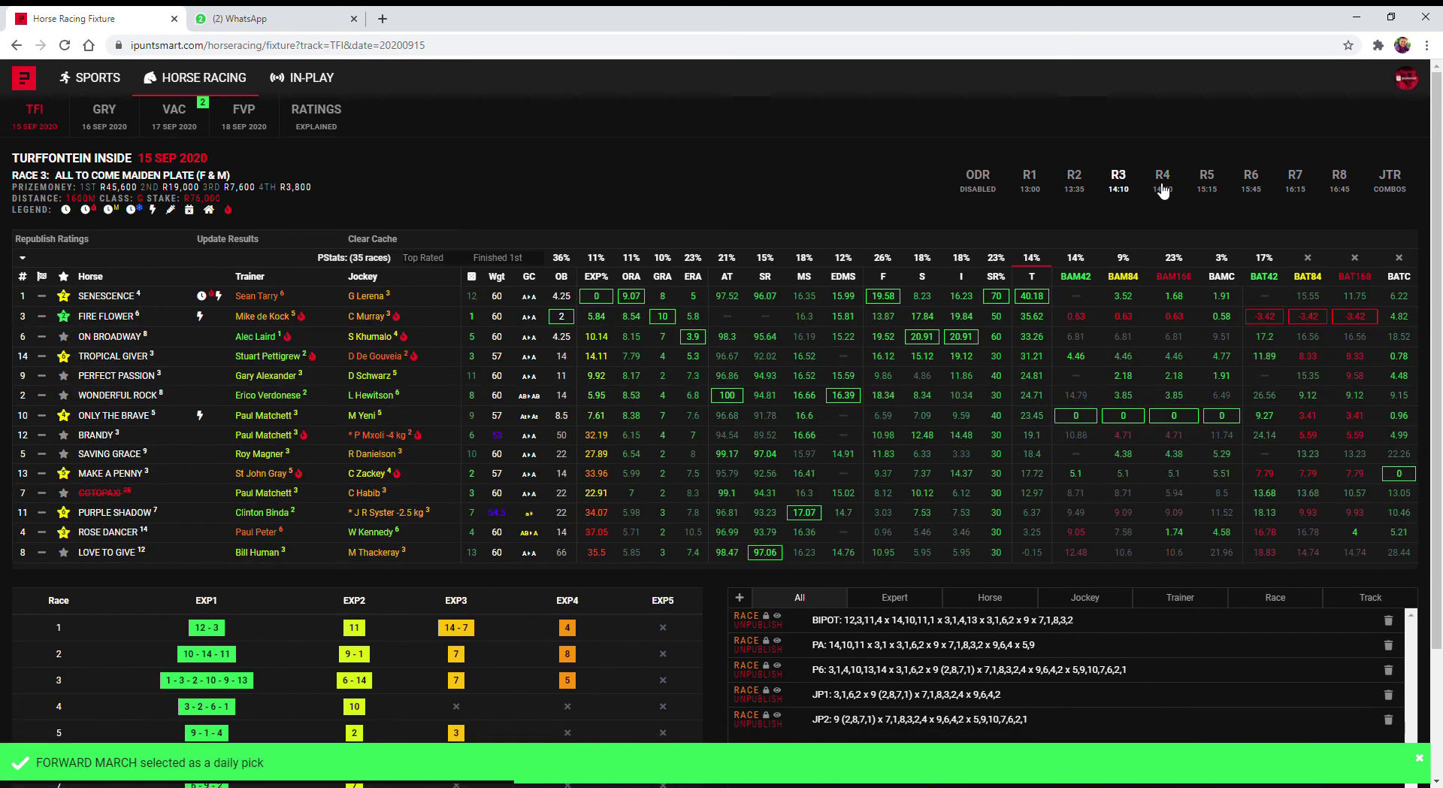
click(1163, 189)
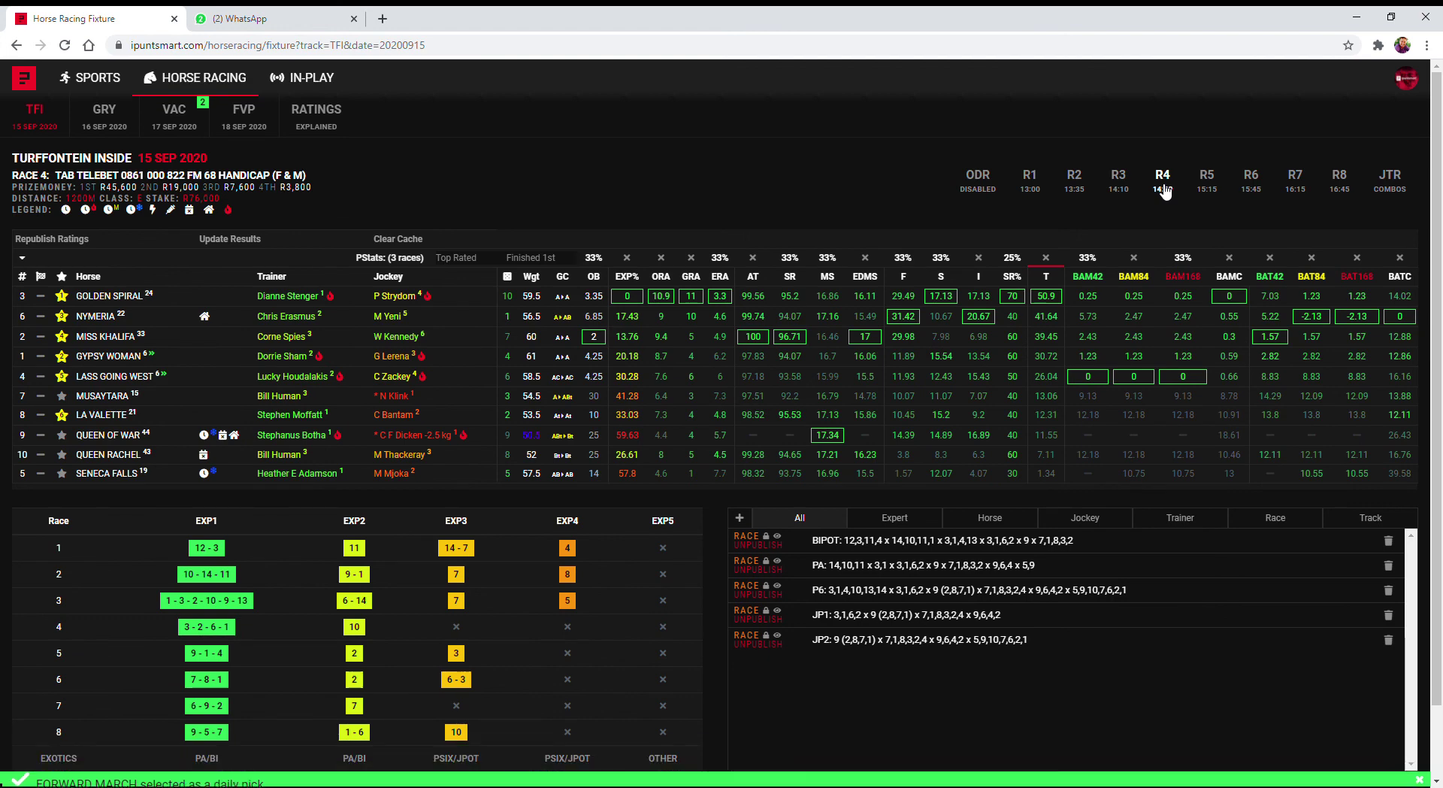
click(61, 295)
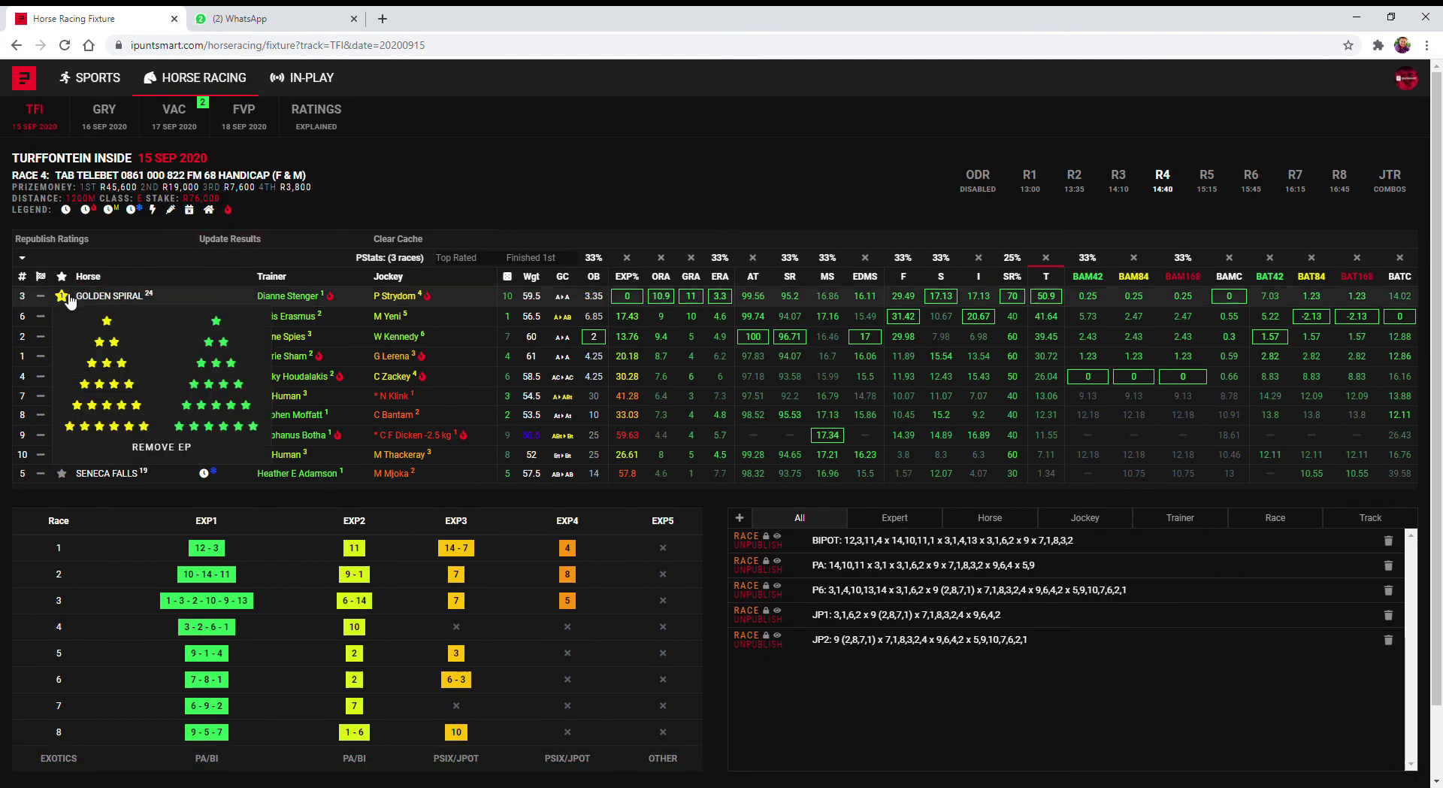
click(201, 385)
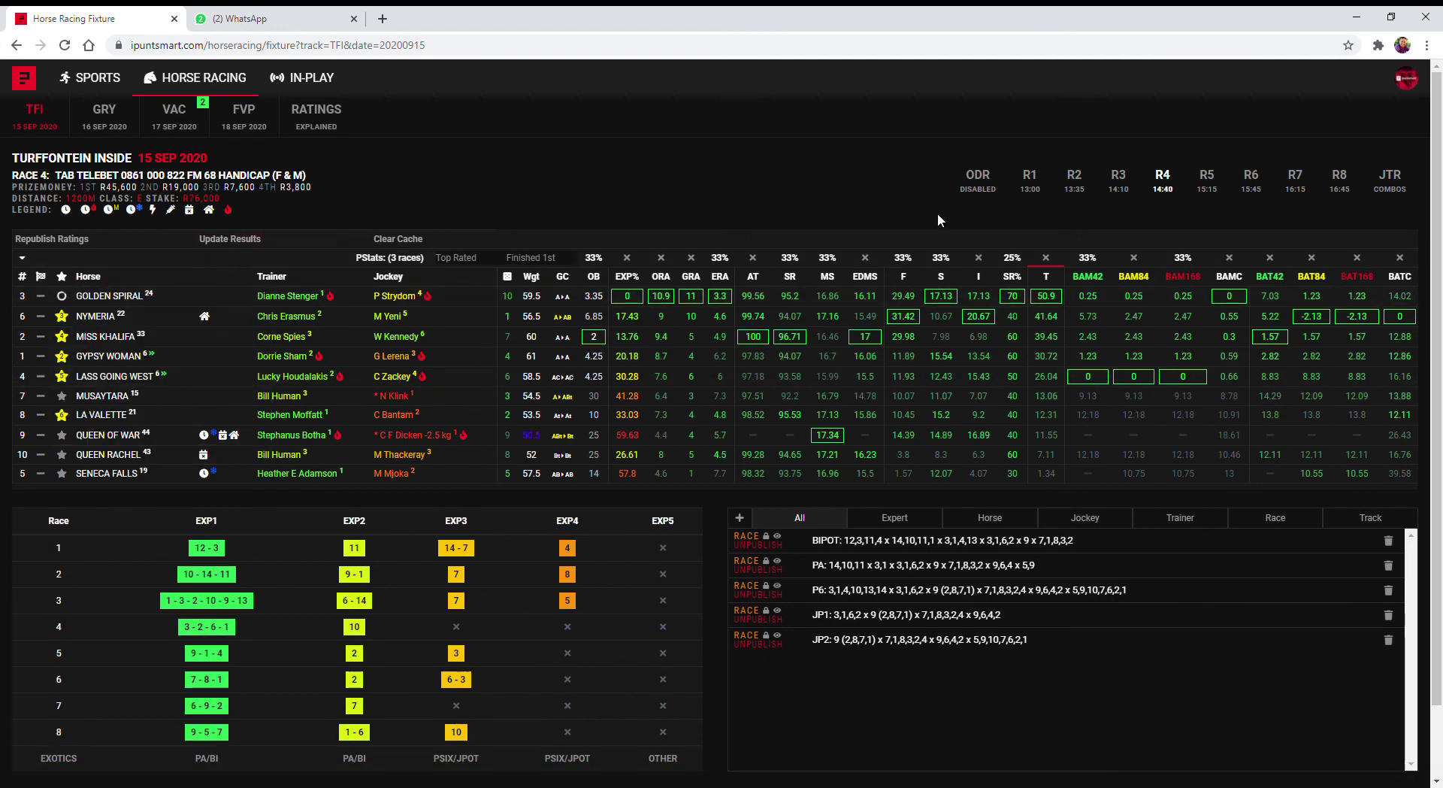
Mark Kay Tee Perry in Race 6 as a daily pick with five green stars.
click(1212, 185)
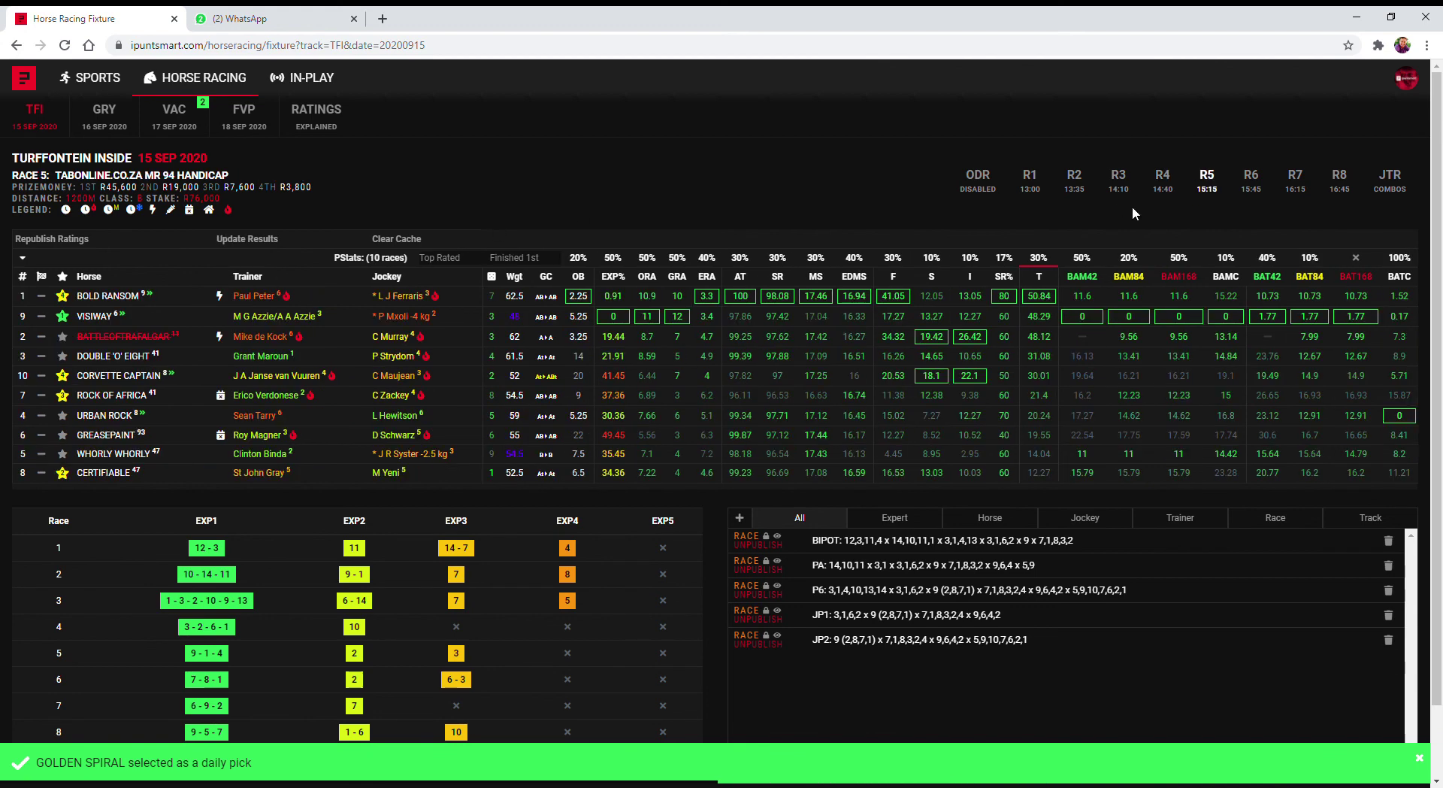
click(1251, 185)
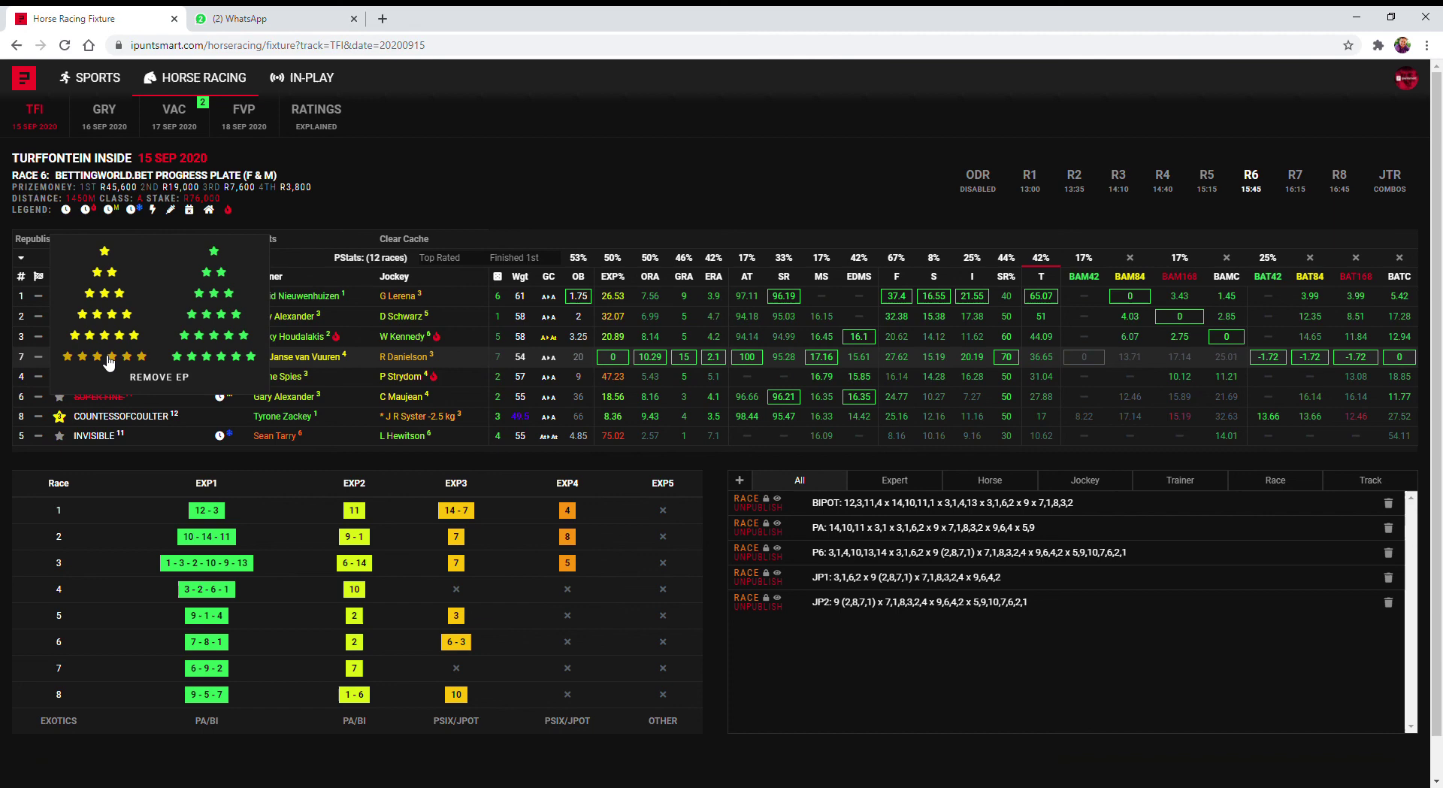
click(207, 342)
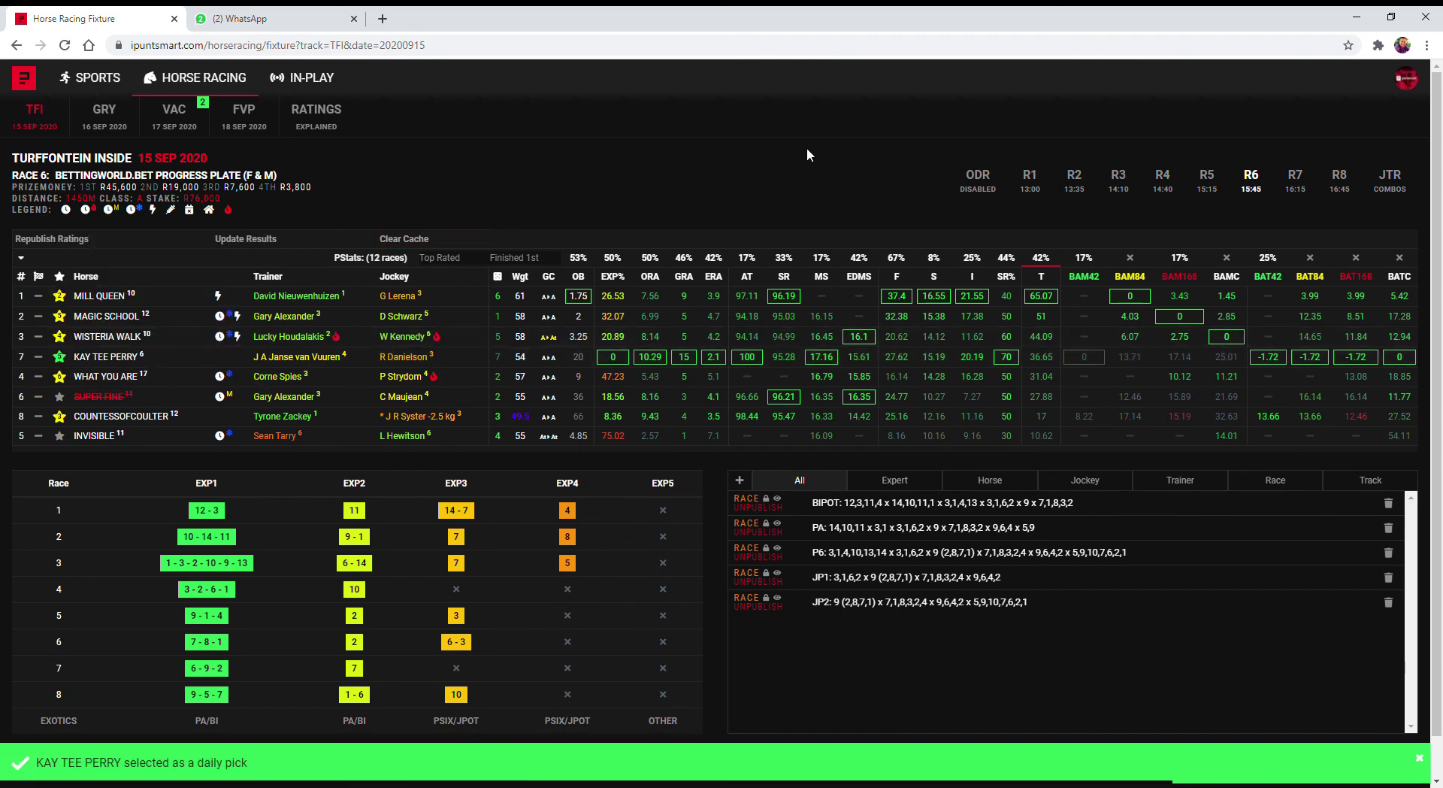